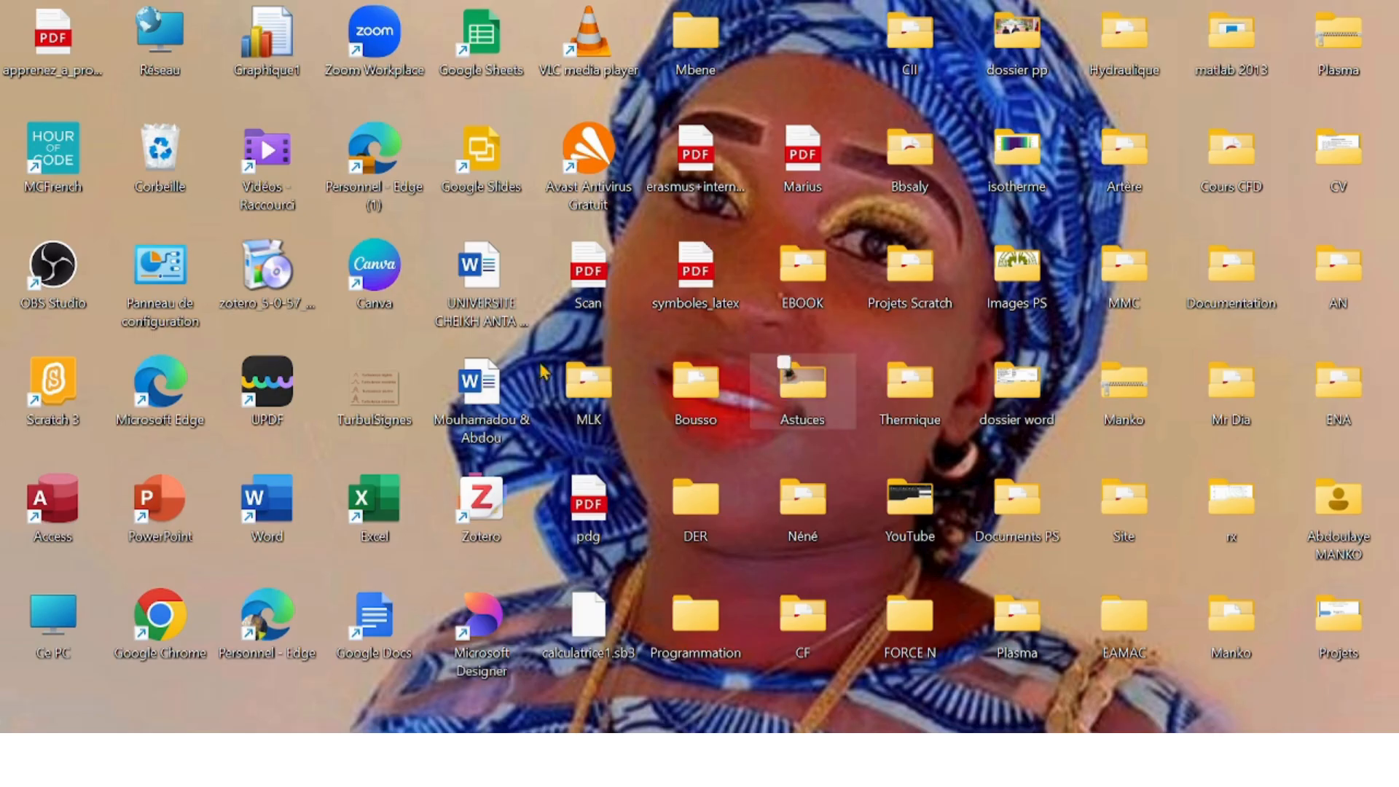
Step: Open Word, create a new blank document and dismiss the licence notice above the page
double_click(280, 503)
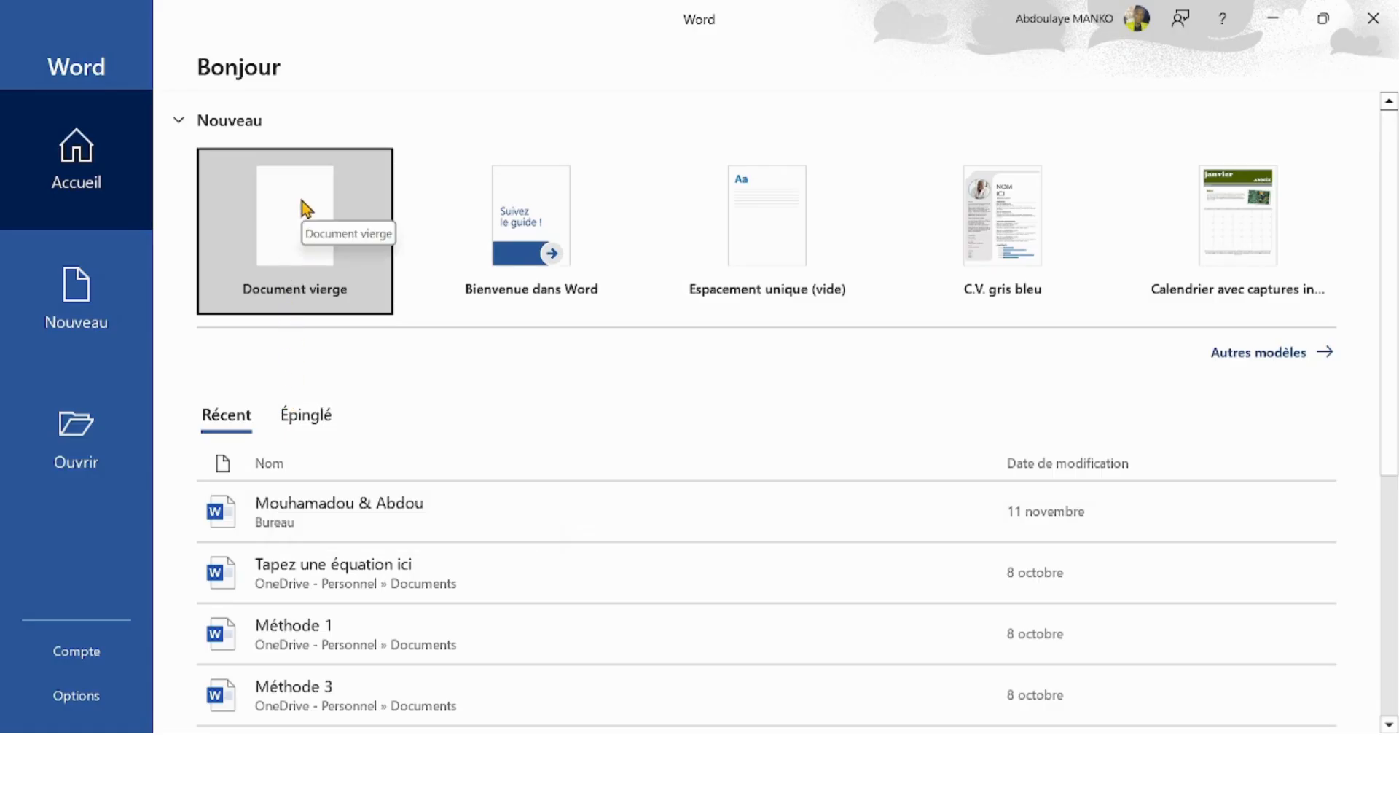
click(309, 247)
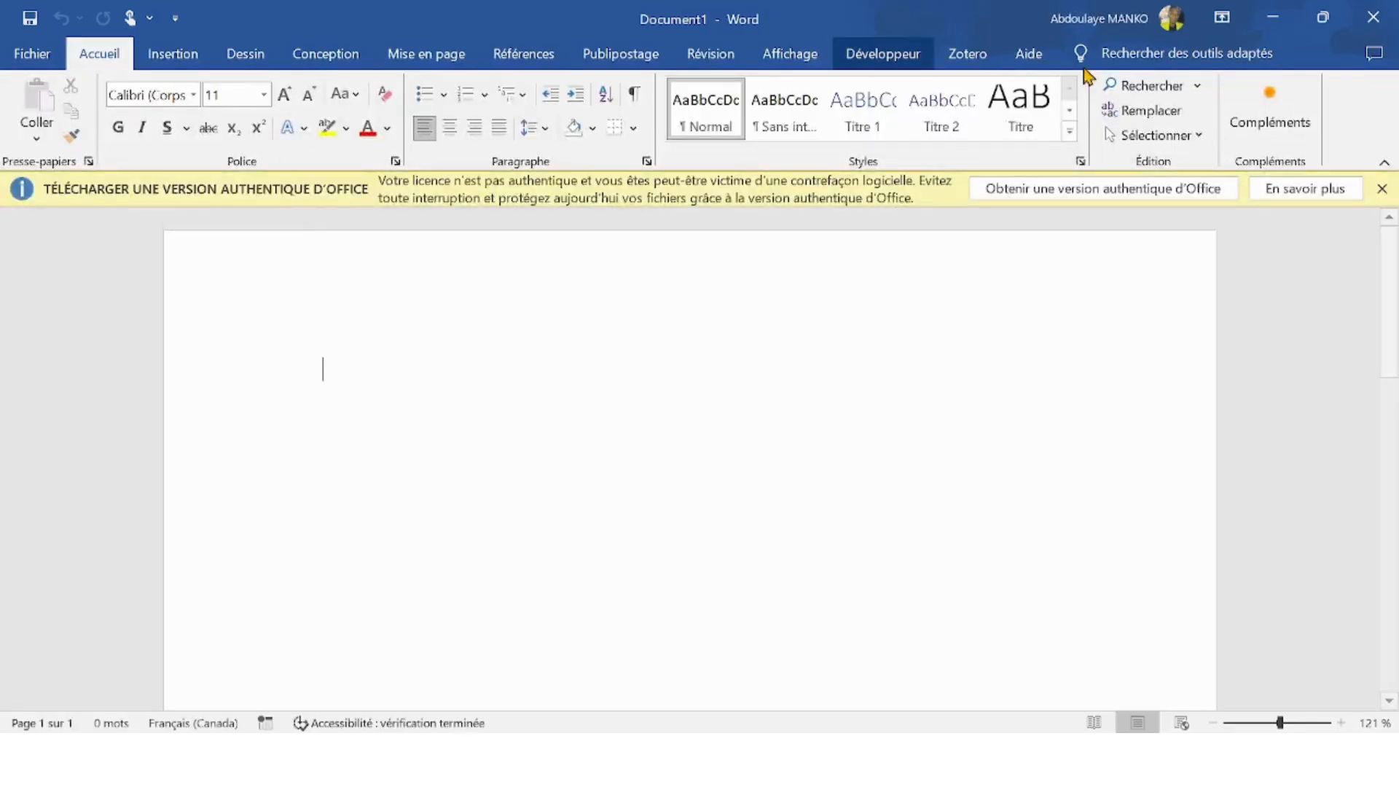
click(1381, 188)
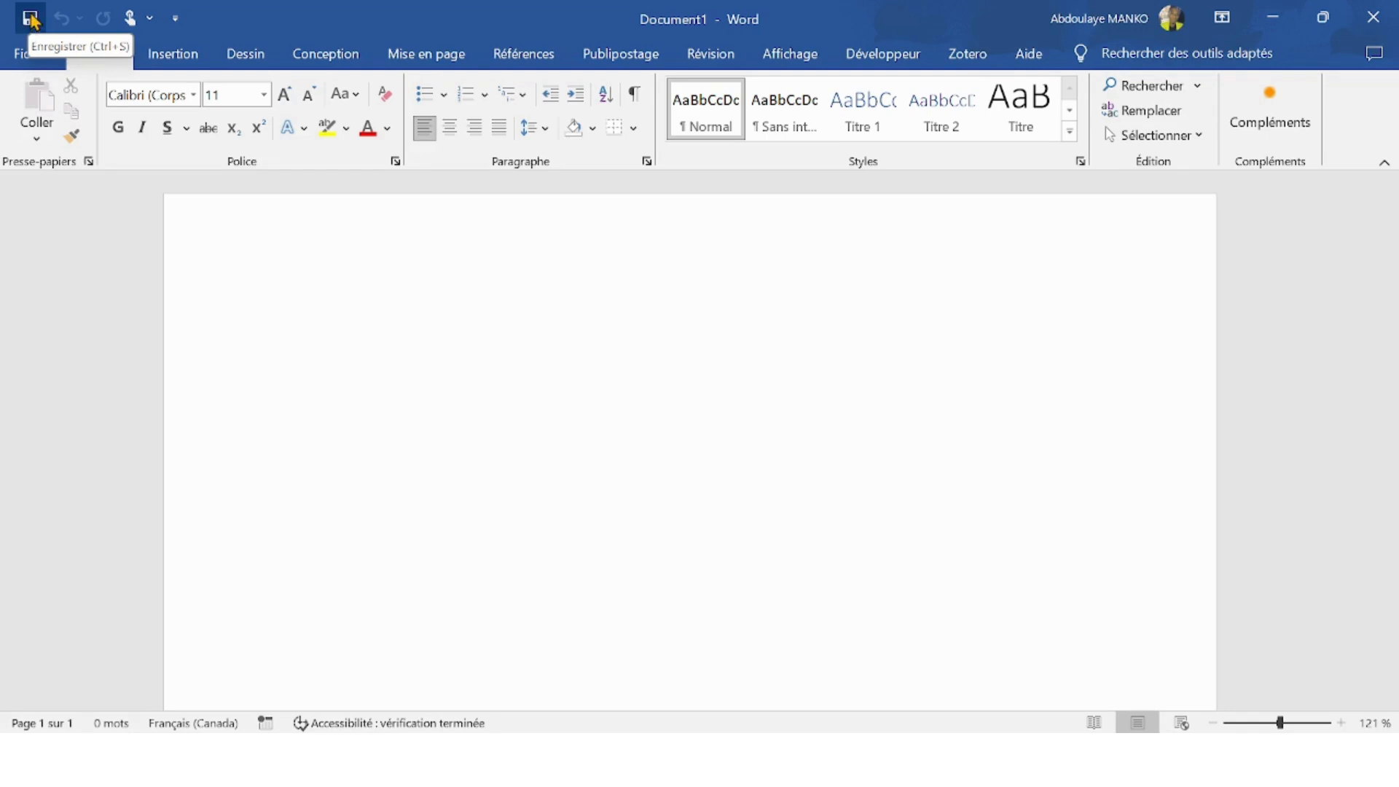
Step: Start saving the blank document and set its file name to TP1
click(30, 19)
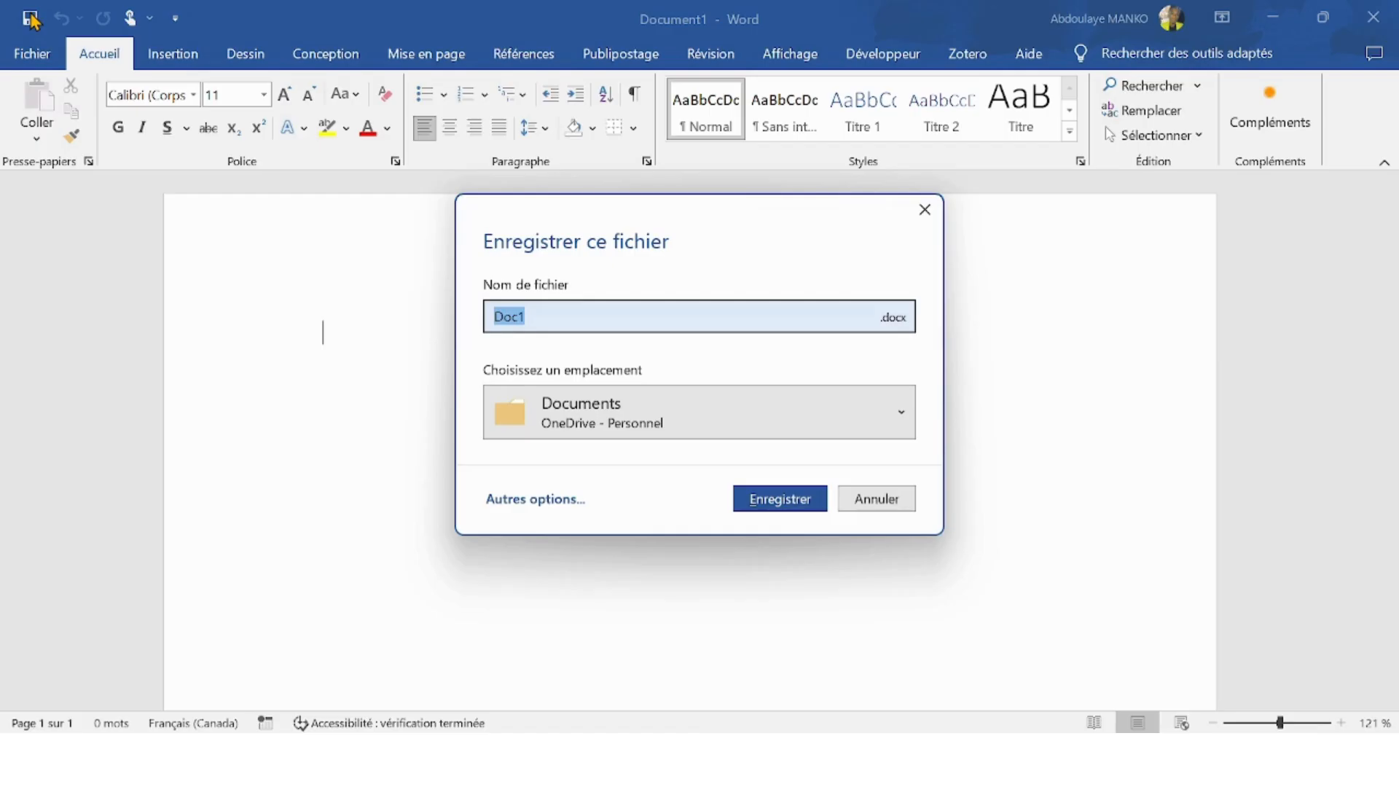
click(546, 315)
key(BackSpace)
key(BackSpace)
key(BackSpace)
text(TP)
key(XF86MonBrightnessUp)
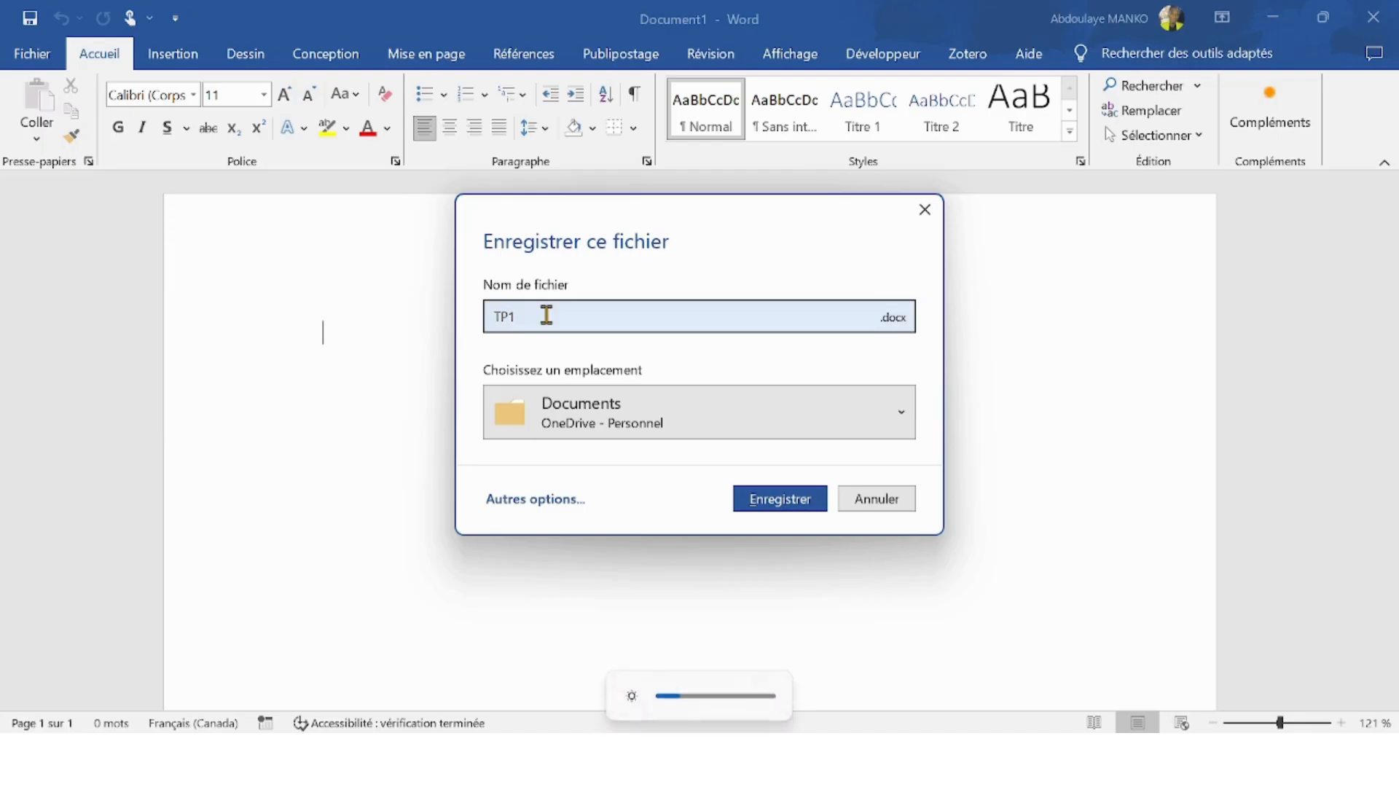
Step: Review the available file formats and save locations, and save TP1 as a .docx in the OneDrive Documents folder
click(894, 321)
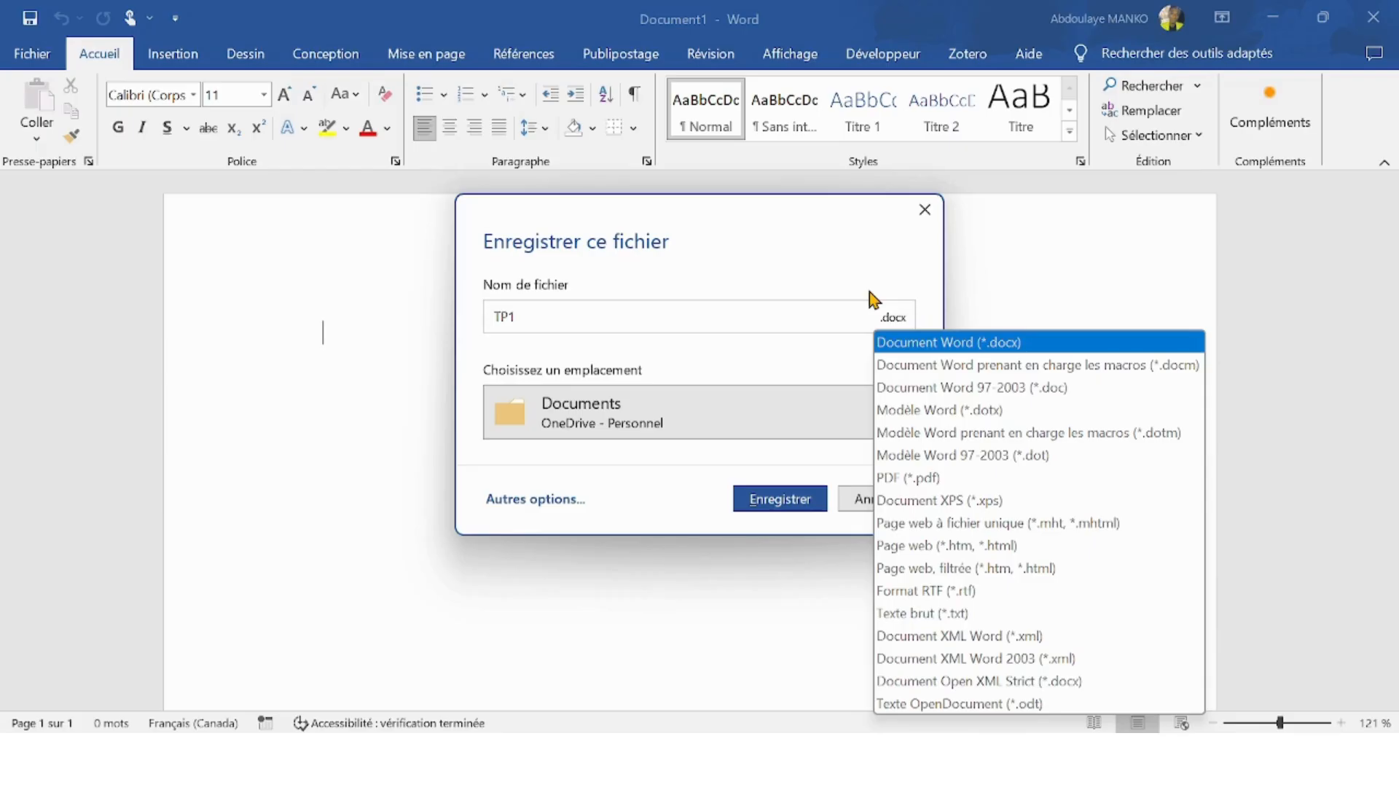
key(Escape)
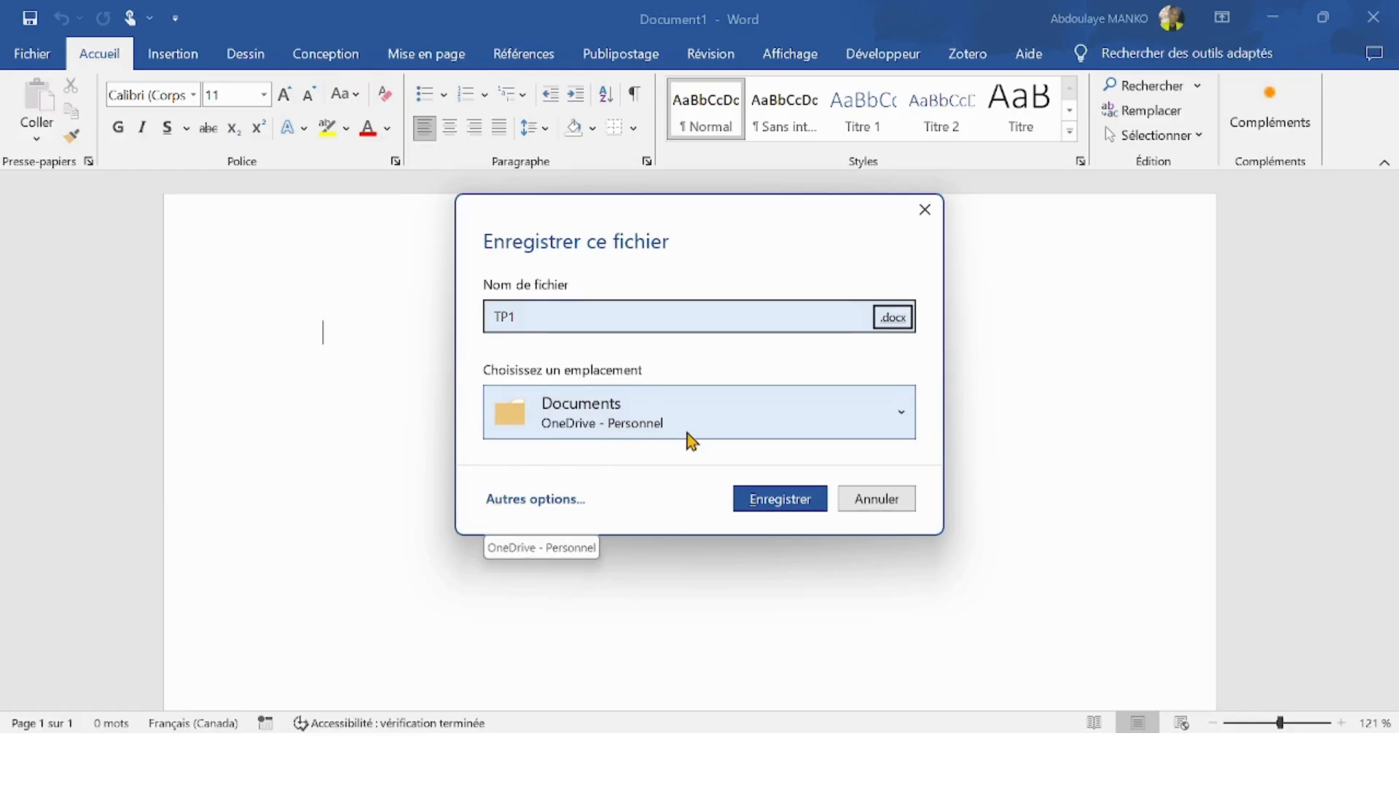
click(896, 412)
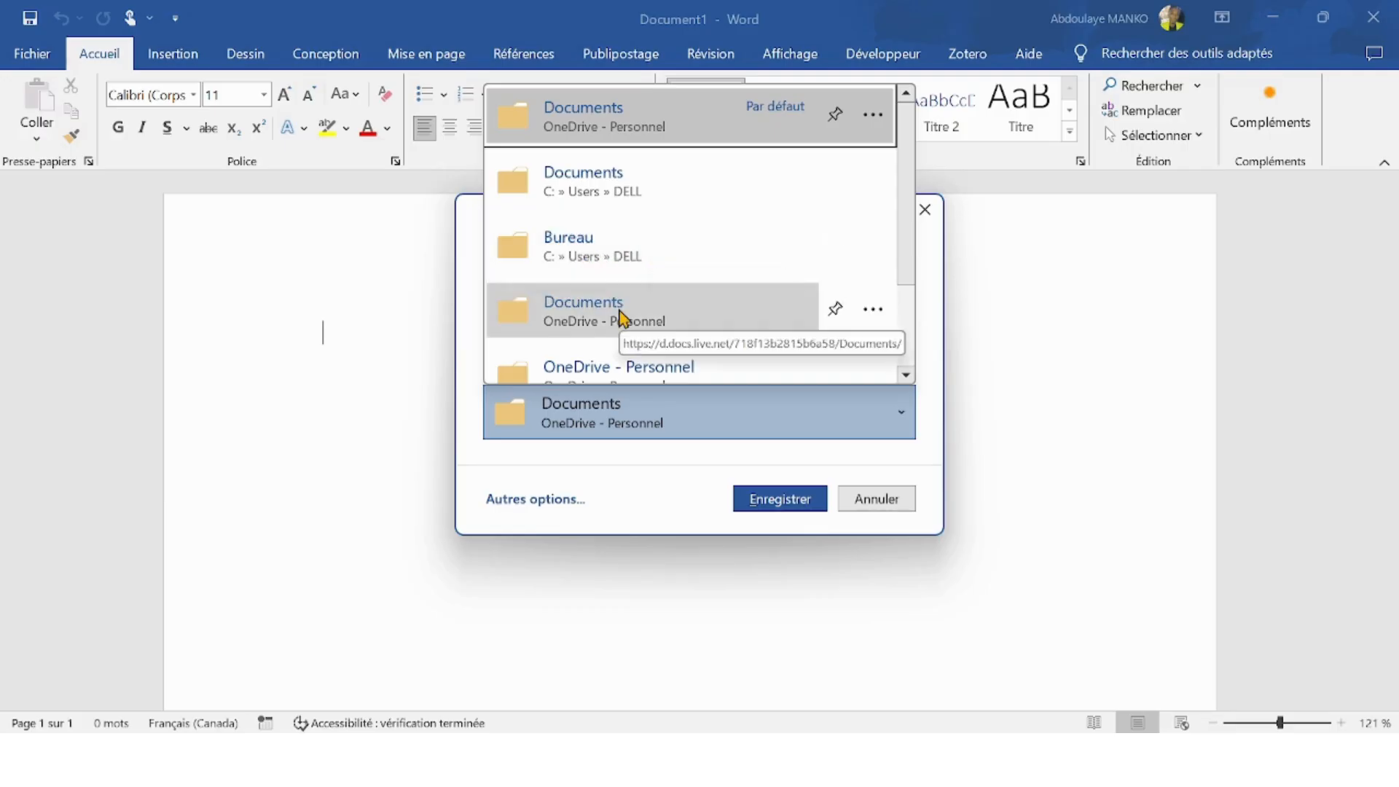
scroll(620, 319, down, 3)
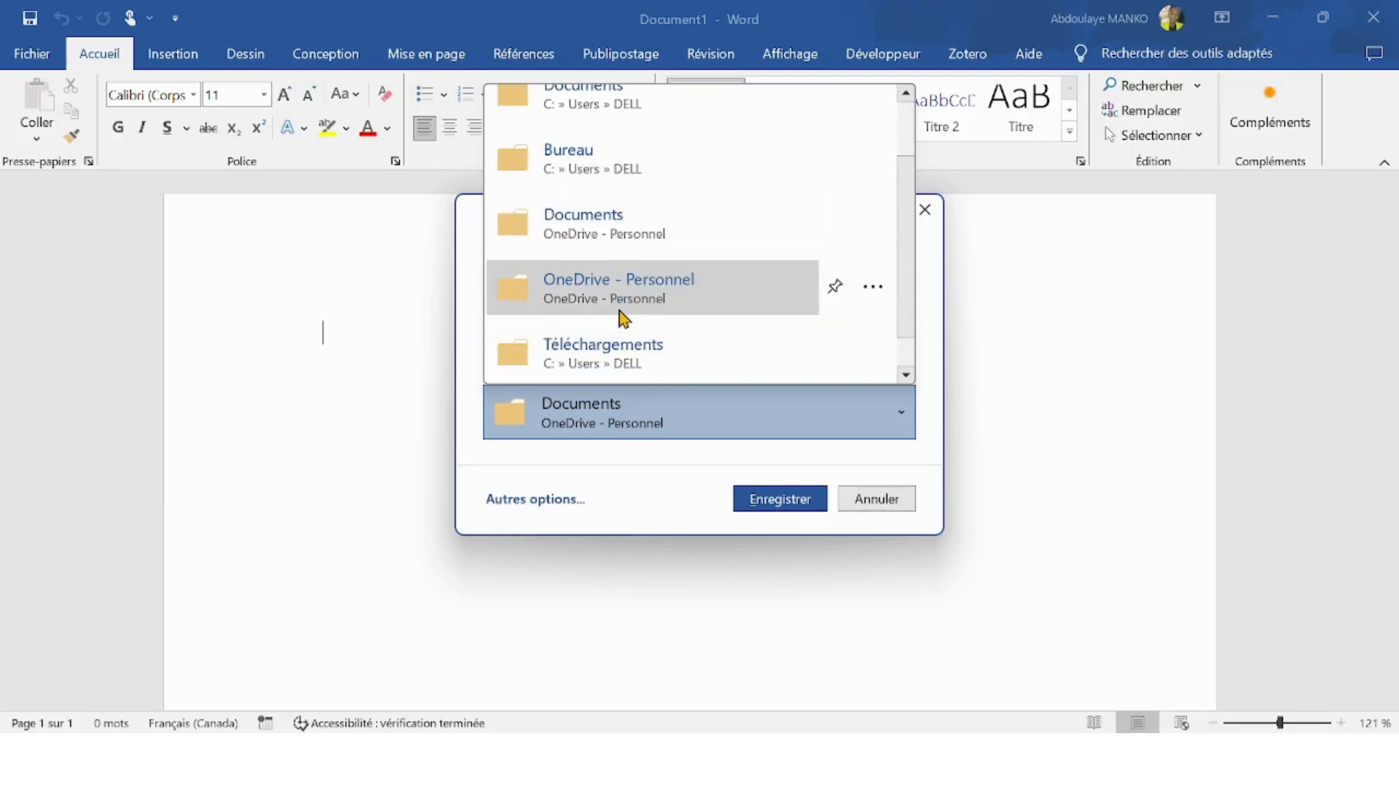
scroll(620, 346, down, 2)
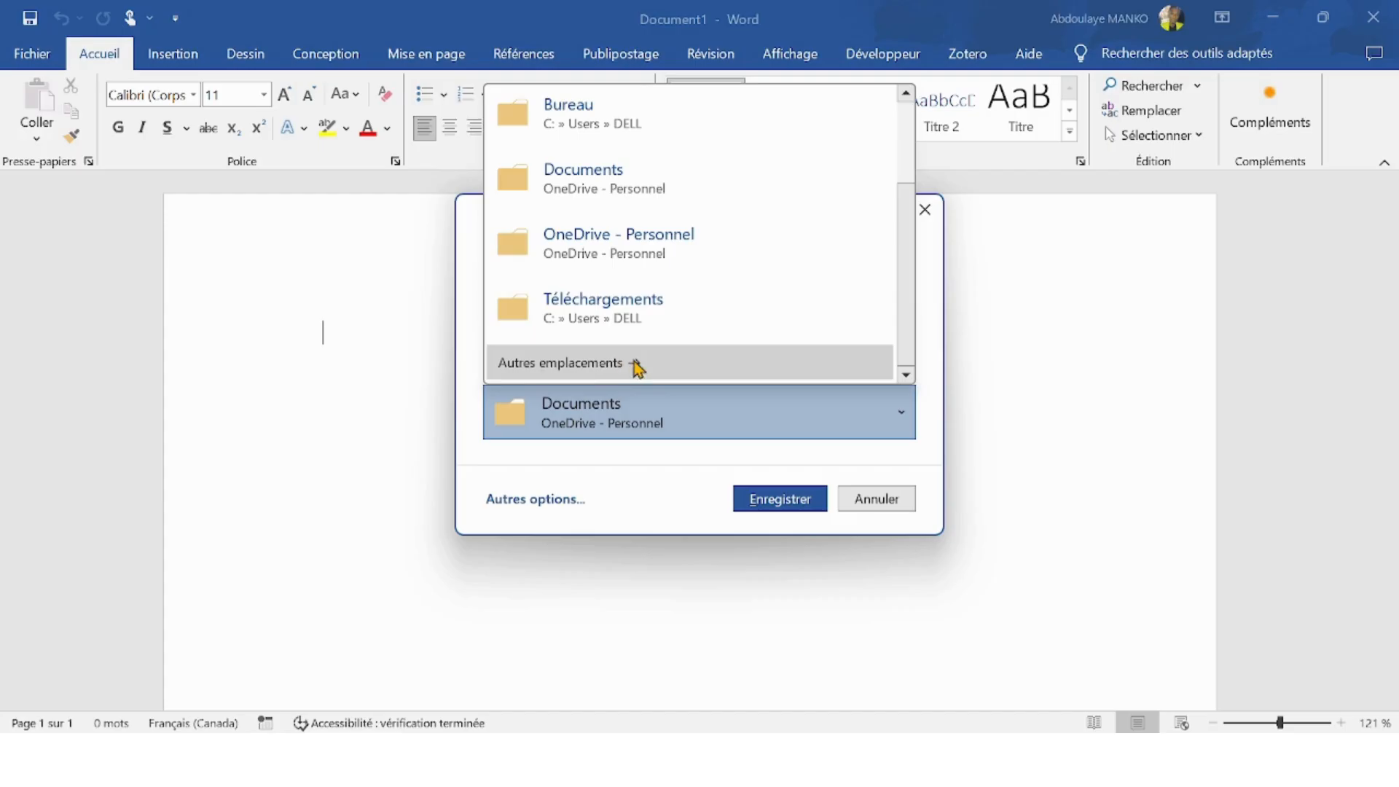
scroll(725, 257, up, 5)
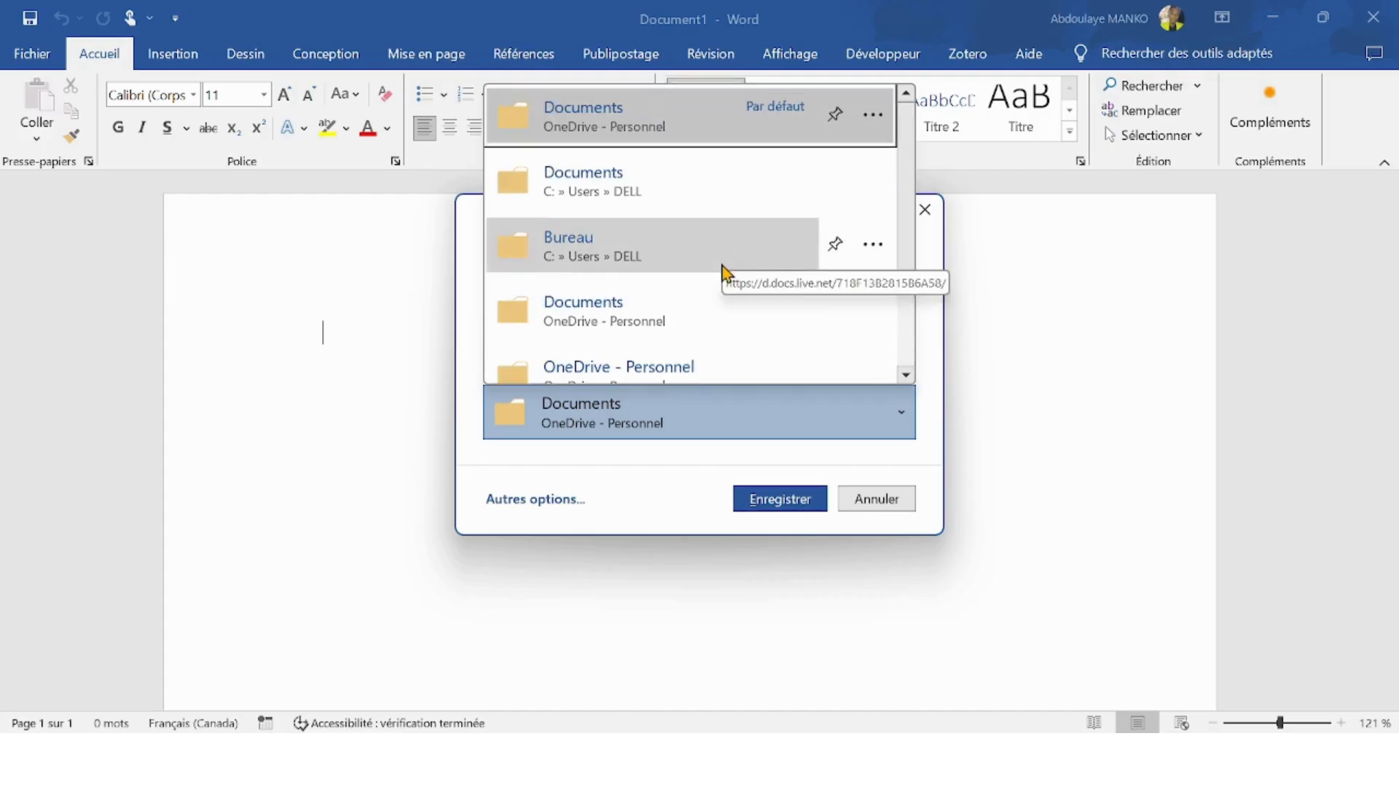
click(648, 512)
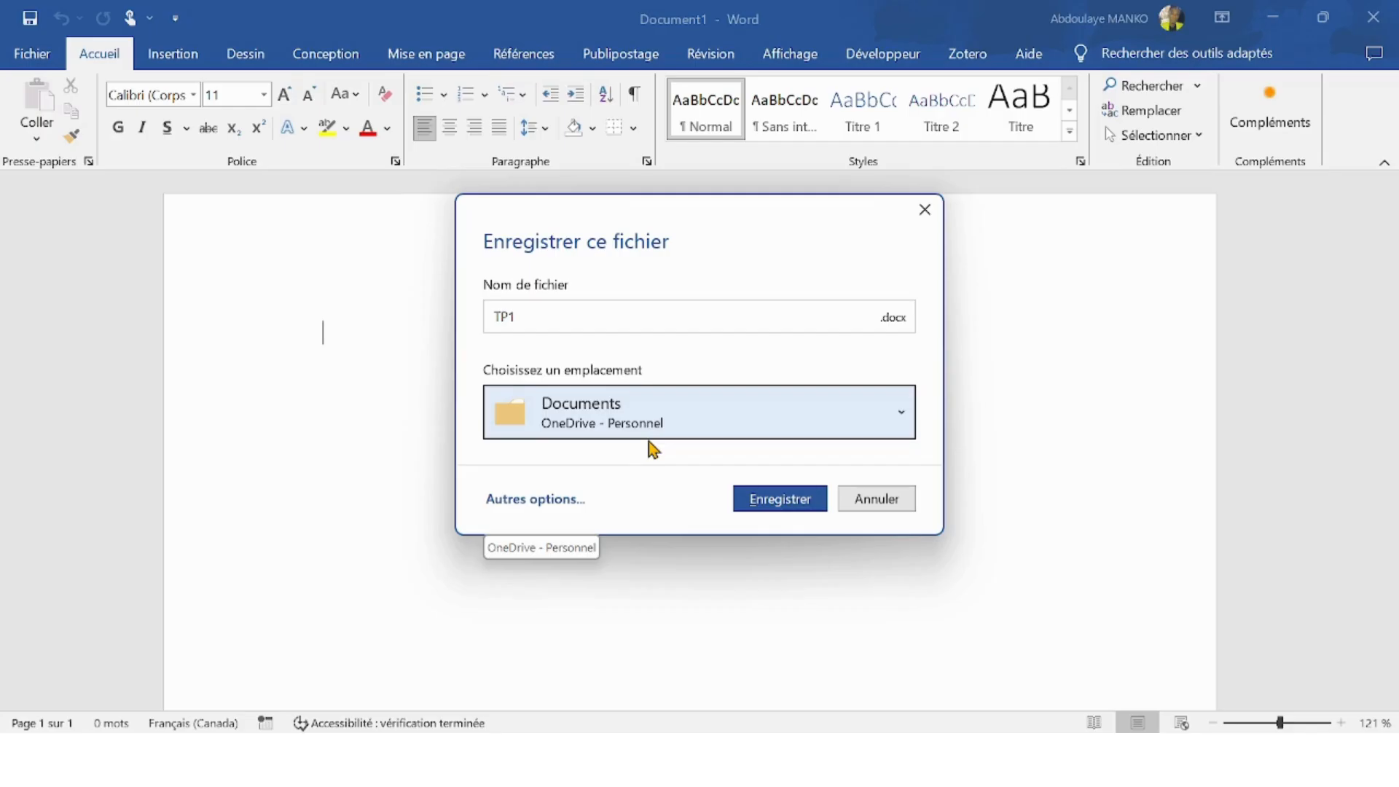
click(793, 512)
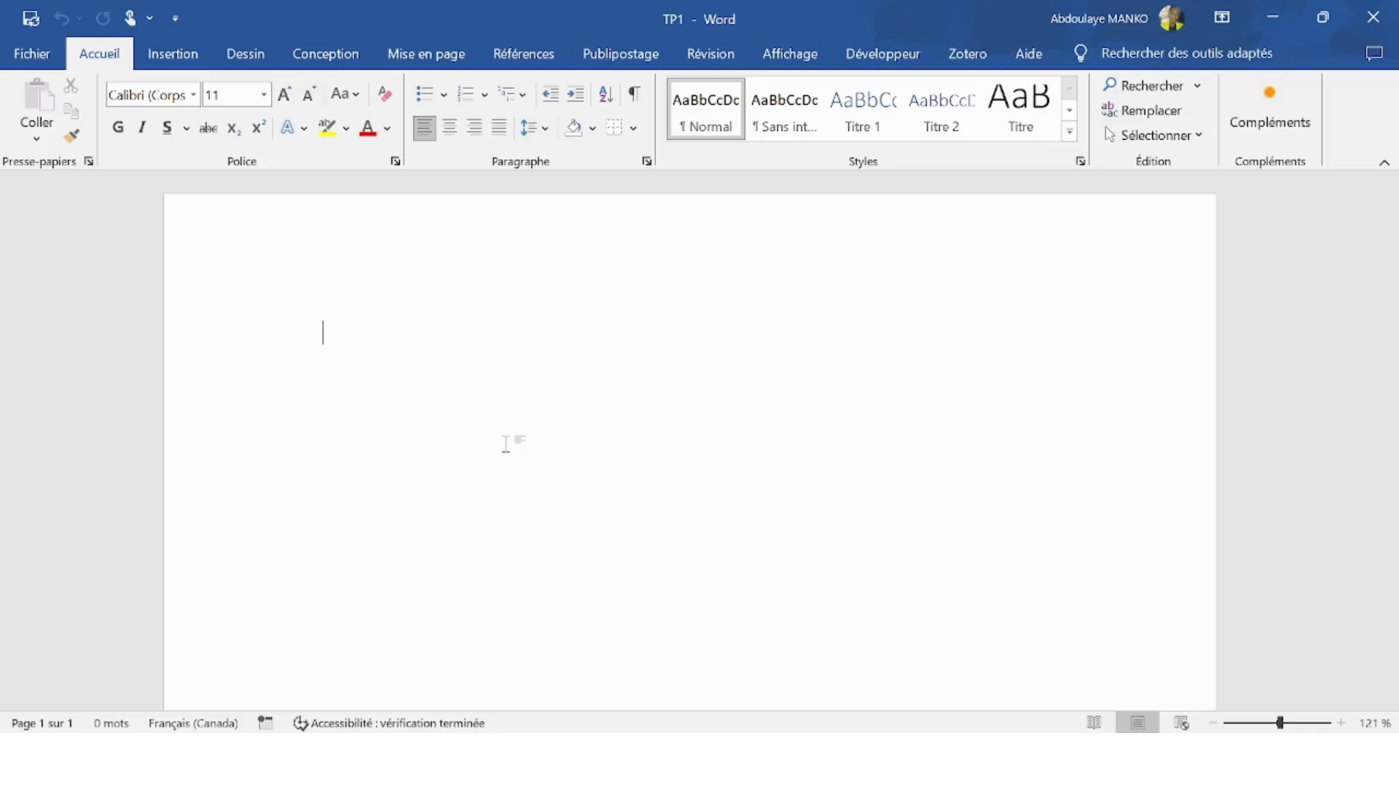
Step: Enter the heading text "L'informatique" on the first line of the page
text(L)
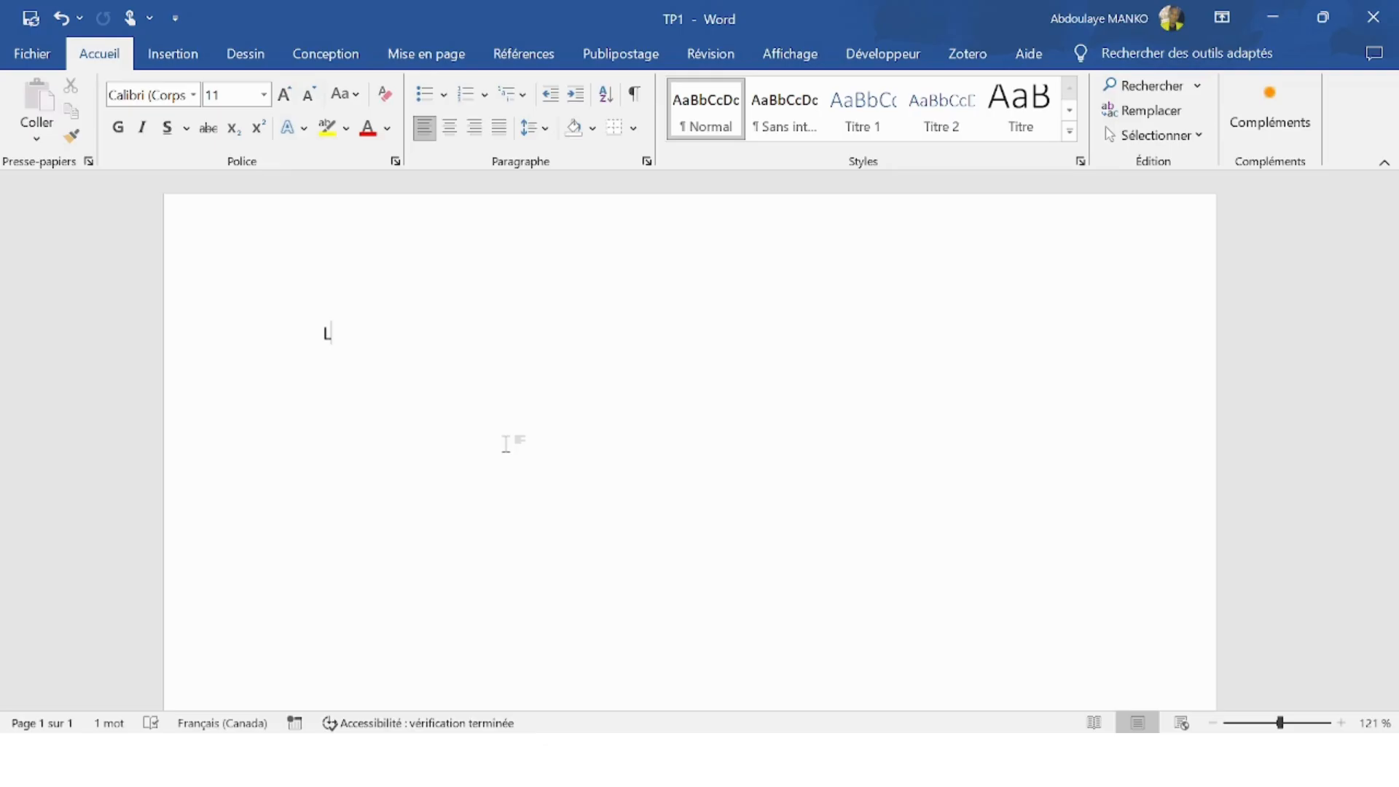
text('informatio)
text(n)
key(BackSpace)
key(BackSpace)
text(que)
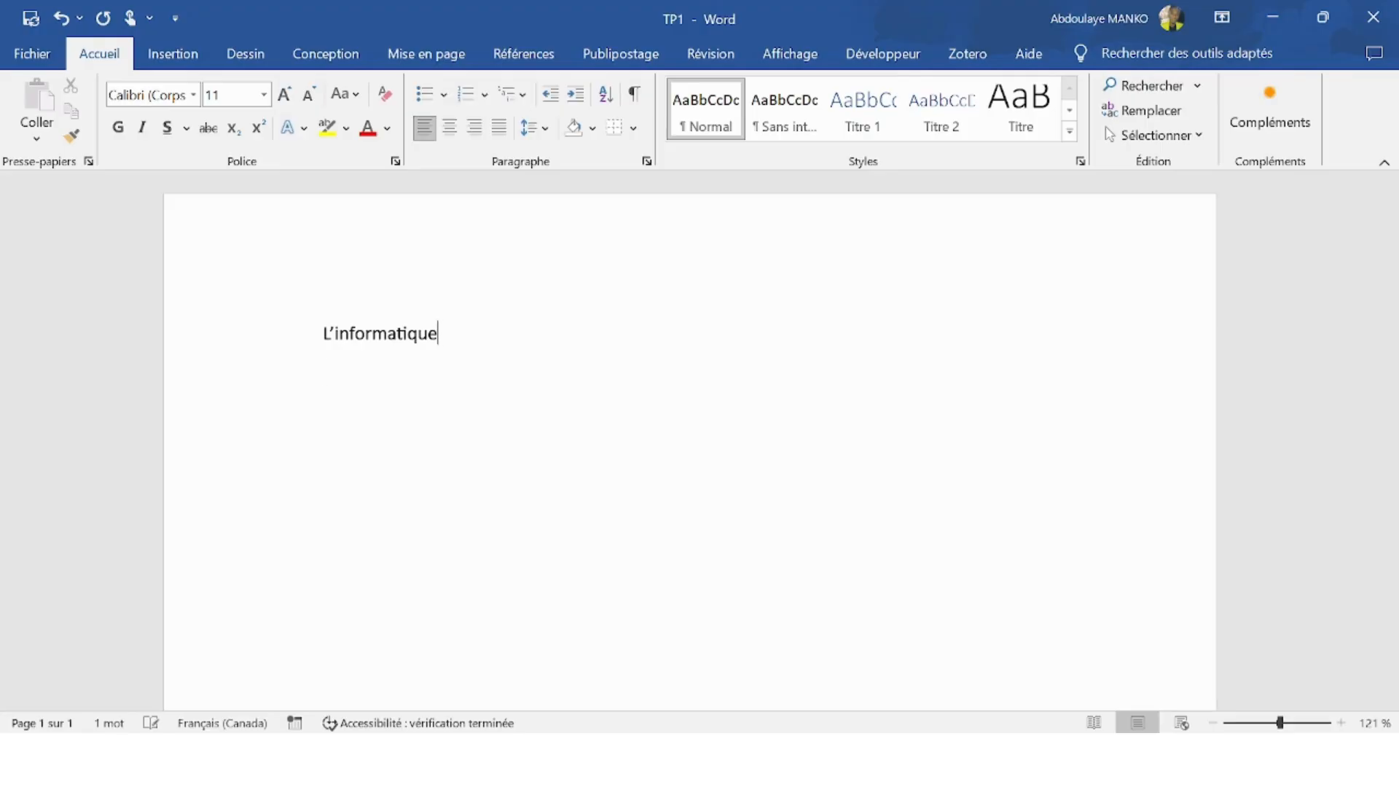
Step: Add a new paragraph reading "L'informatique est la sciences du traitement autaumatique de l'information par des ordinateures."
key(Return)
text(L'informati)
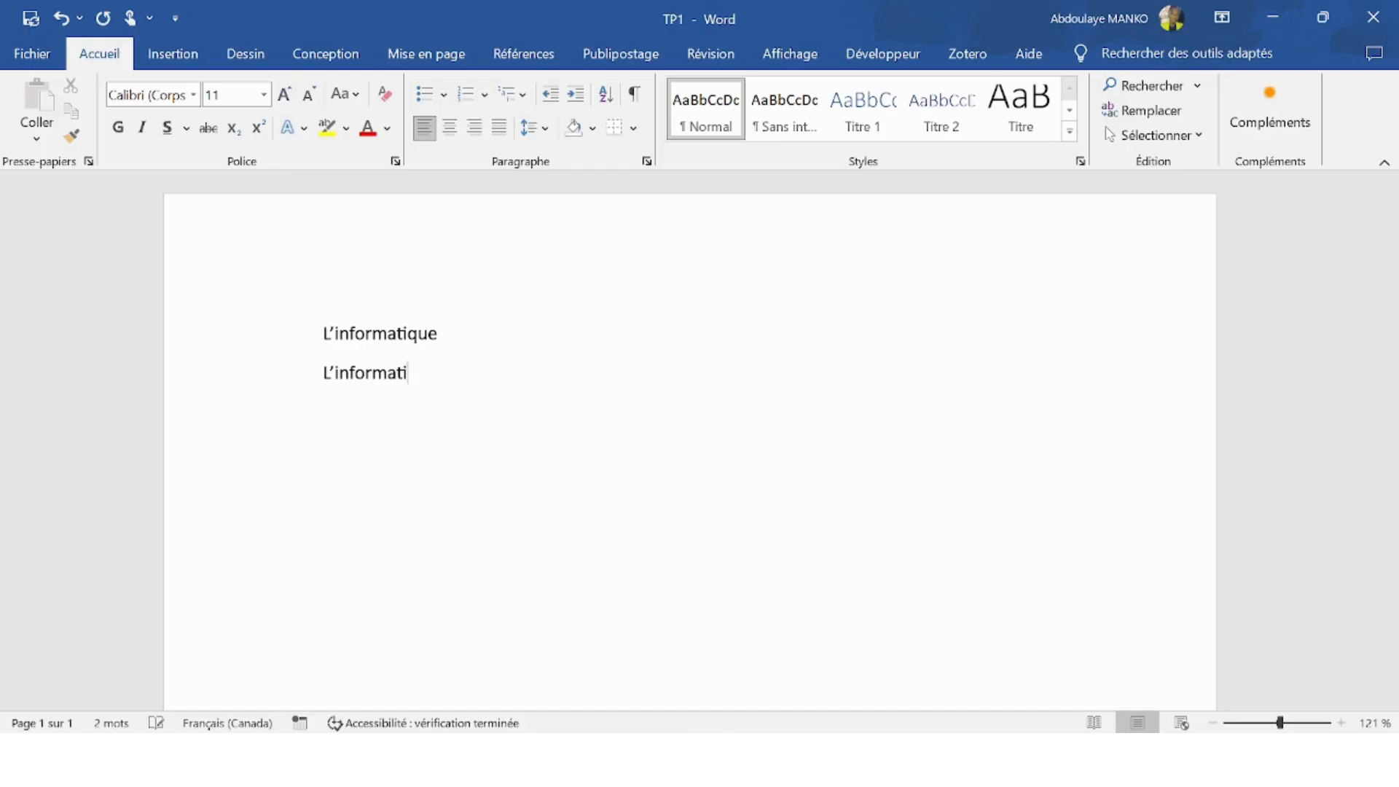
text(que est la sciences du traitement)
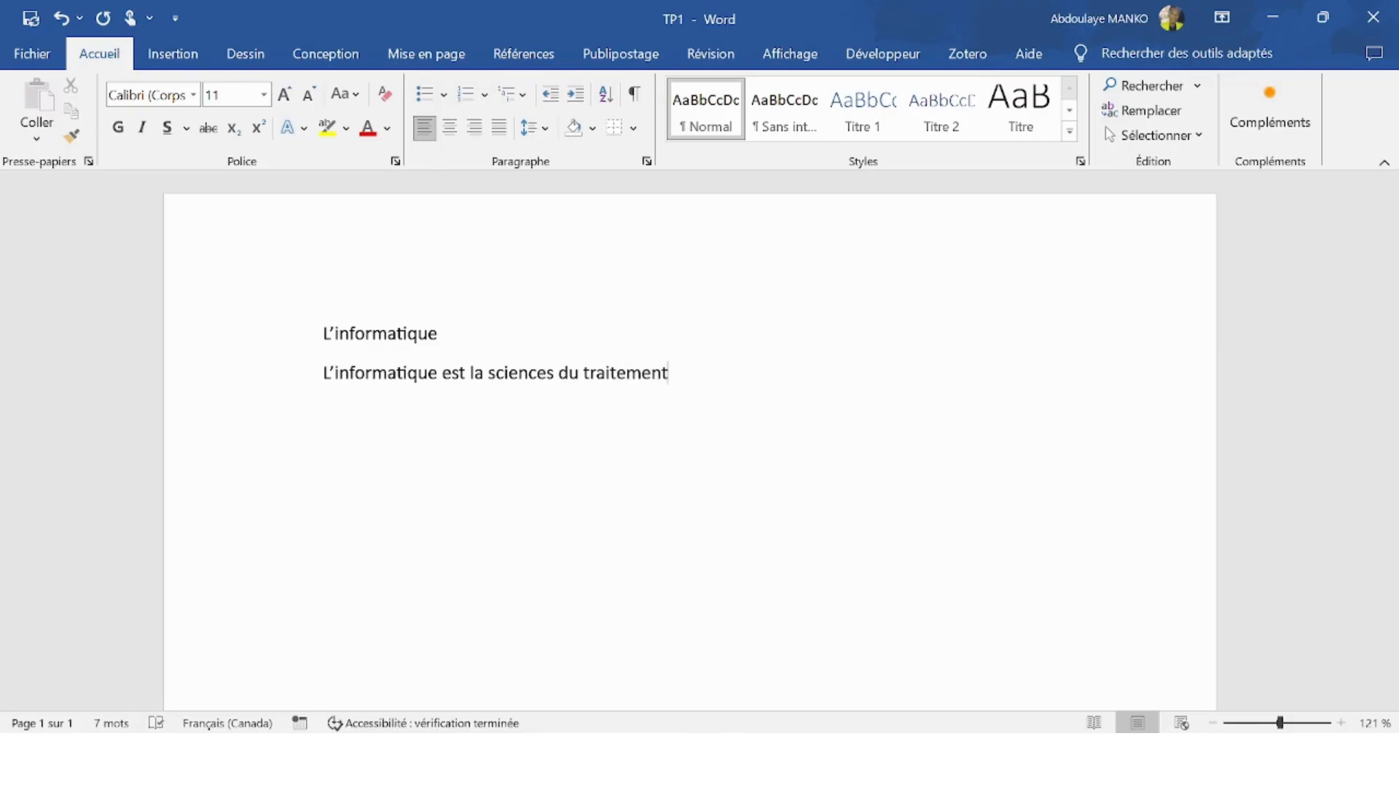
text( autaumatique de l)
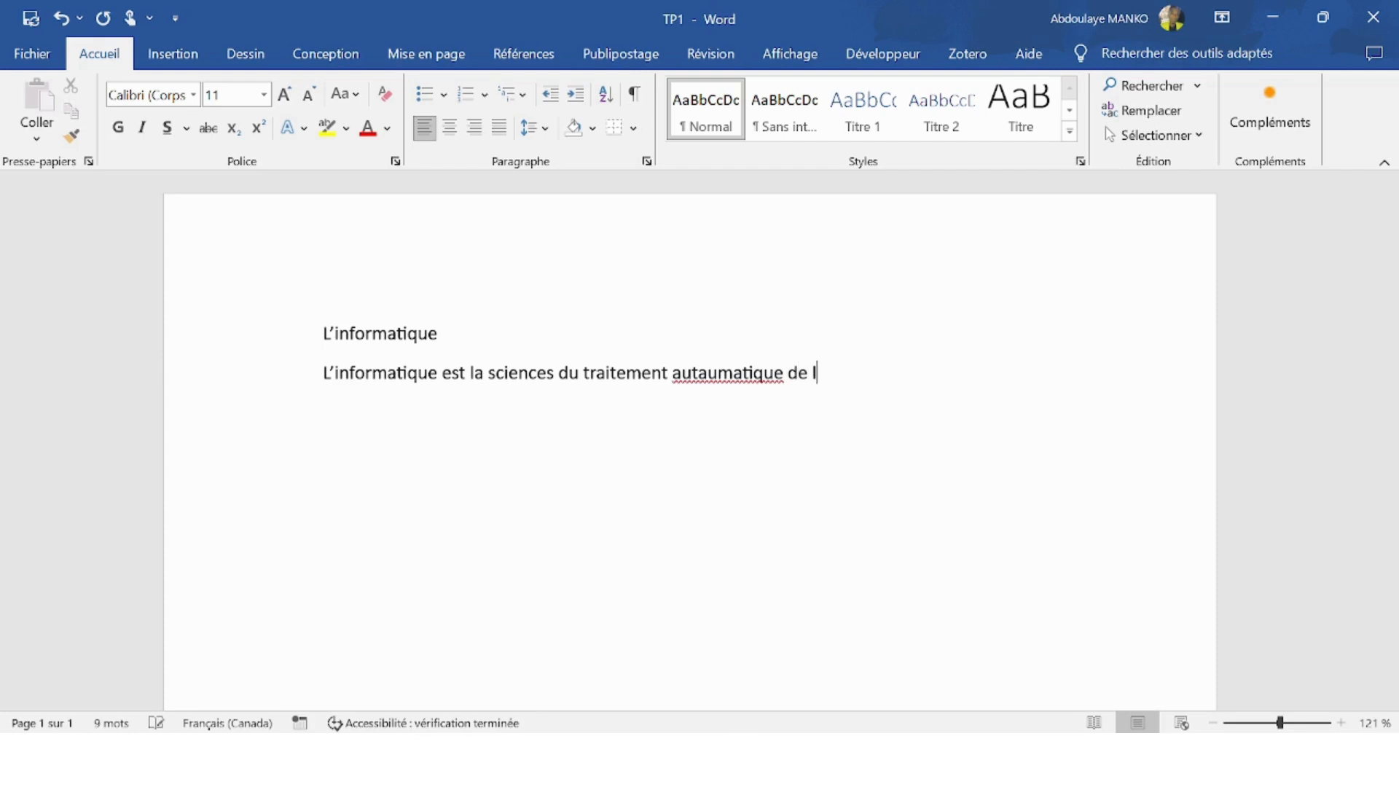
text('information)
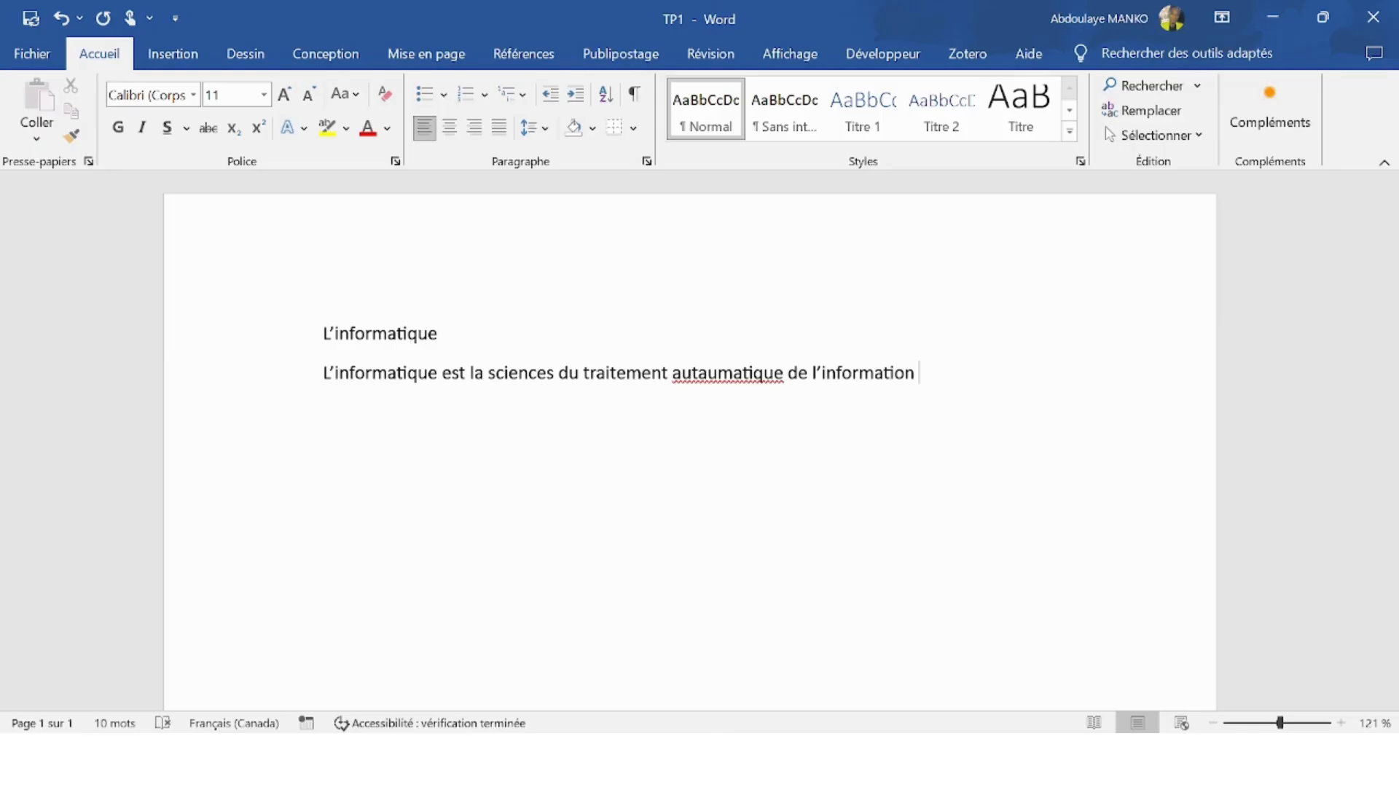
text(par des )
text(ordinateur)
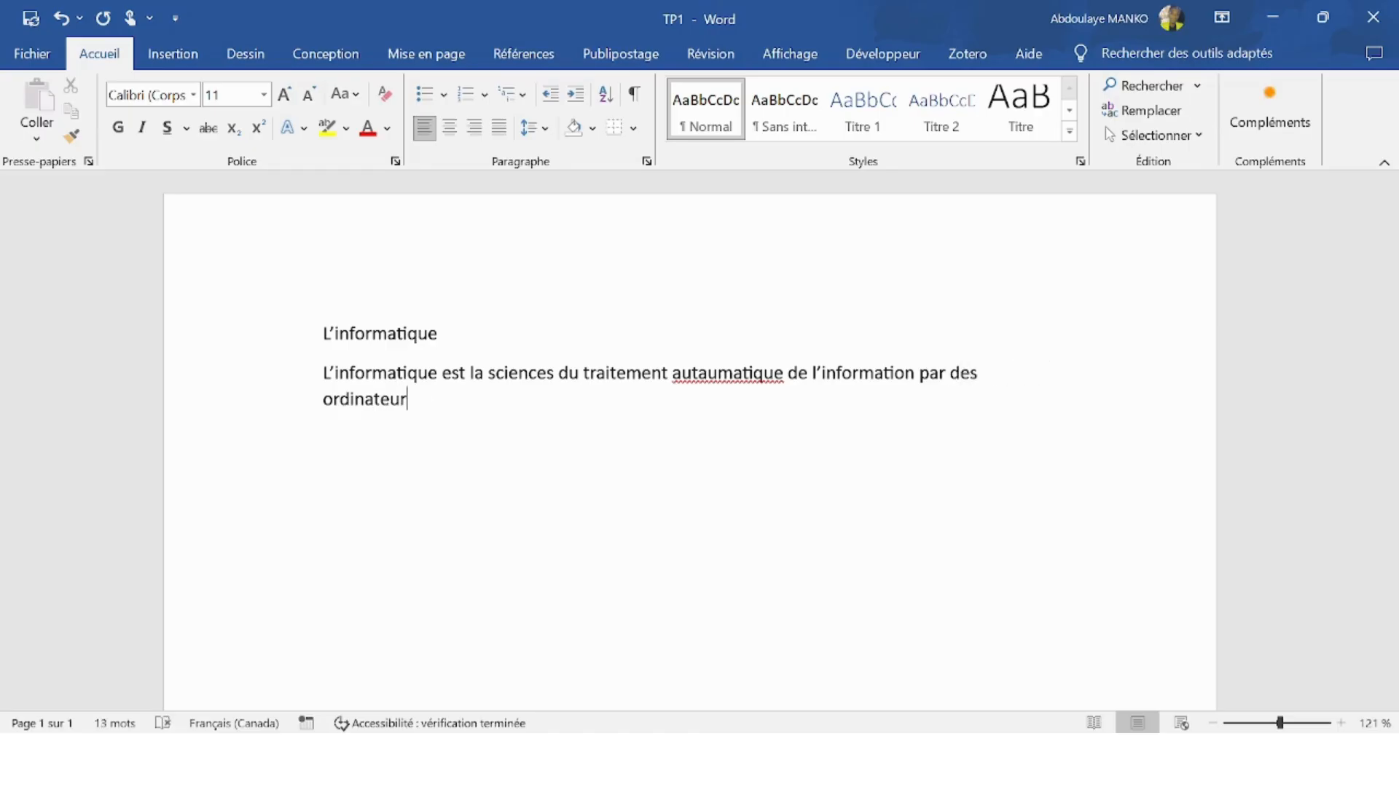
text(es. Le t)
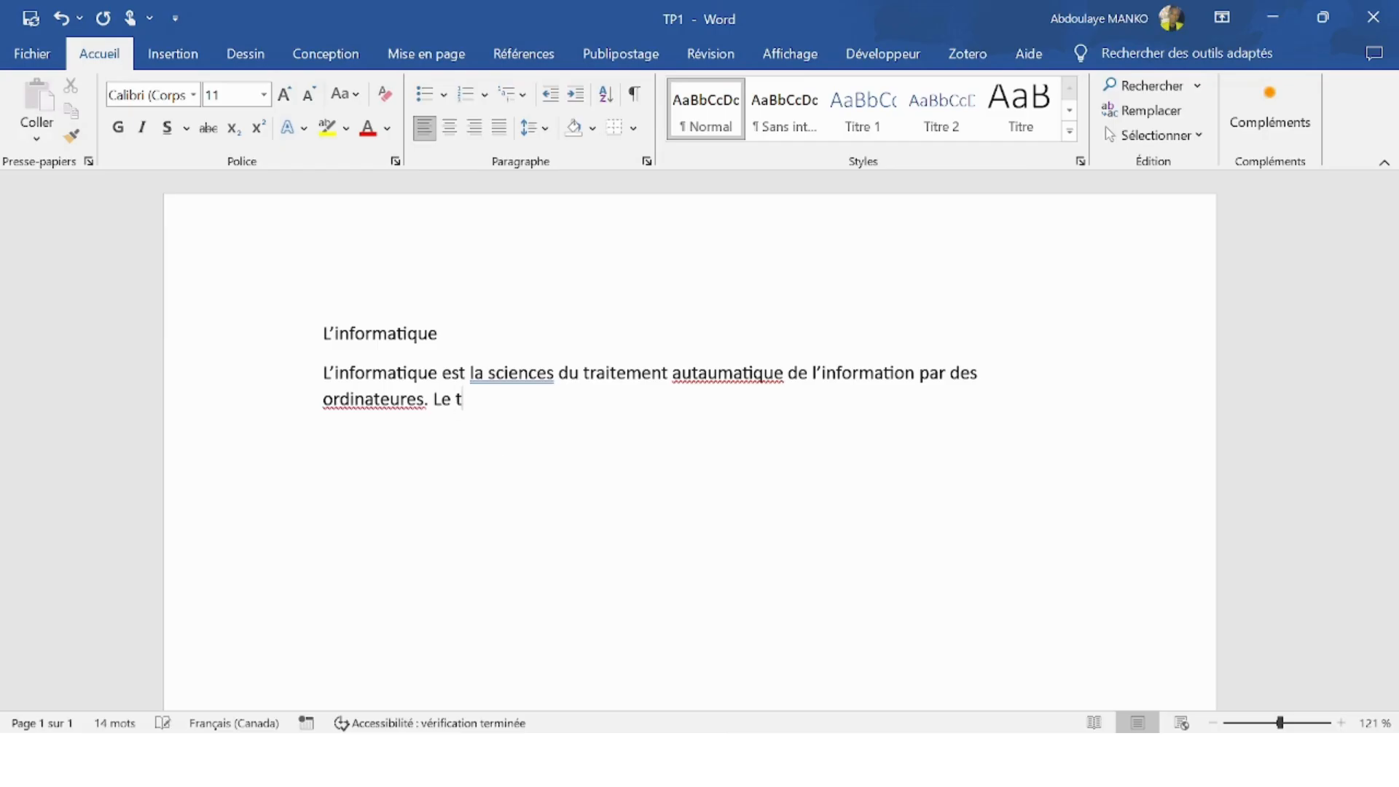
Step: Complete the second sentence as "Le terme « informatique » vient de la caontraction du mots « information » et « automatique »."
text(erme « informatique »)
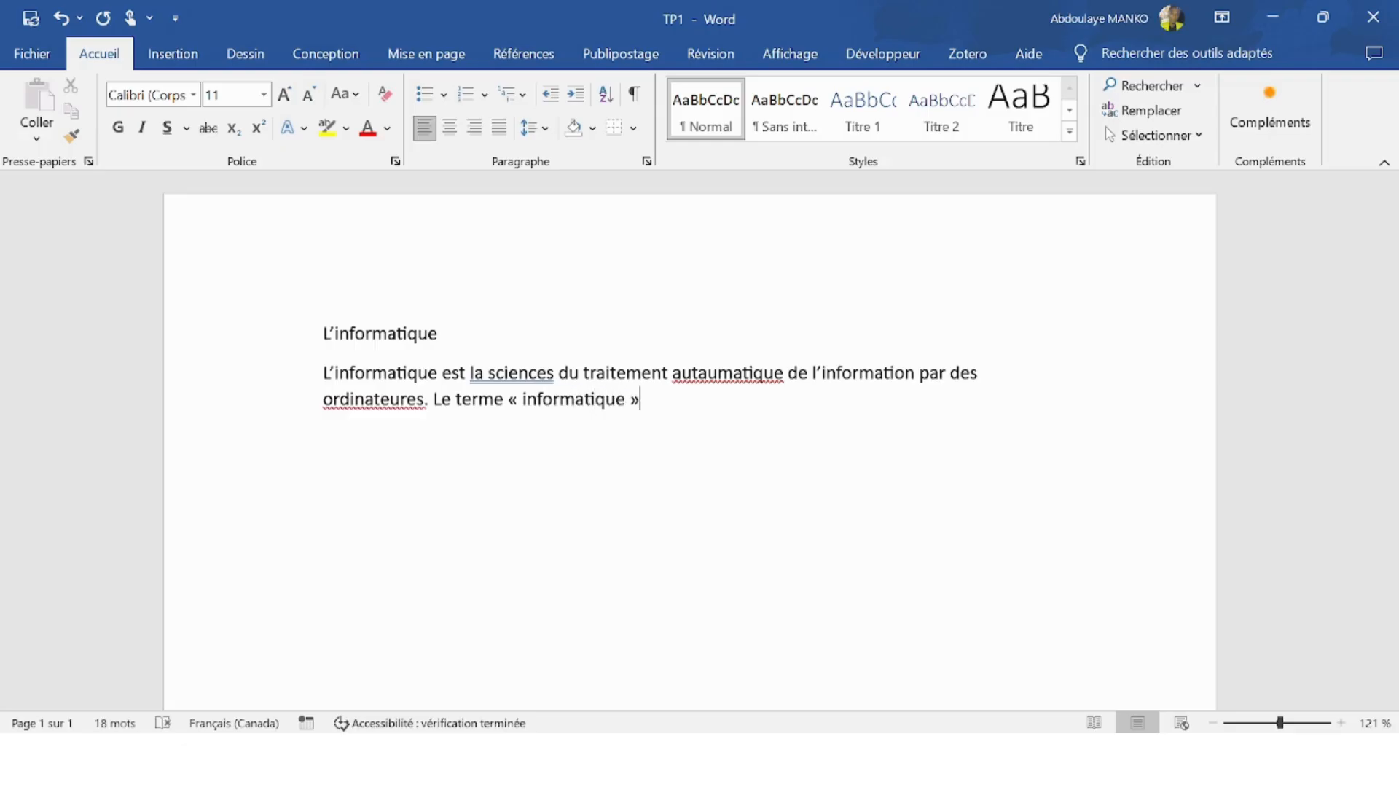
text( vient de la )
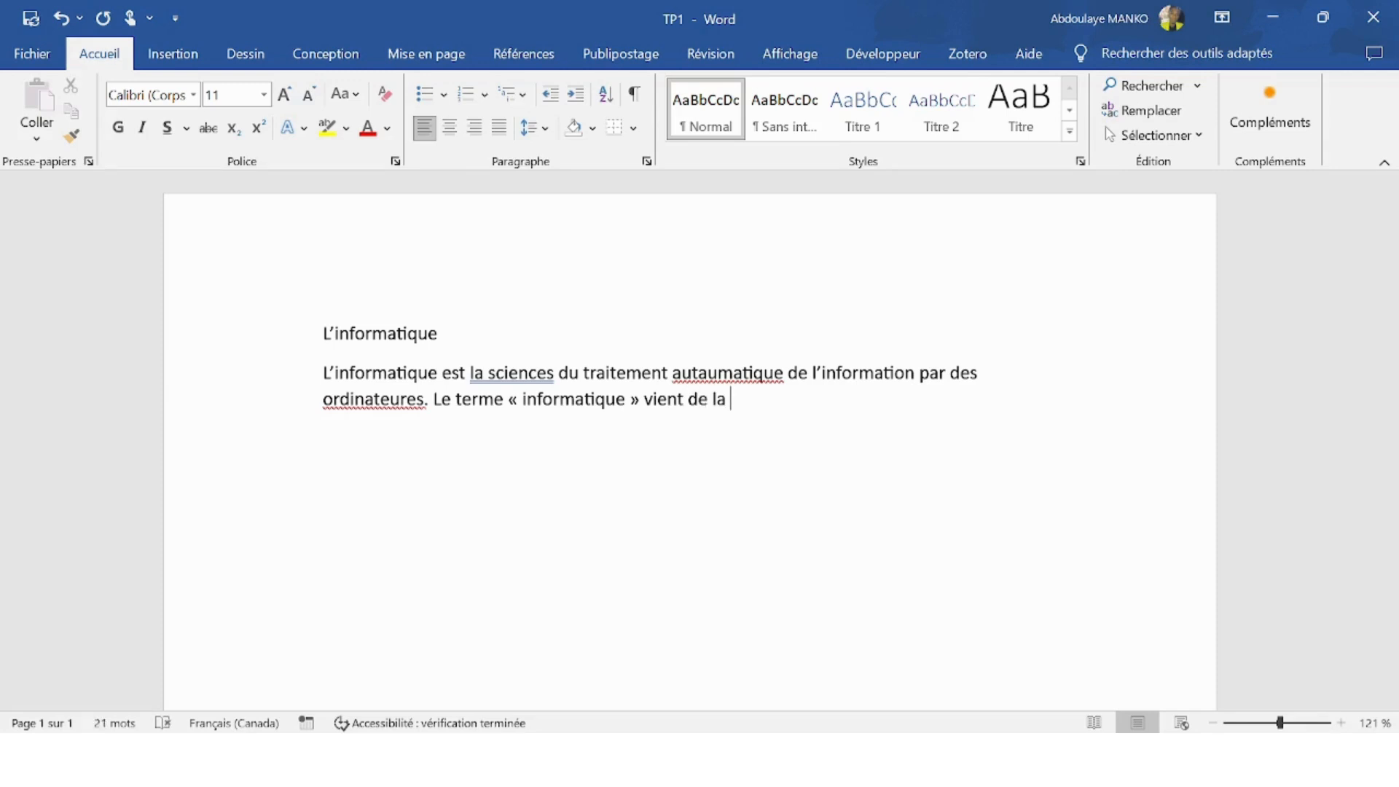
text(caontraction )
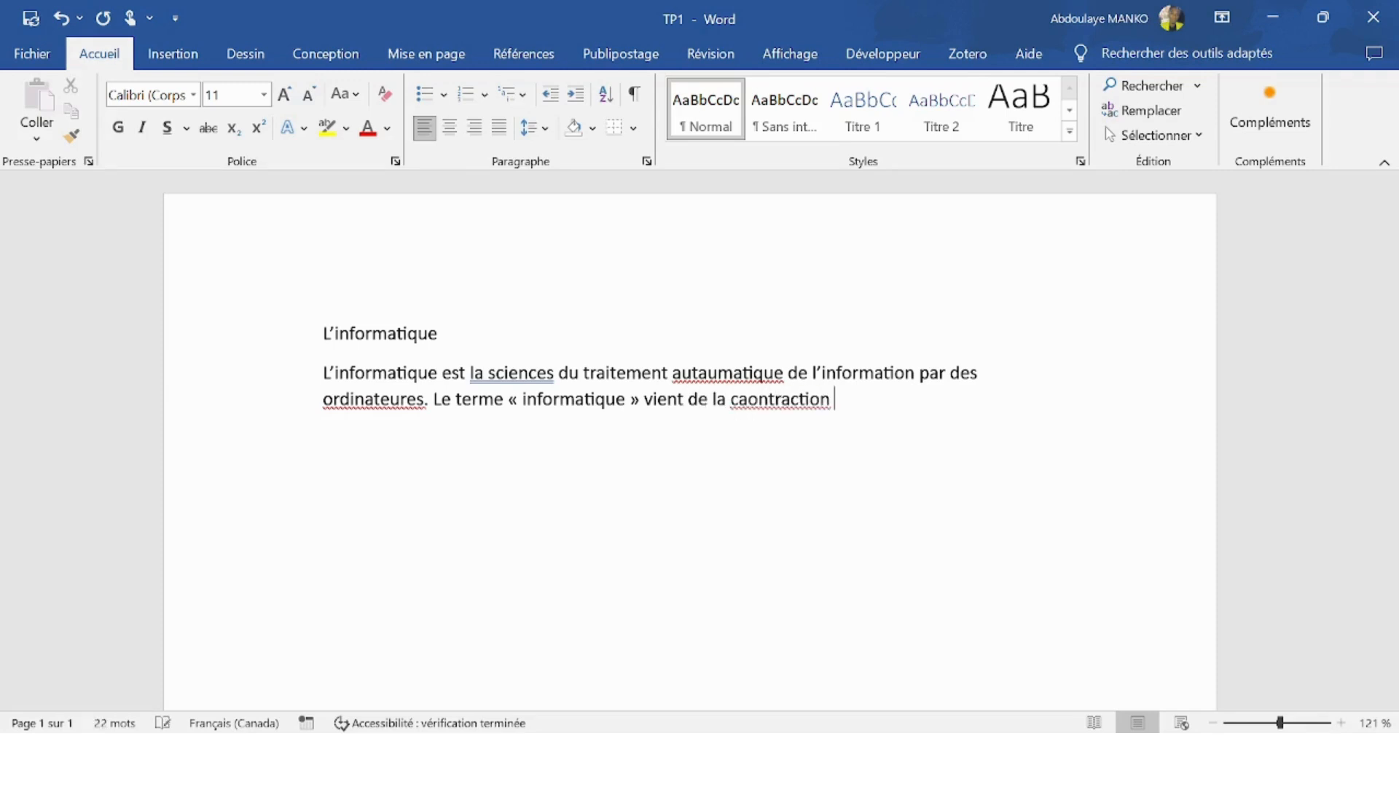
text(du mots « inform)
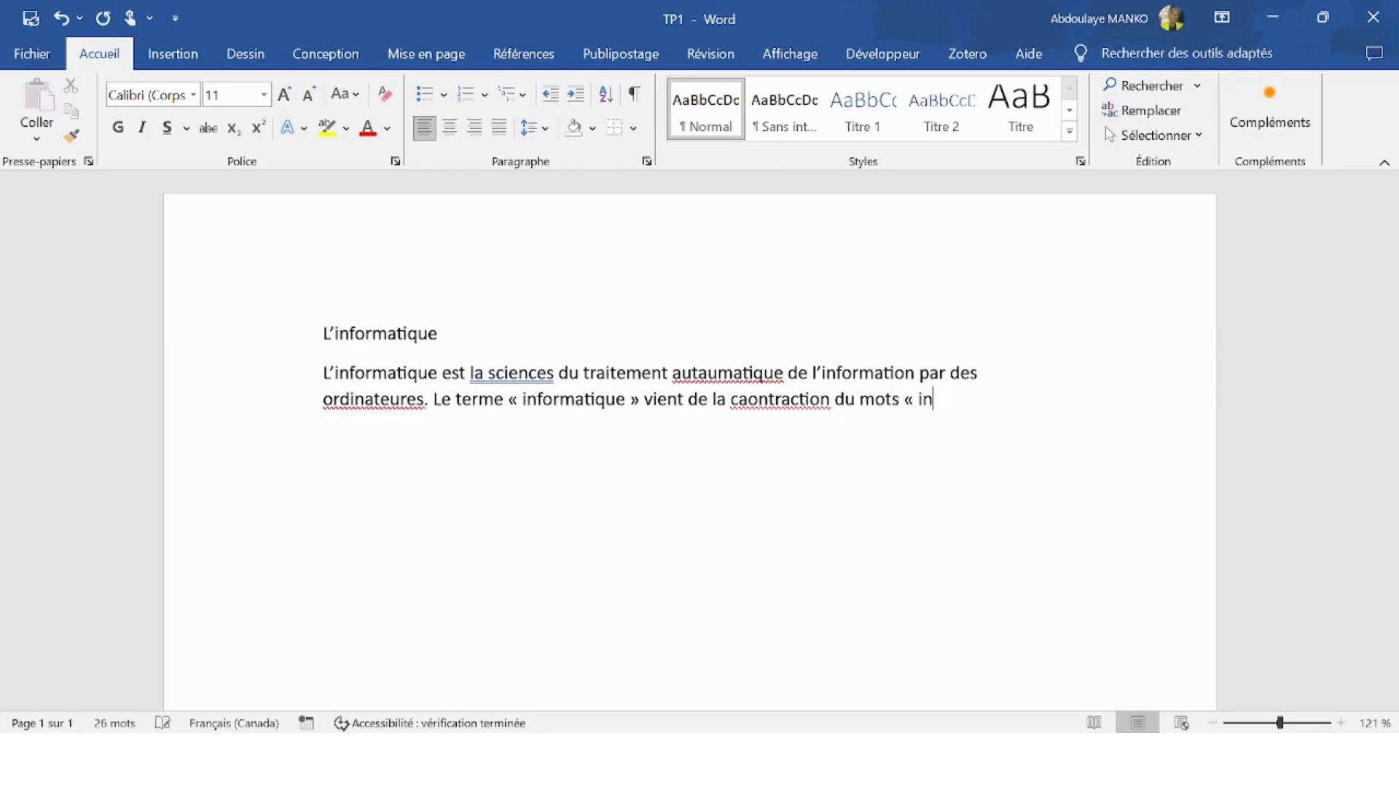
text(ation » et)
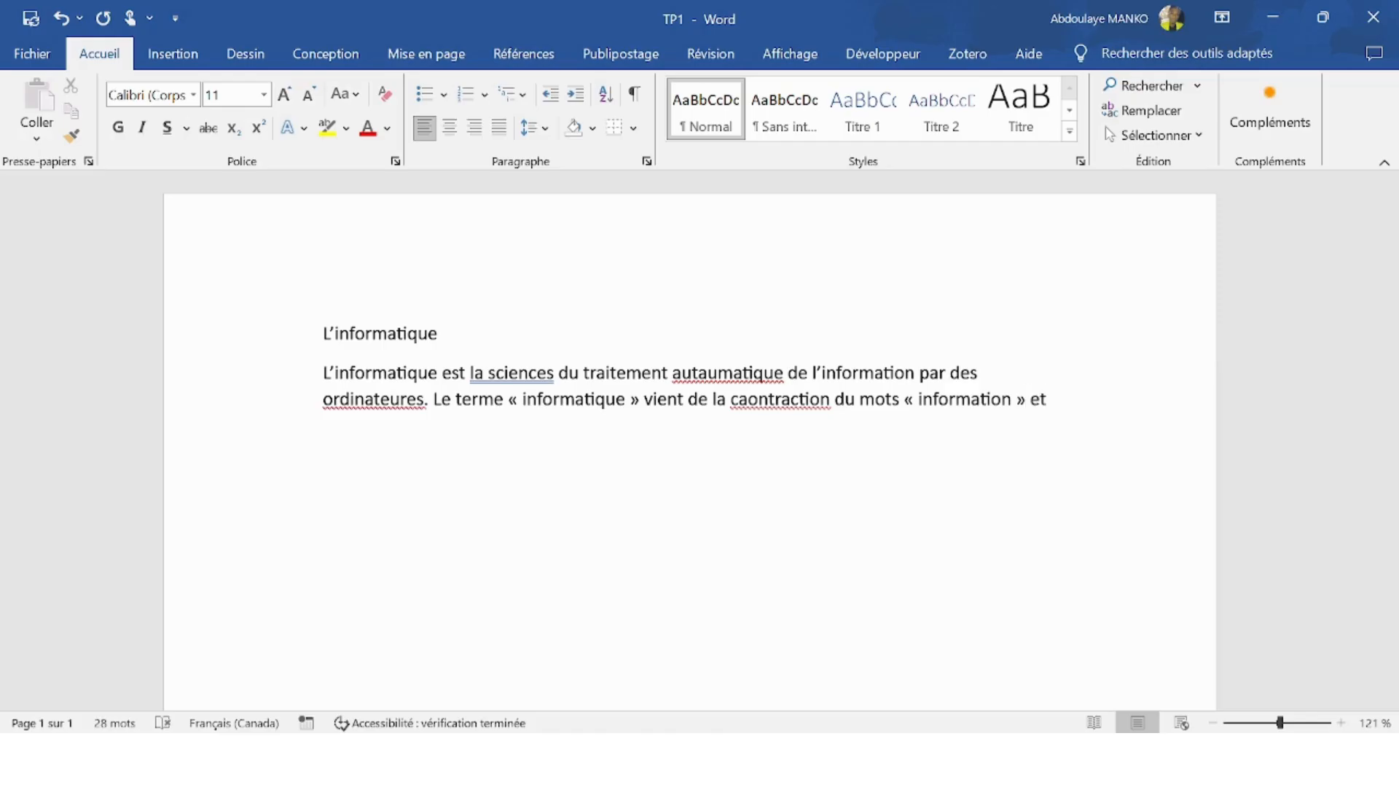
text( « aut)
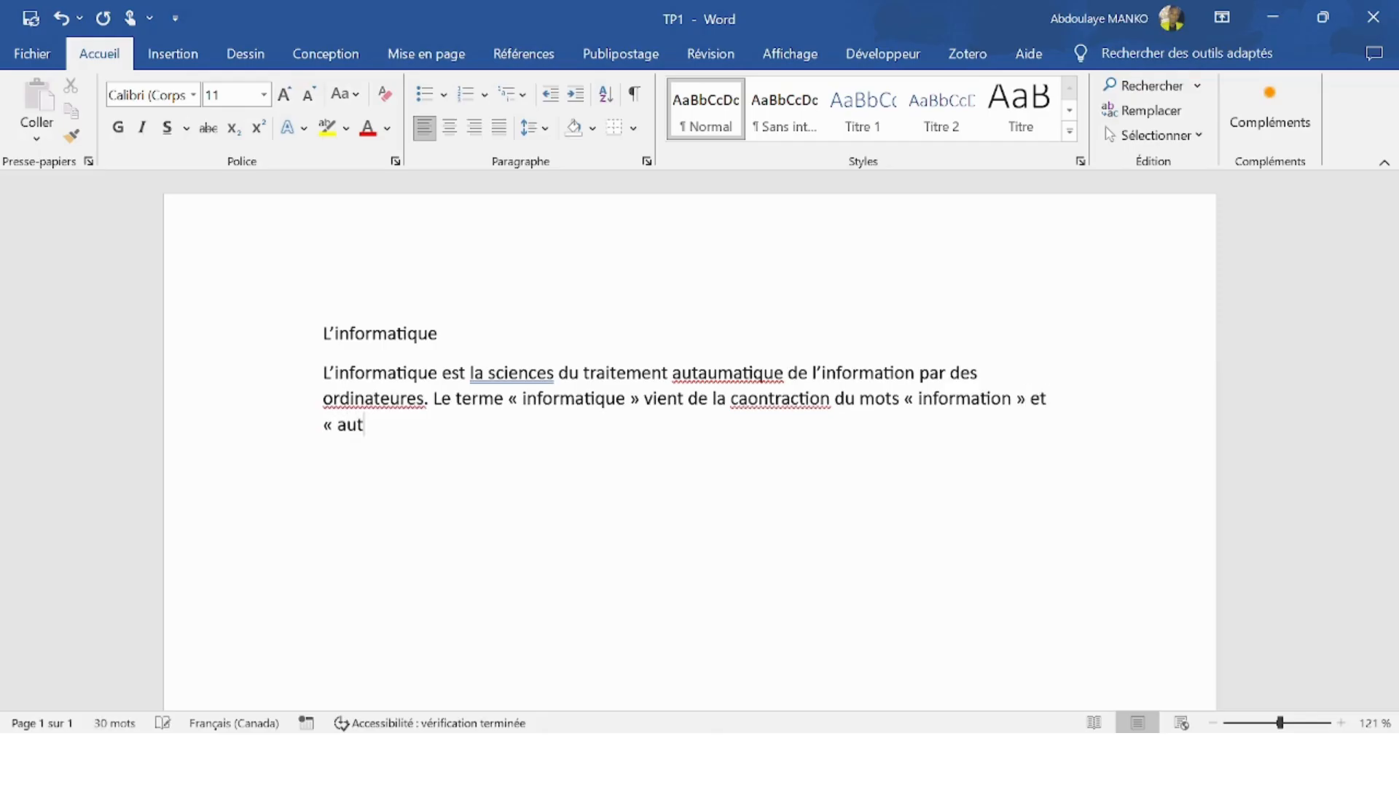
text(omatique ». Il)
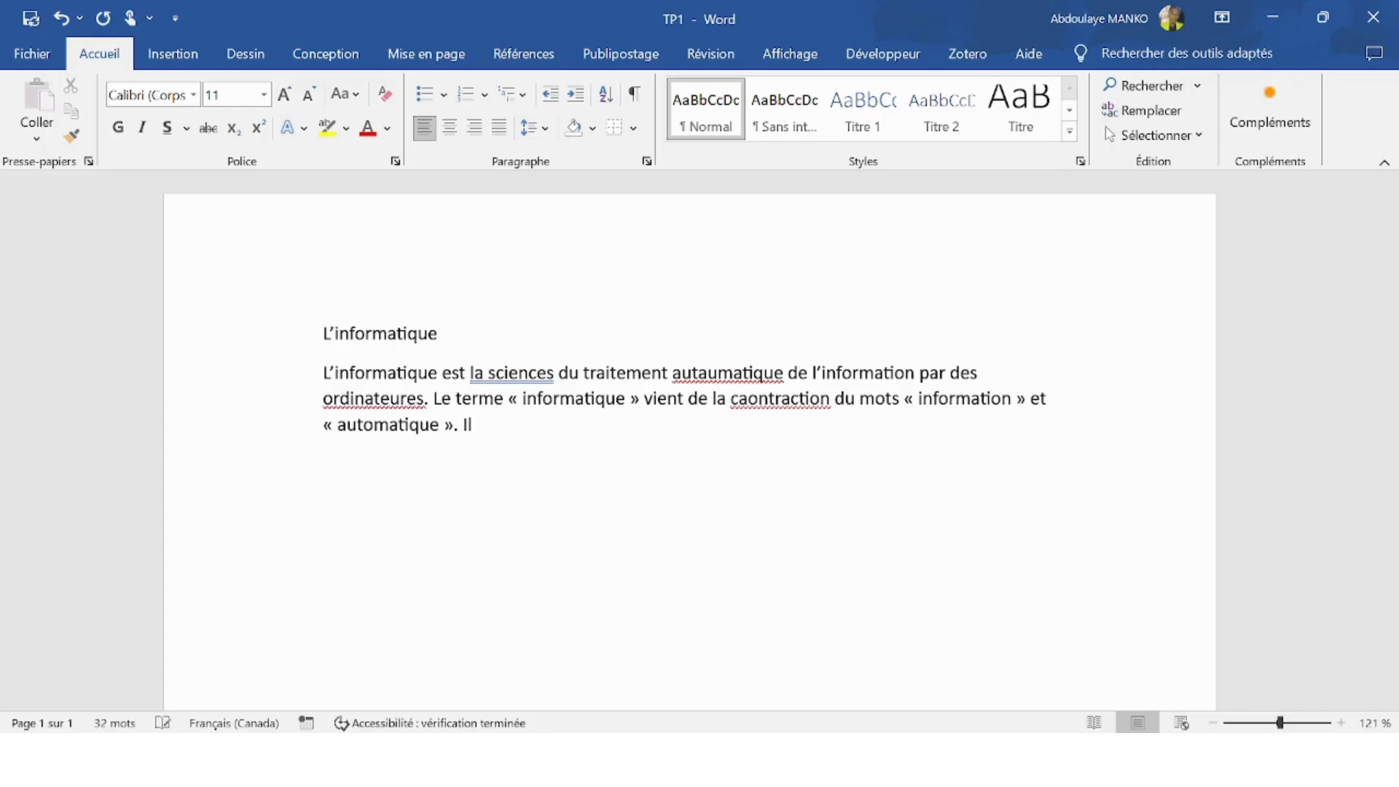
Step: Write the third sentence of the paragraph up to "Il a été proposé en 1962 par Philippe Dreyfus et accepté"
text( a été propos)
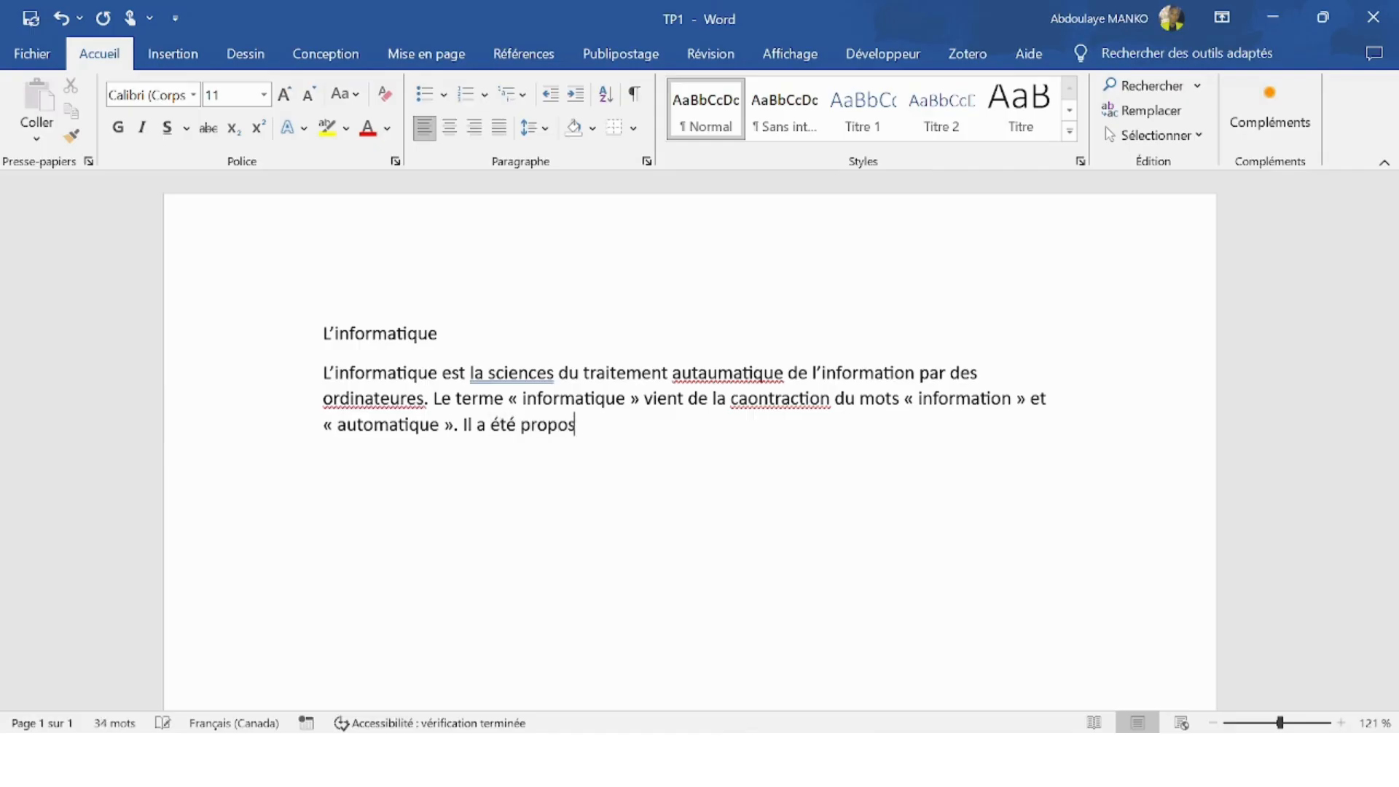
text(é en 1962 paa)
key(BackSpace)
text(r )
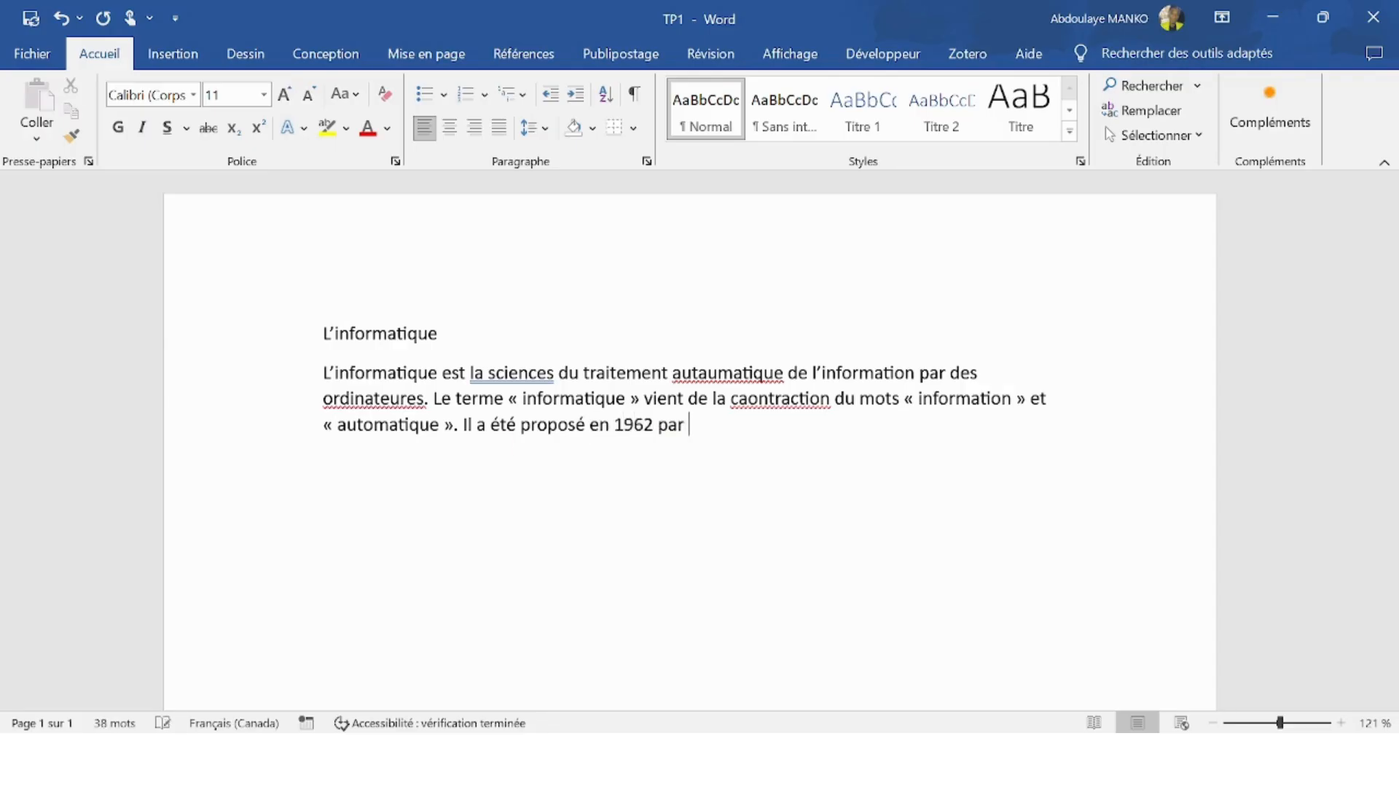
text(Philippe Drey)
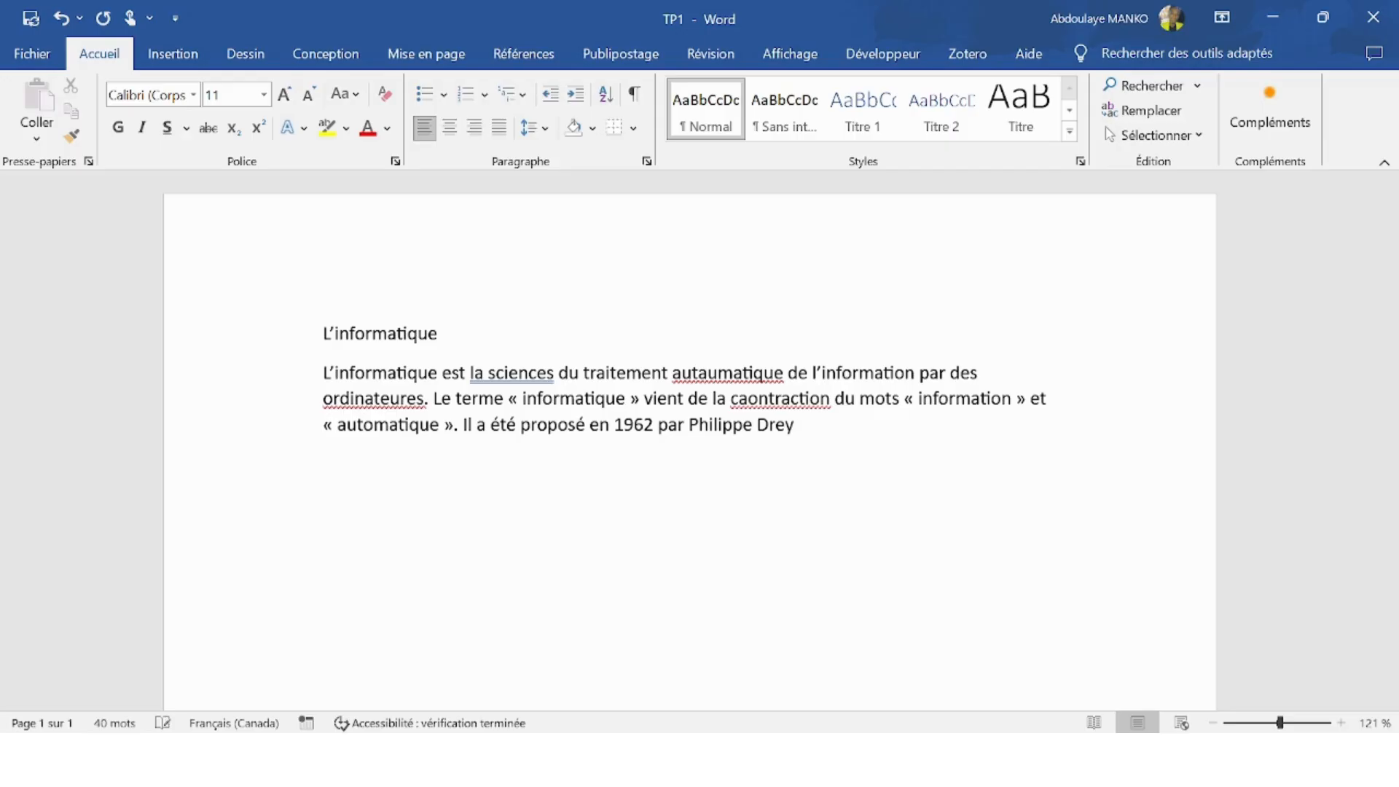
text(fys)
key(Left)
key(BackSpace)
text(u)
text( et accepté )
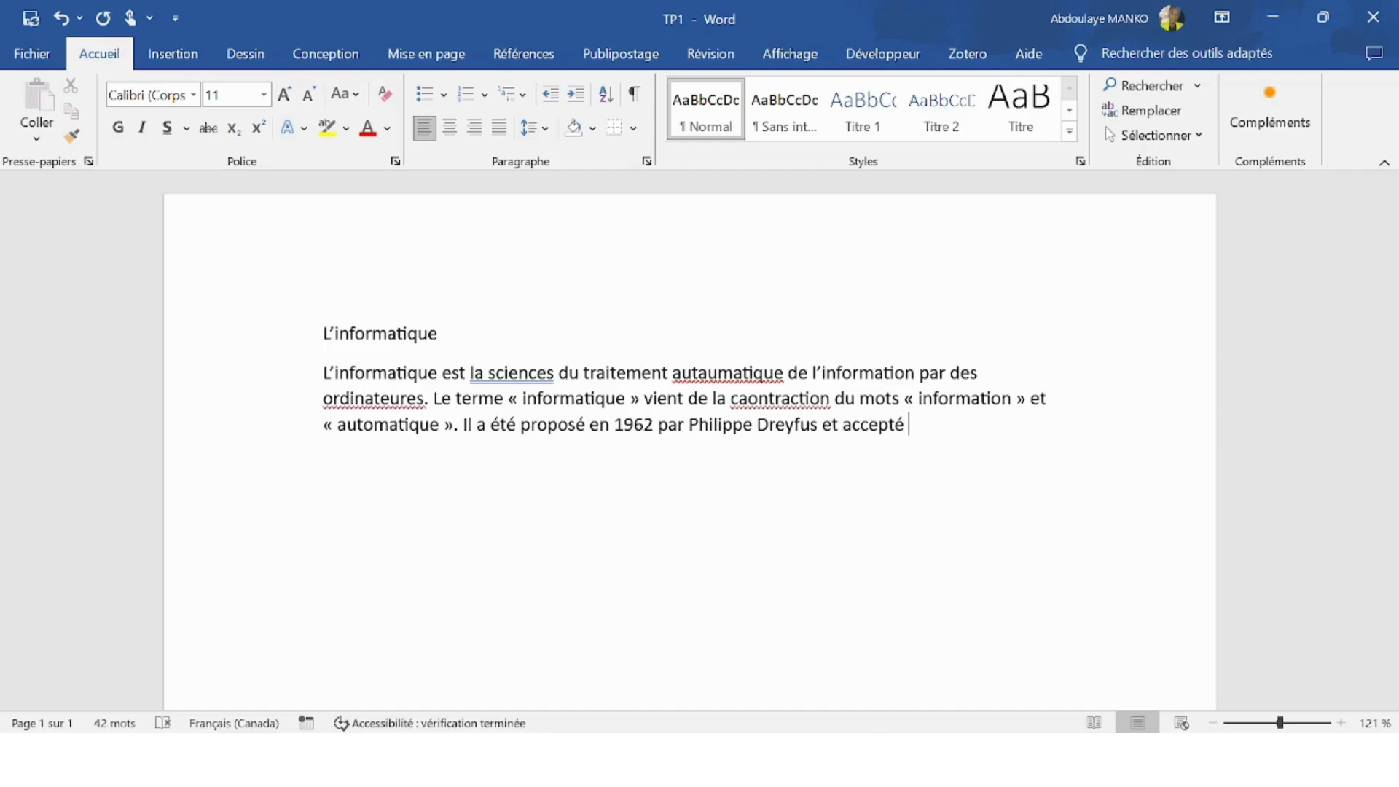
Step: Continue the third sentence with "par l'aquademie", correcting the spelling to that form
text(par l'academy)
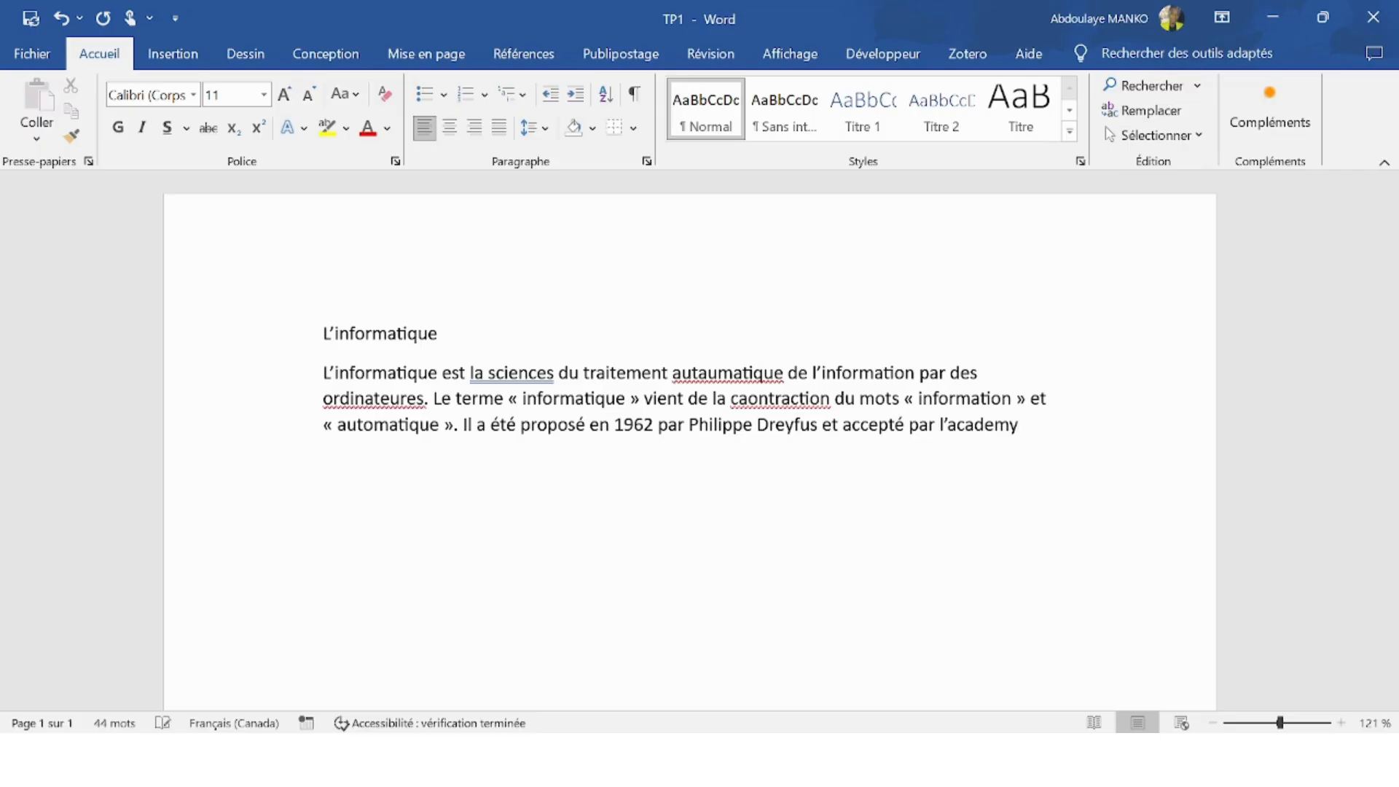
key(BackSpace)
text(e)
key(BackSpace)
text(ie)
key(Left)
key(Left)
key(Left)
key(Left)
key(Left)
key(Left)
key(BackSpace)
text(qua)
key(BackSpace)
Step: Extend the third sentence after "l'aquademie" with "française en 1966"
key(Right)
key(Right)
key(Right)
key(Right)
key(Right)
key(Right)
text(fran)
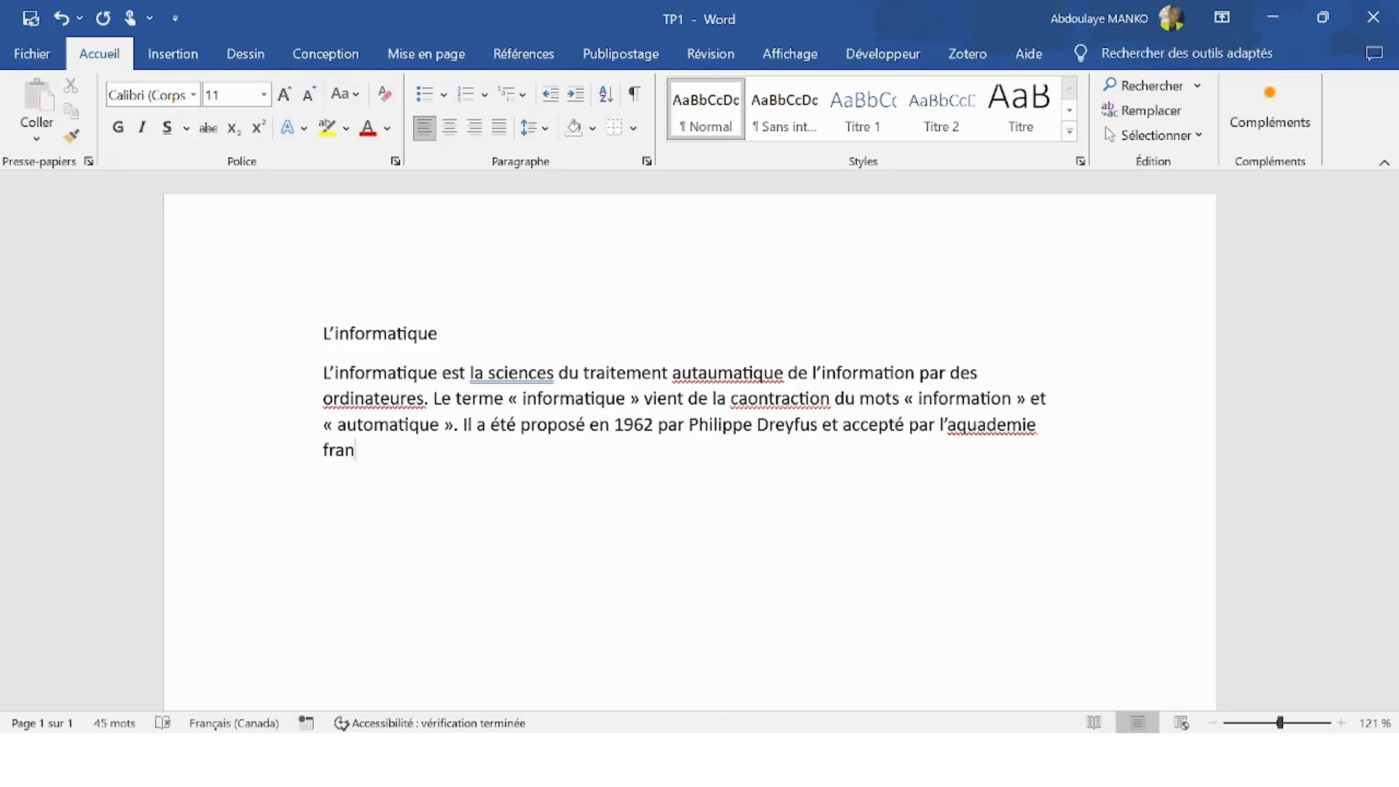
text(çaise en 1966)
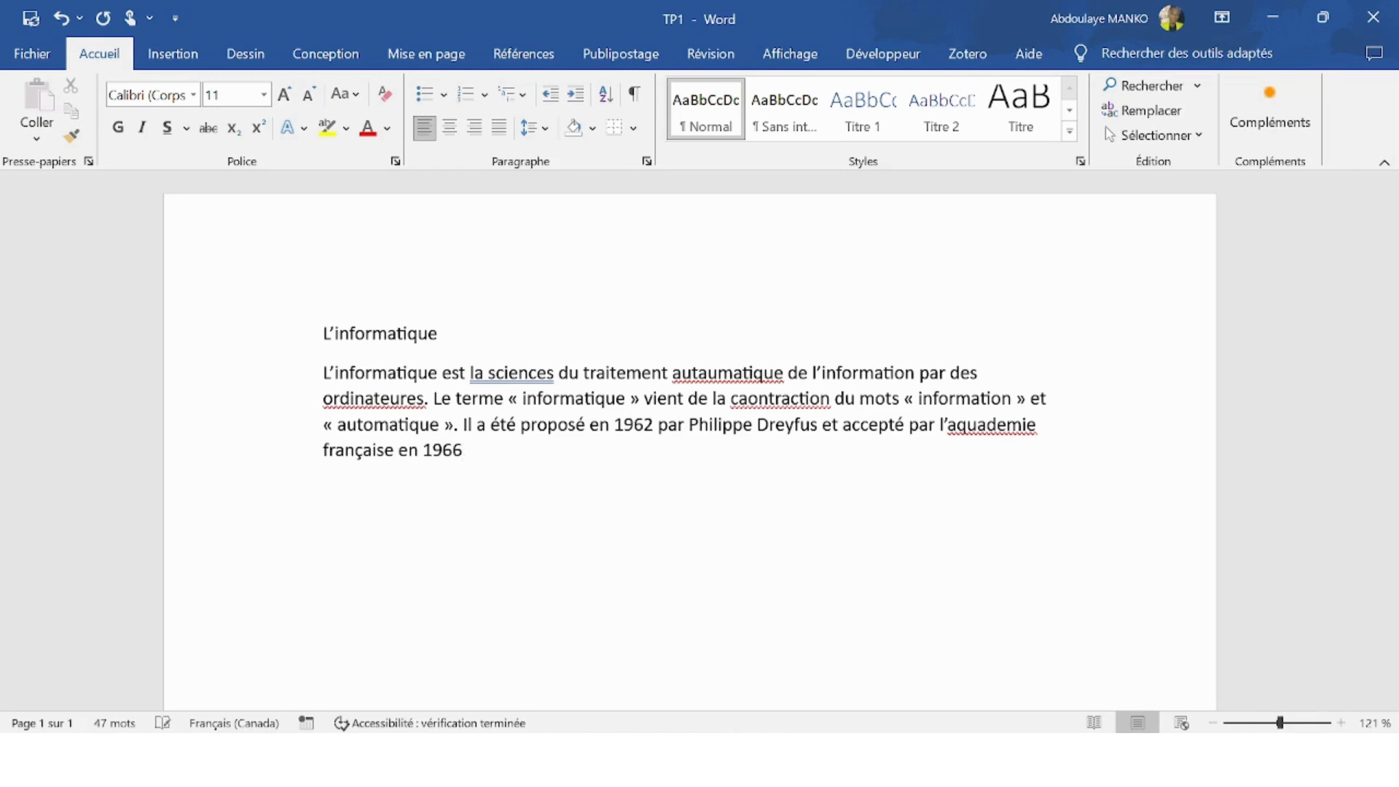
Step: End the third sentence with a period and write "L'informatique" in a new paragraph
text(.)
key(Return)
text(L'informatique)
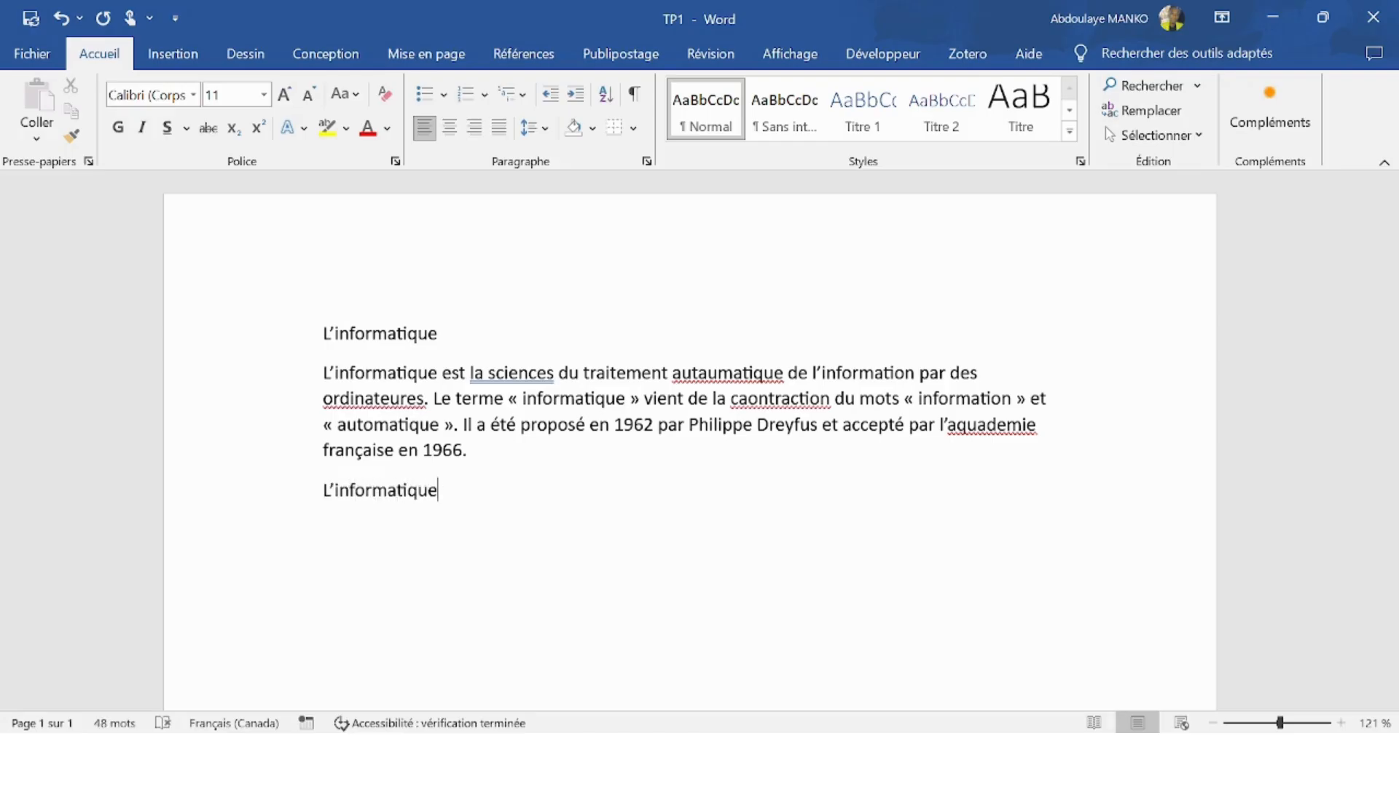
Step: Join the new "L'informatique" line to the end of the paragraph above it
key(Left)
key(Left)
key(Left)
key(Left)
key(Left)
key(Left)
key(Left)
key(Left)
key(Left)
key(Left)
key(Left)
key(Left)
key(Left)
key(Left)
key(BackSpace)
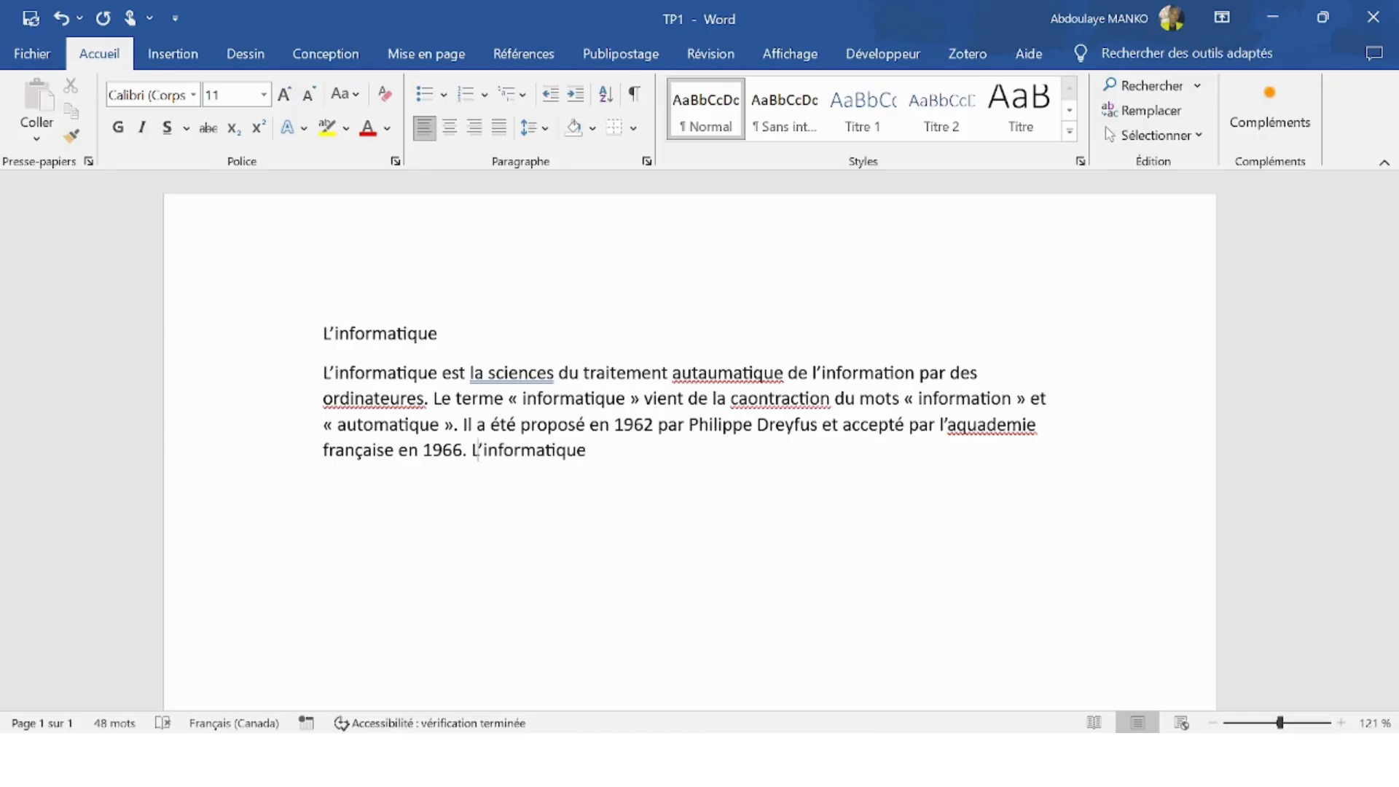
Step: Continue the fourth sentence after "L'informatique" with "est d'une importances capitale en science,", keeping the misspelling
key(Right)
key(Right)
key(Right)
key(Right)
key(Right)
key(Right)
key(Right)
key(Right)
key(Right)
text(est d'une importan)
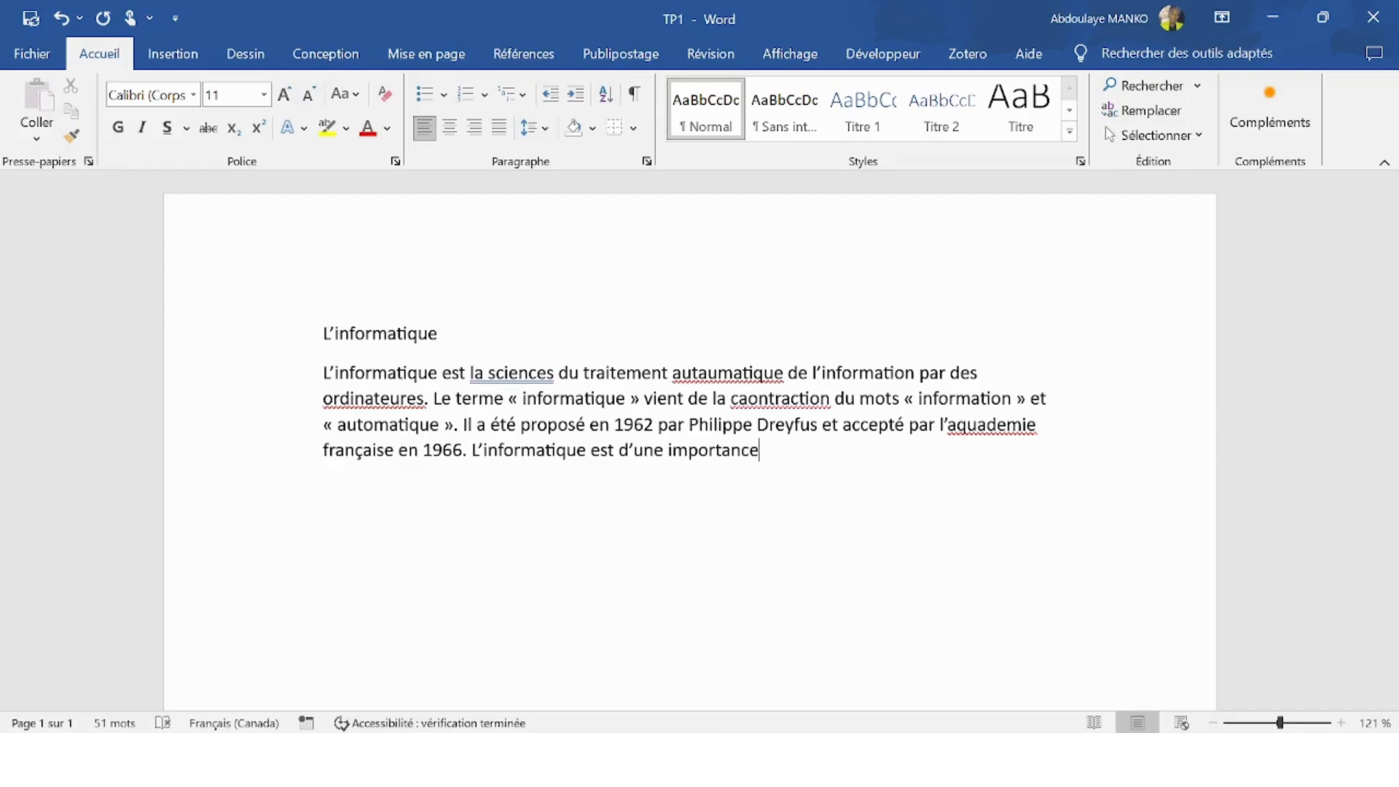
text(s capitale en scei)
key(BackSpace)
key(BackSpace)
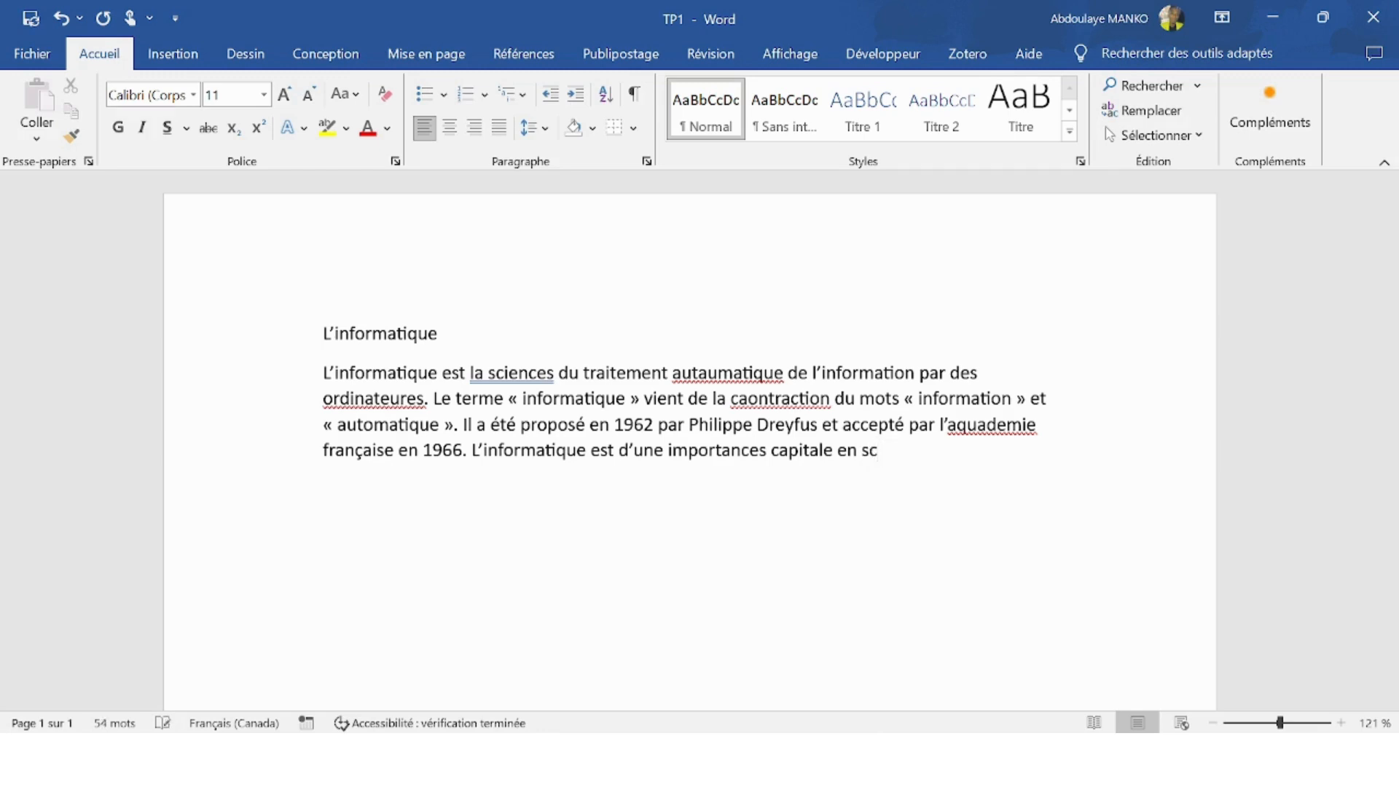
text(ience,)
Step: Complete the fourth sentence with "dans l'industrie et dans l'admenistration.", keeping the misspelling
text( dans l)
text('industr)
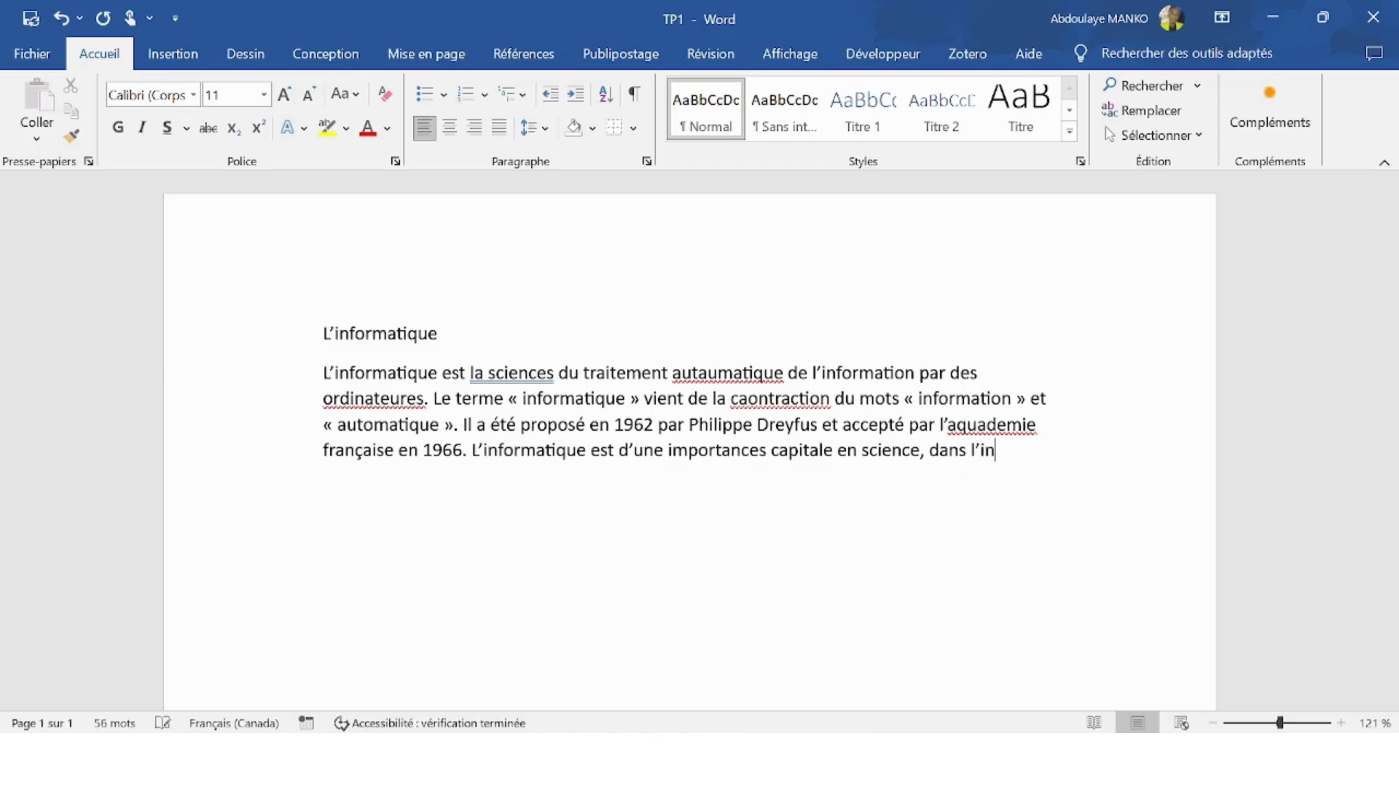
text(ie et dans)
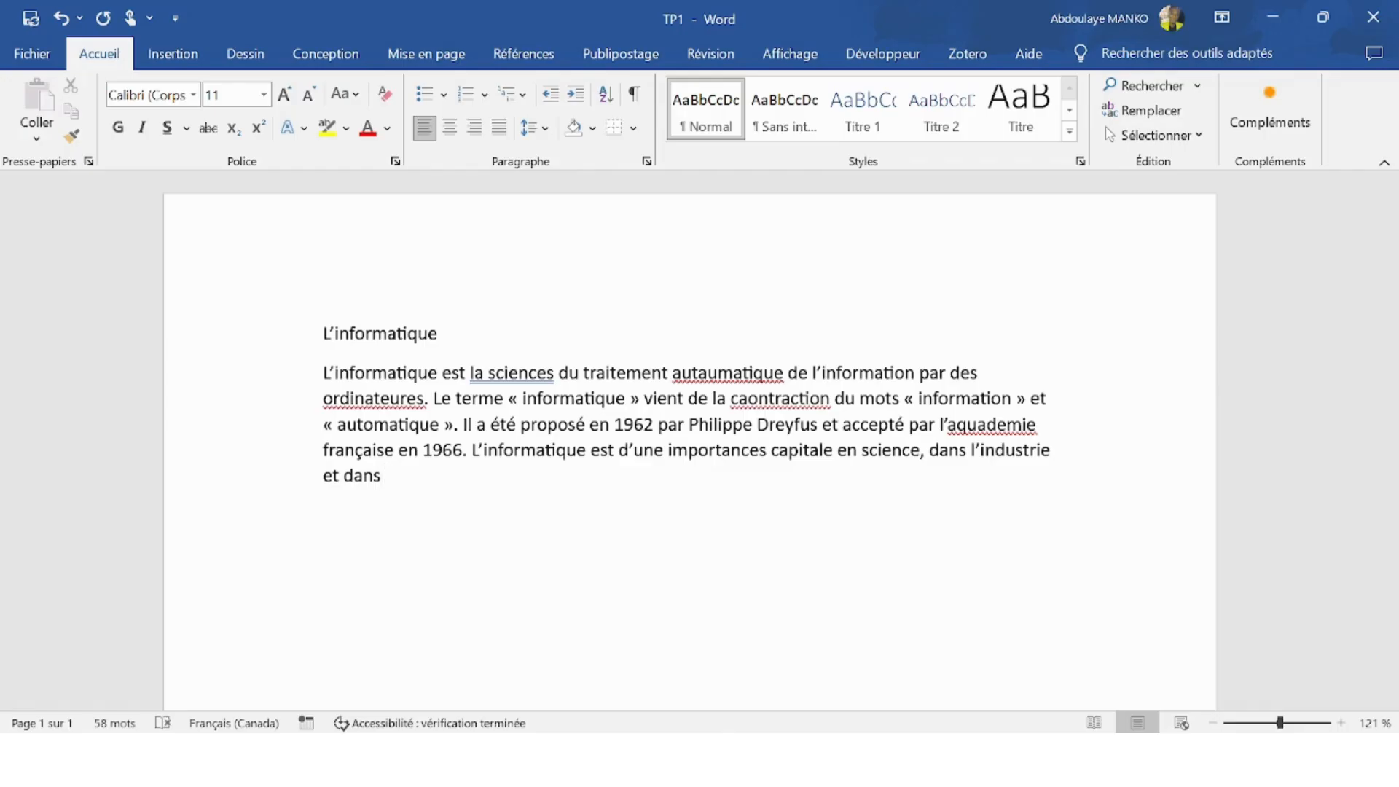
text( l')
text(a)
text(d)
text(menistr)
text(ation)
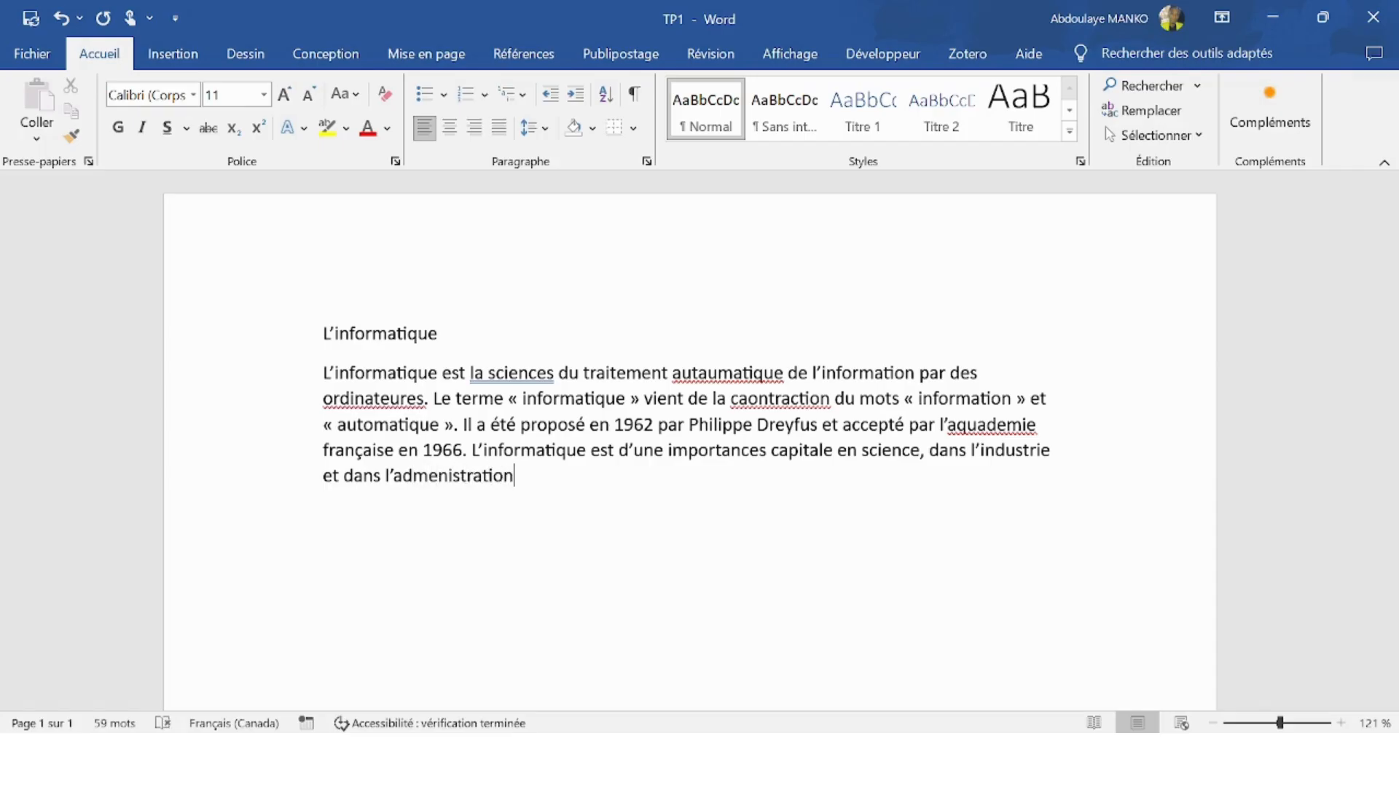
text(.)
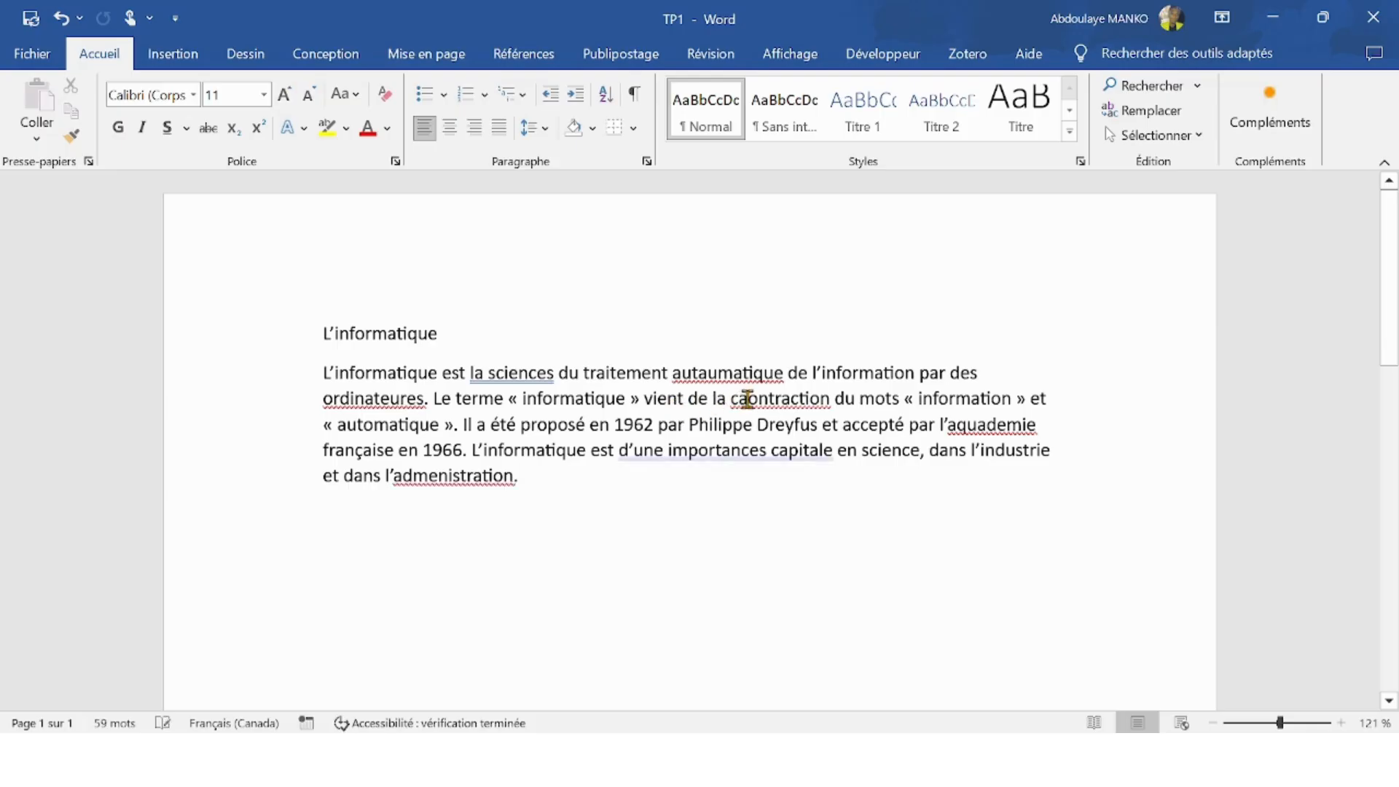
Step: Correct "caontraction" to "contraction" by deleting the extra letter, and save the document
click(748, 399)
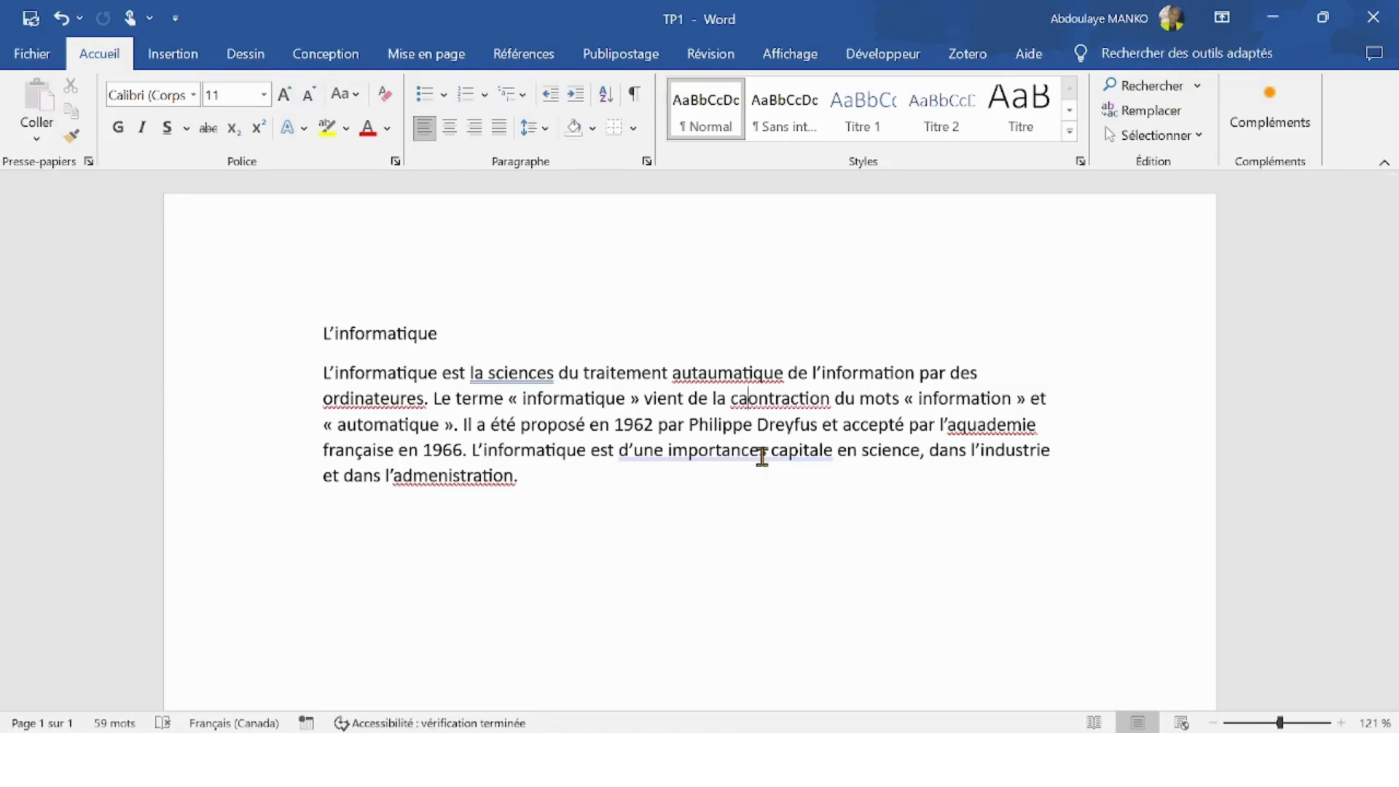
key(BackSpace)
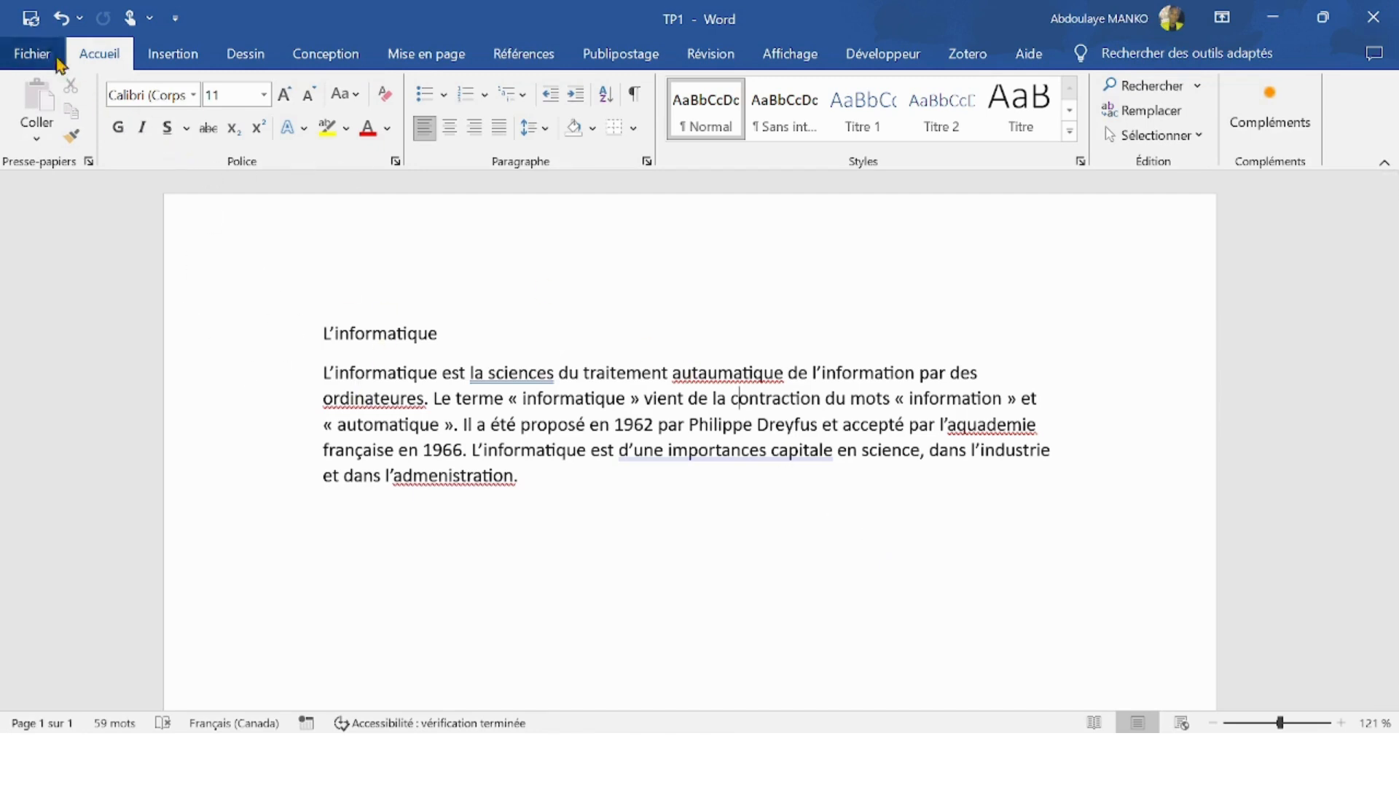
click(30, 20)
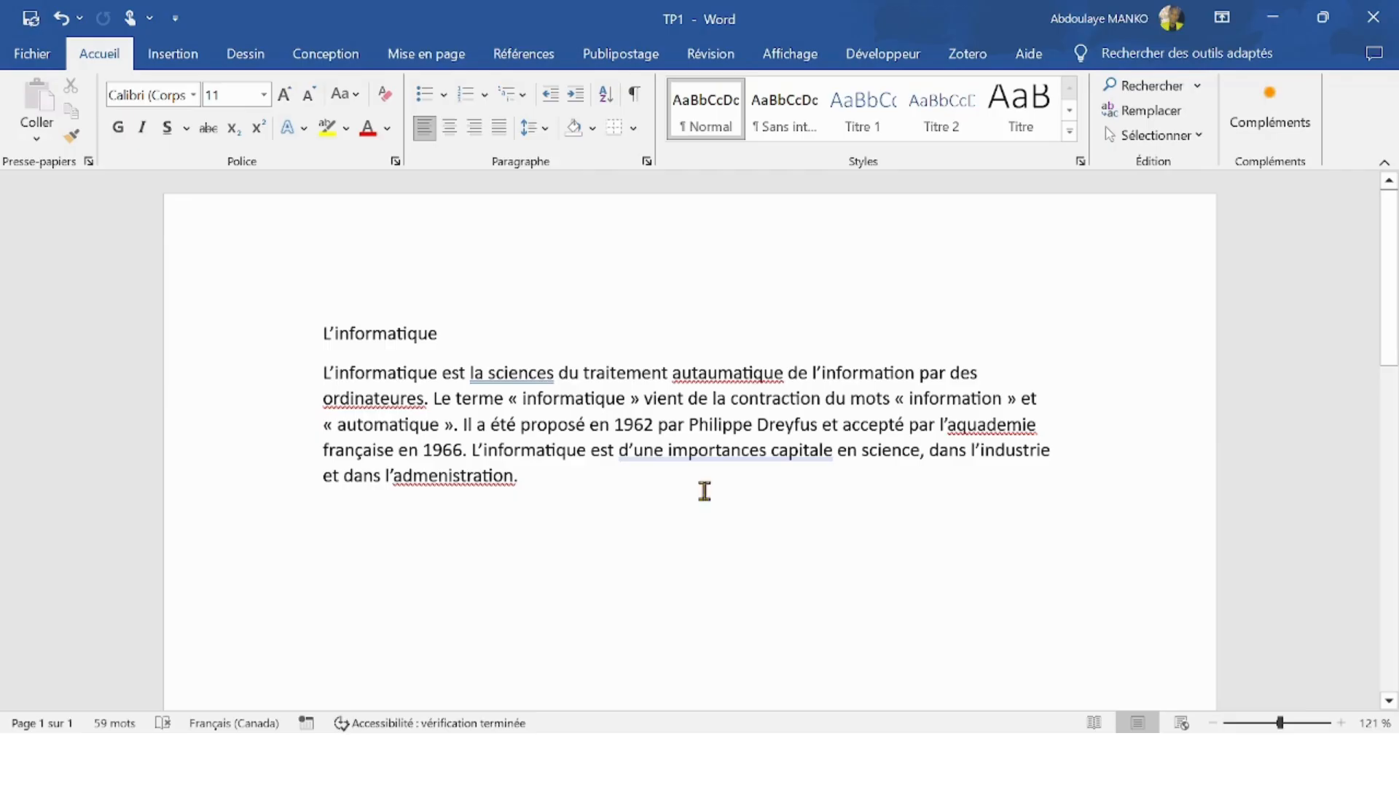
Step: Apply the suggested corrections "la science" and "automatique" to the flagged mistakes in the first sentence
click(411, 474)
right_click(511, 379)
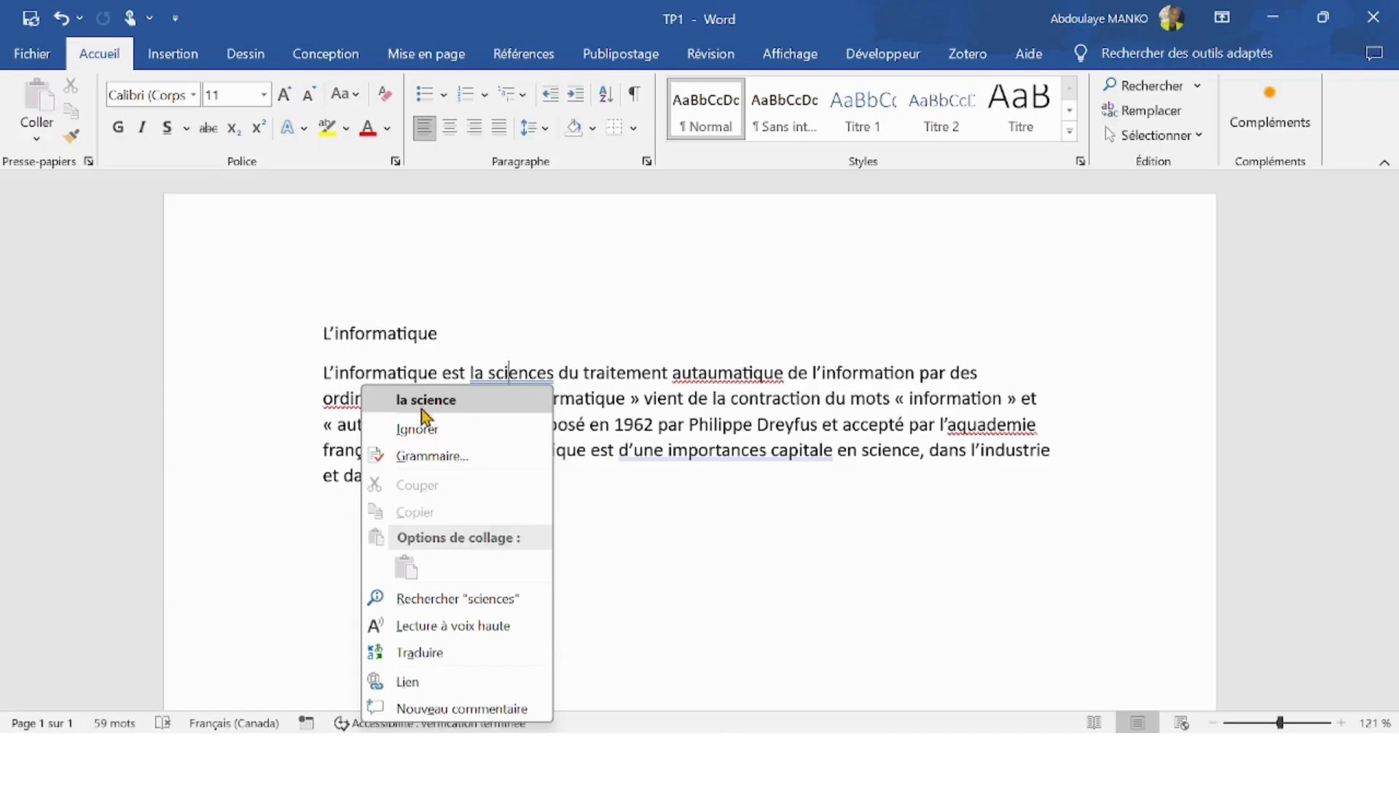
click(460, 404)
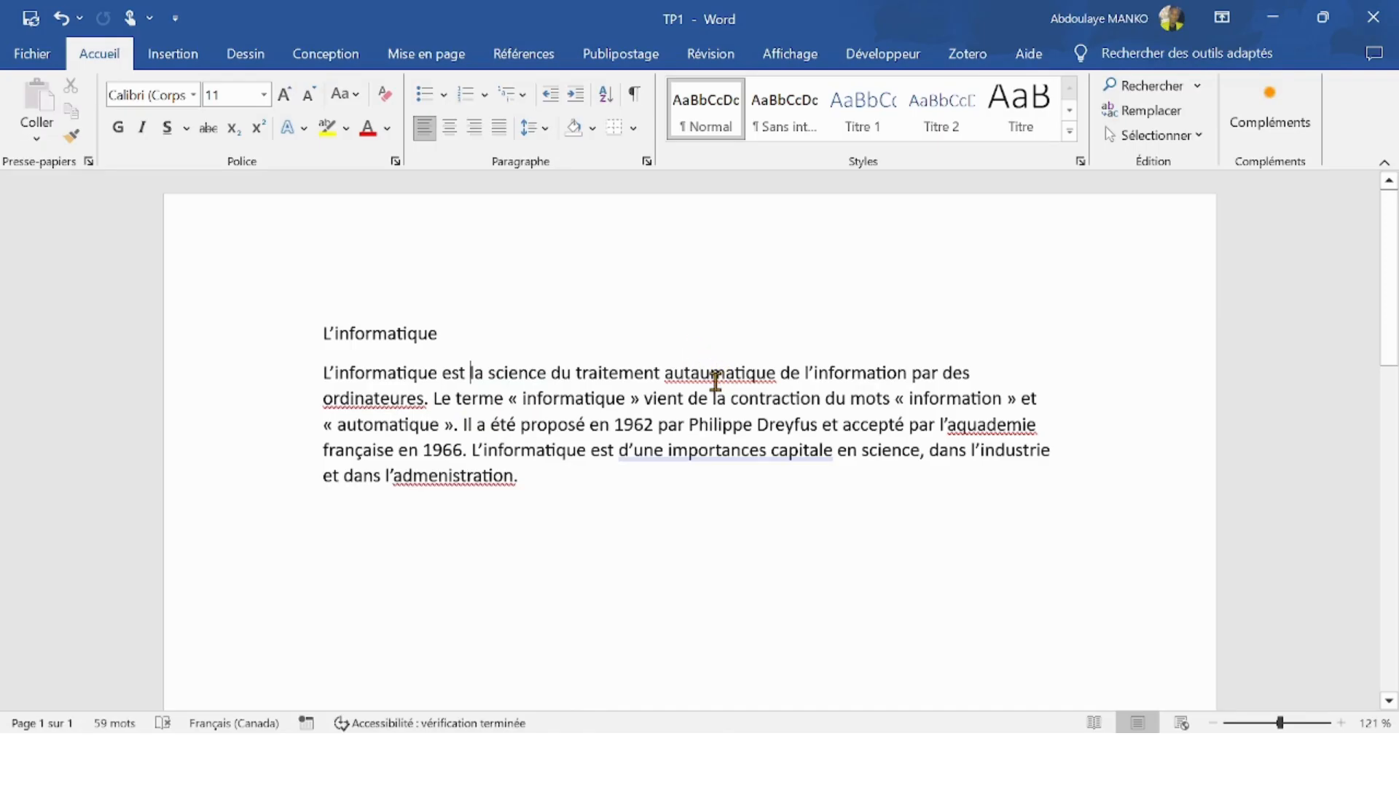
right_click(715, 381)
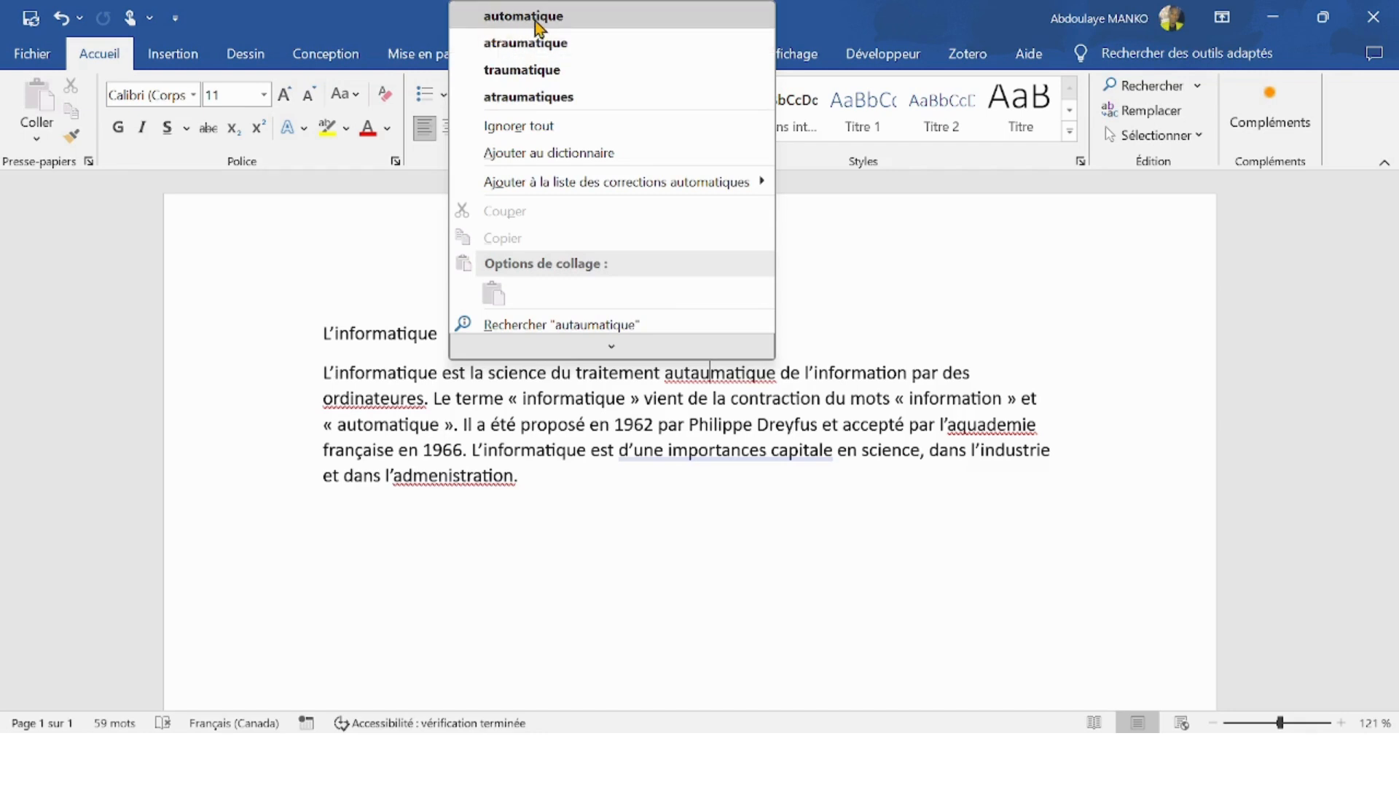
click(563, 22)
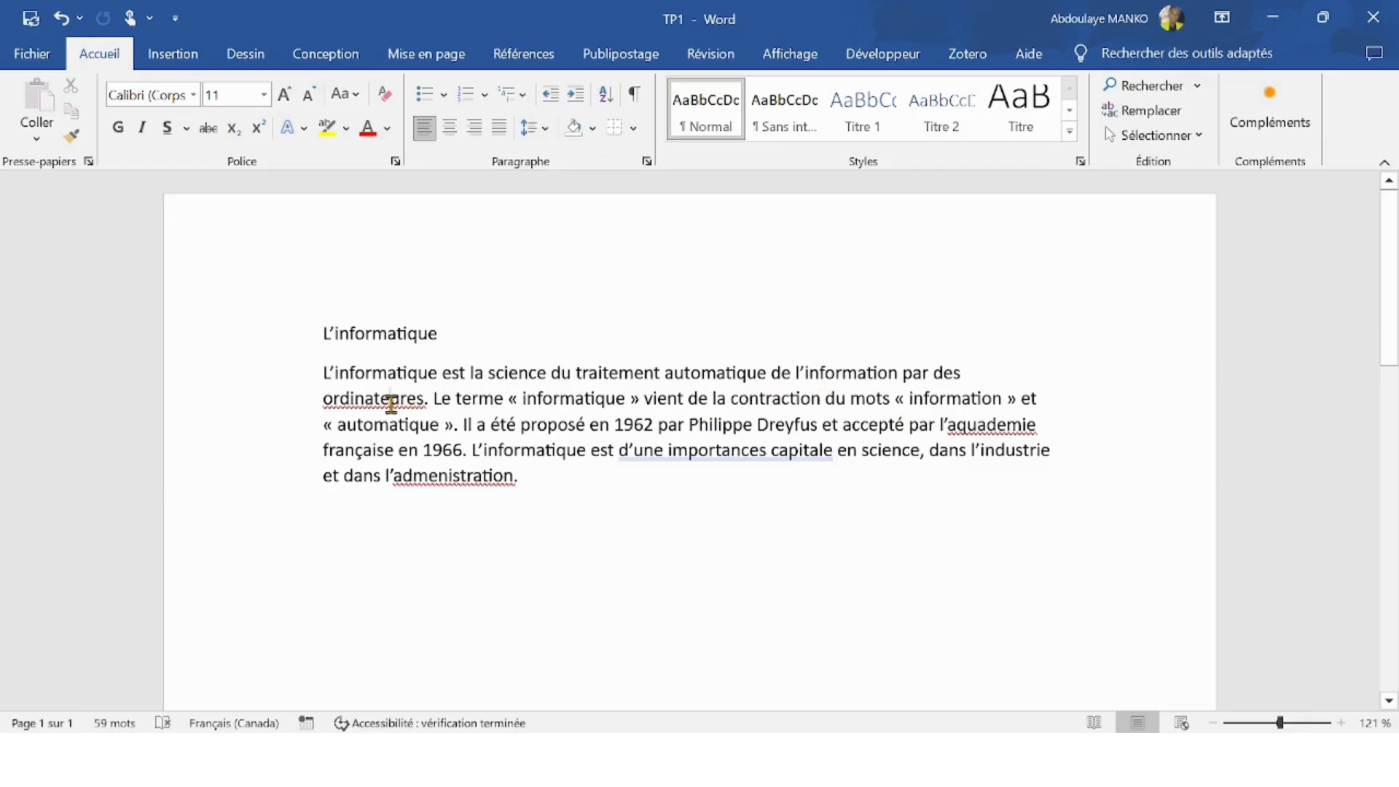
Step: Replace "ordinateures" with the suggestion "ordinateurs" and "aquademie" with "académie"
right_click(391, 402)
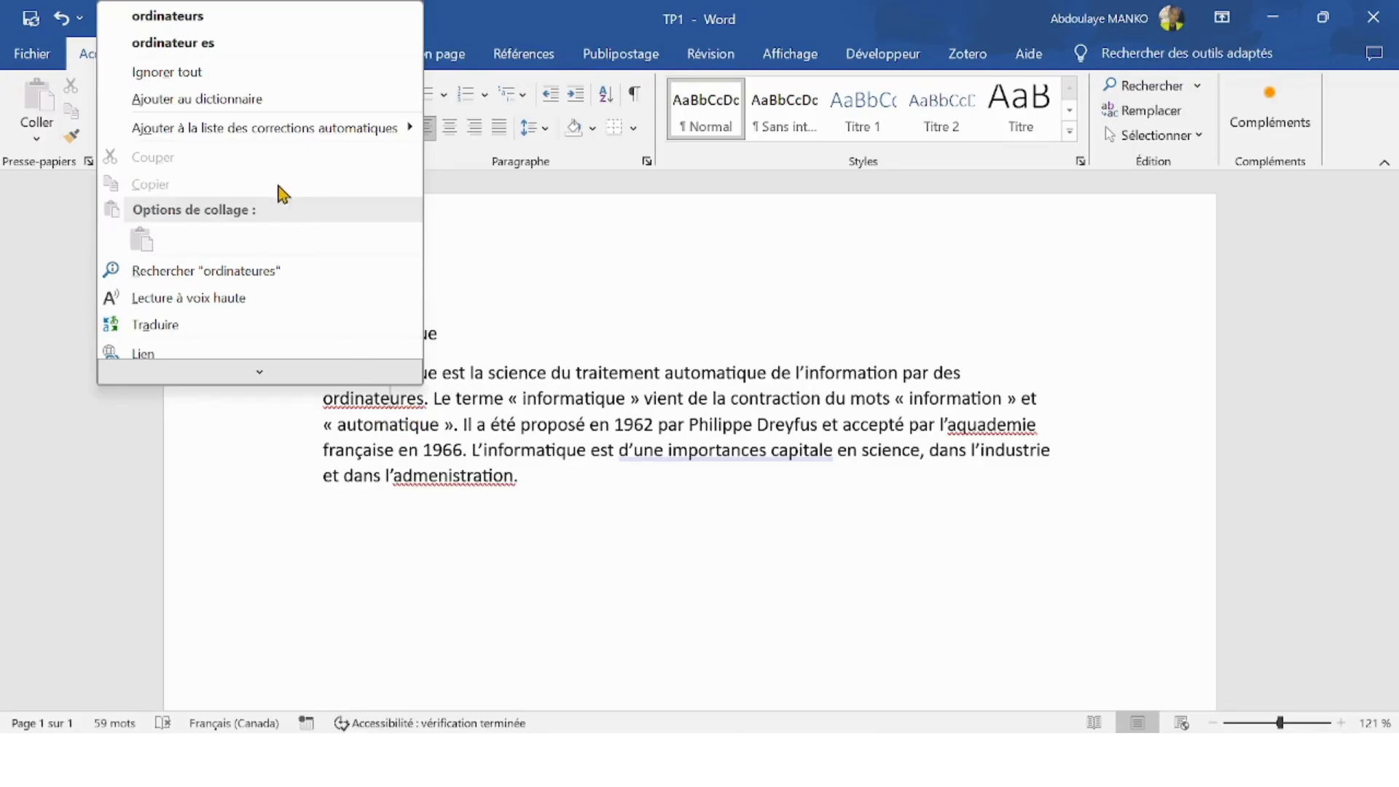
click(218, 22)
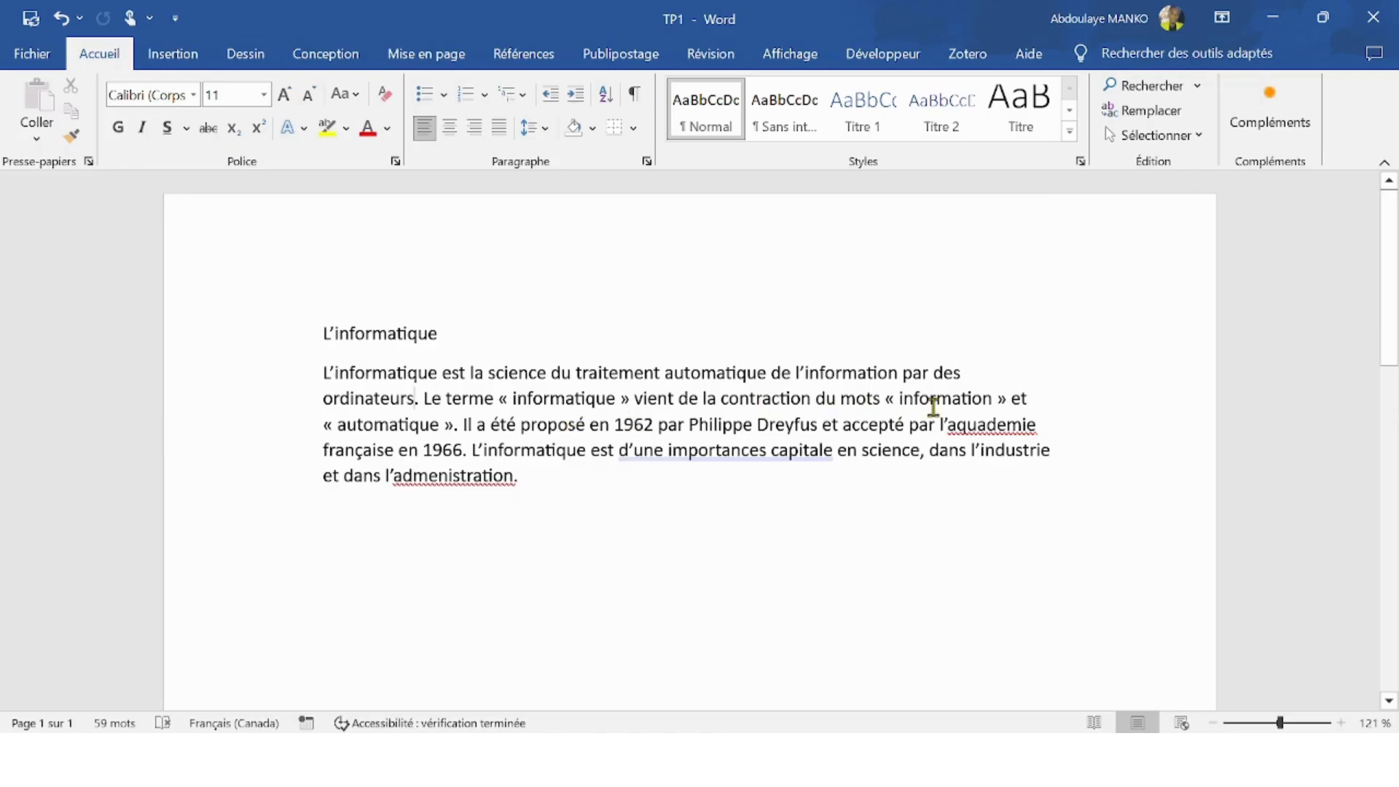
right_click(1007, 432)
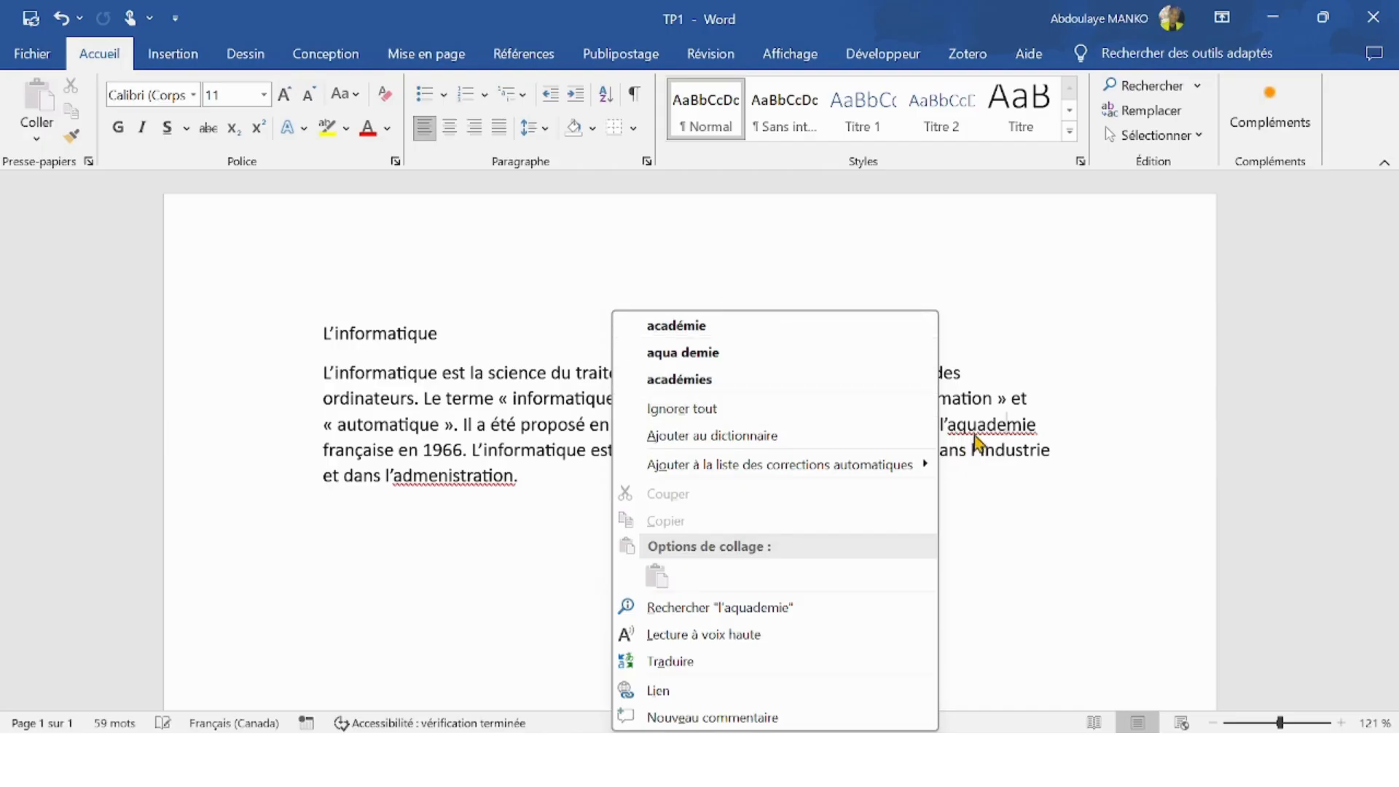
click(695, 325)
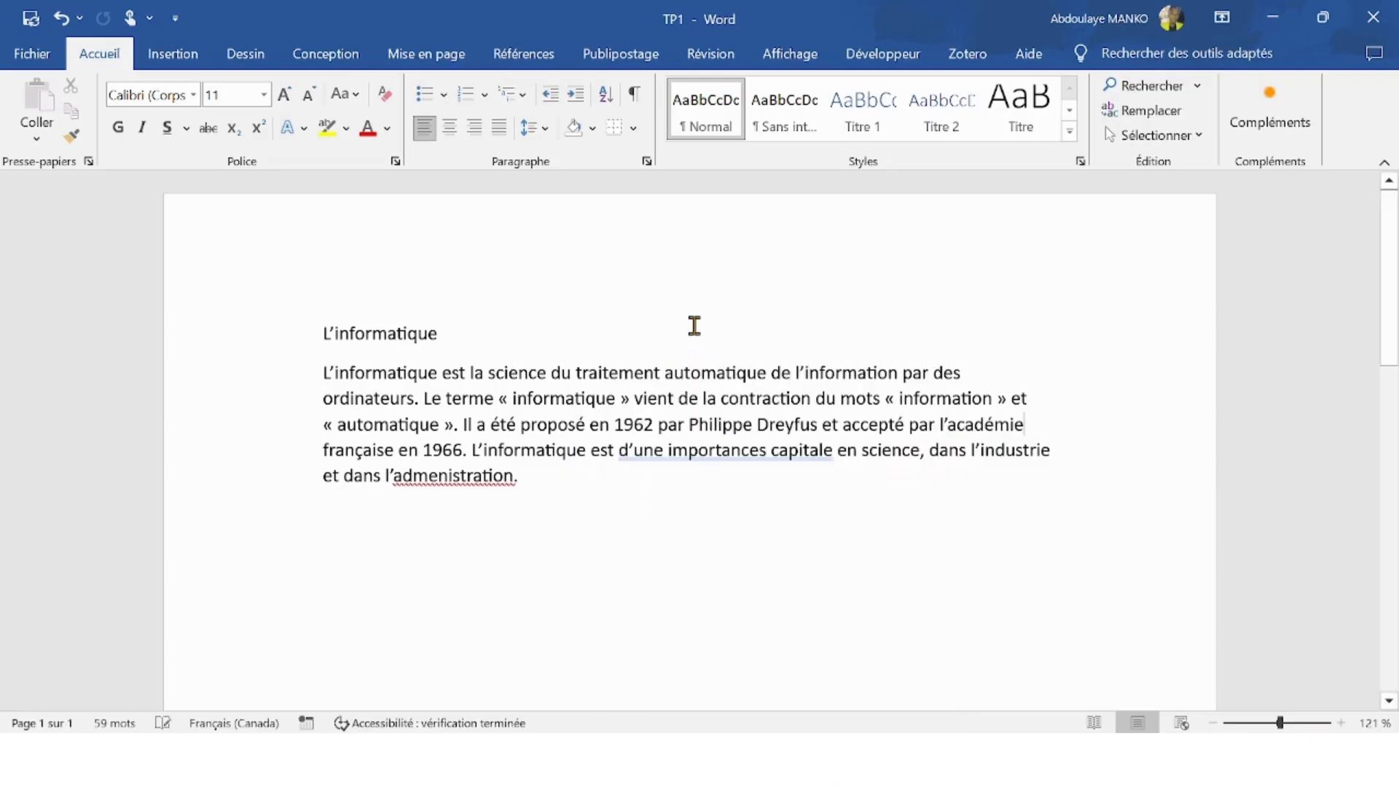
Step: Apply the suggested corrections "d'une importance capitale" and "administration" to the flagged mistakes in the last sentence
right_click(684, 456)
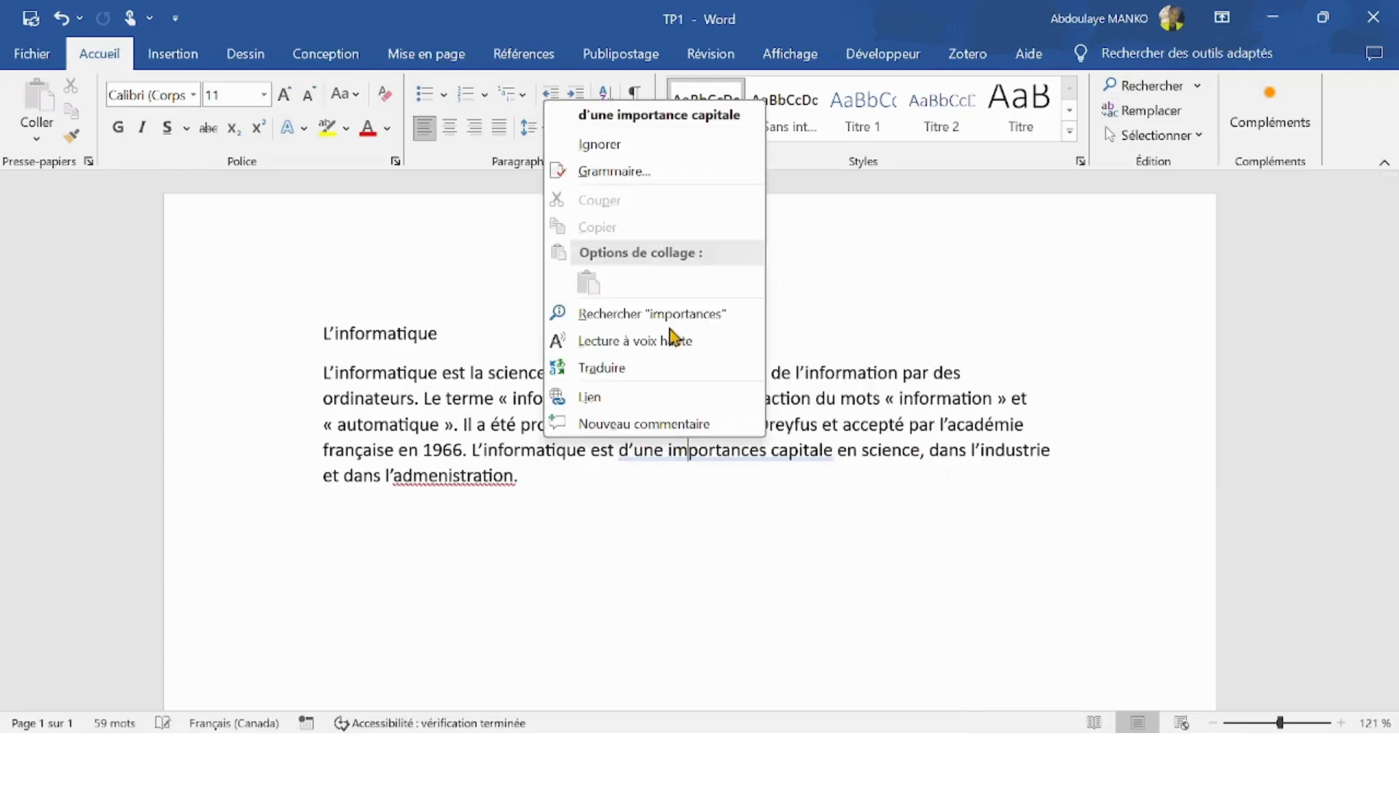
click(640, 118)
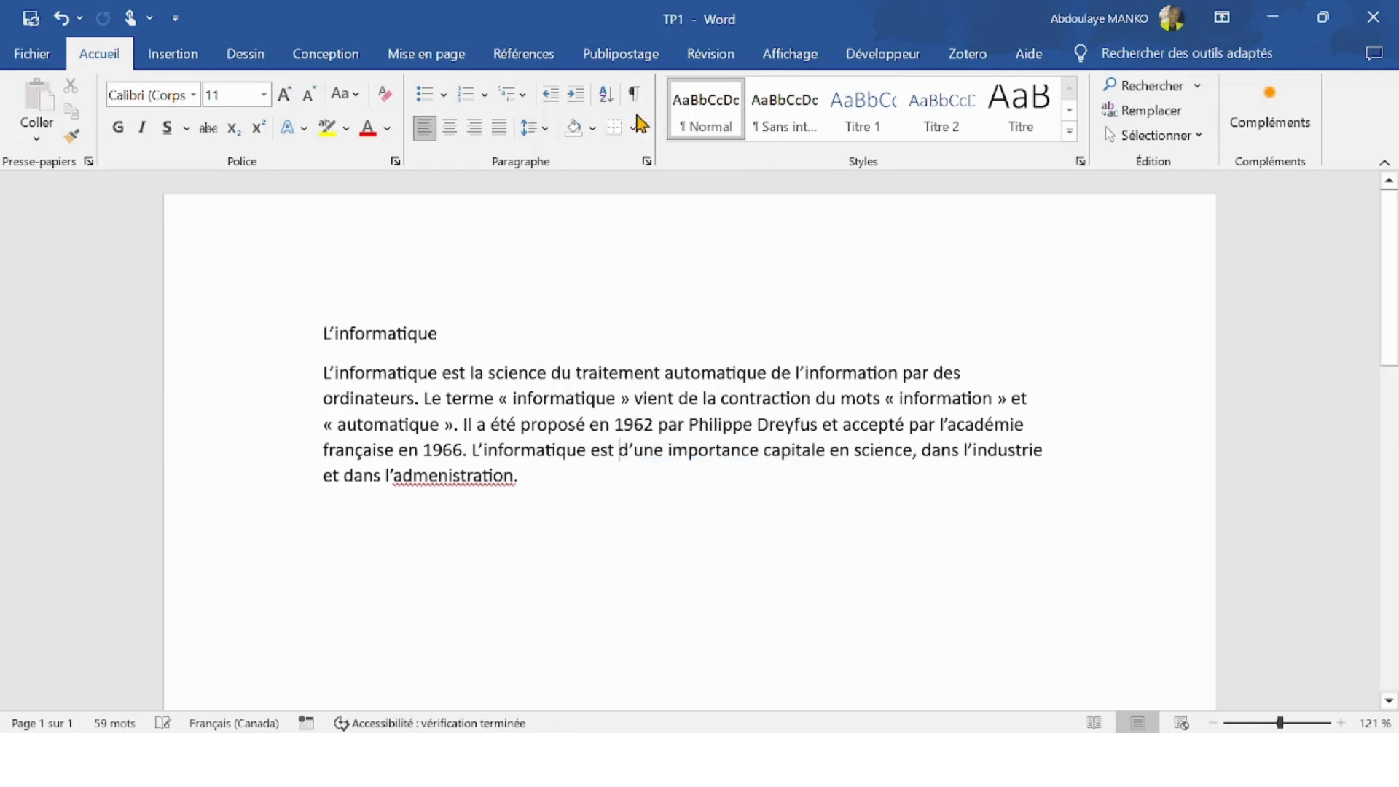
right_click(435, 479)
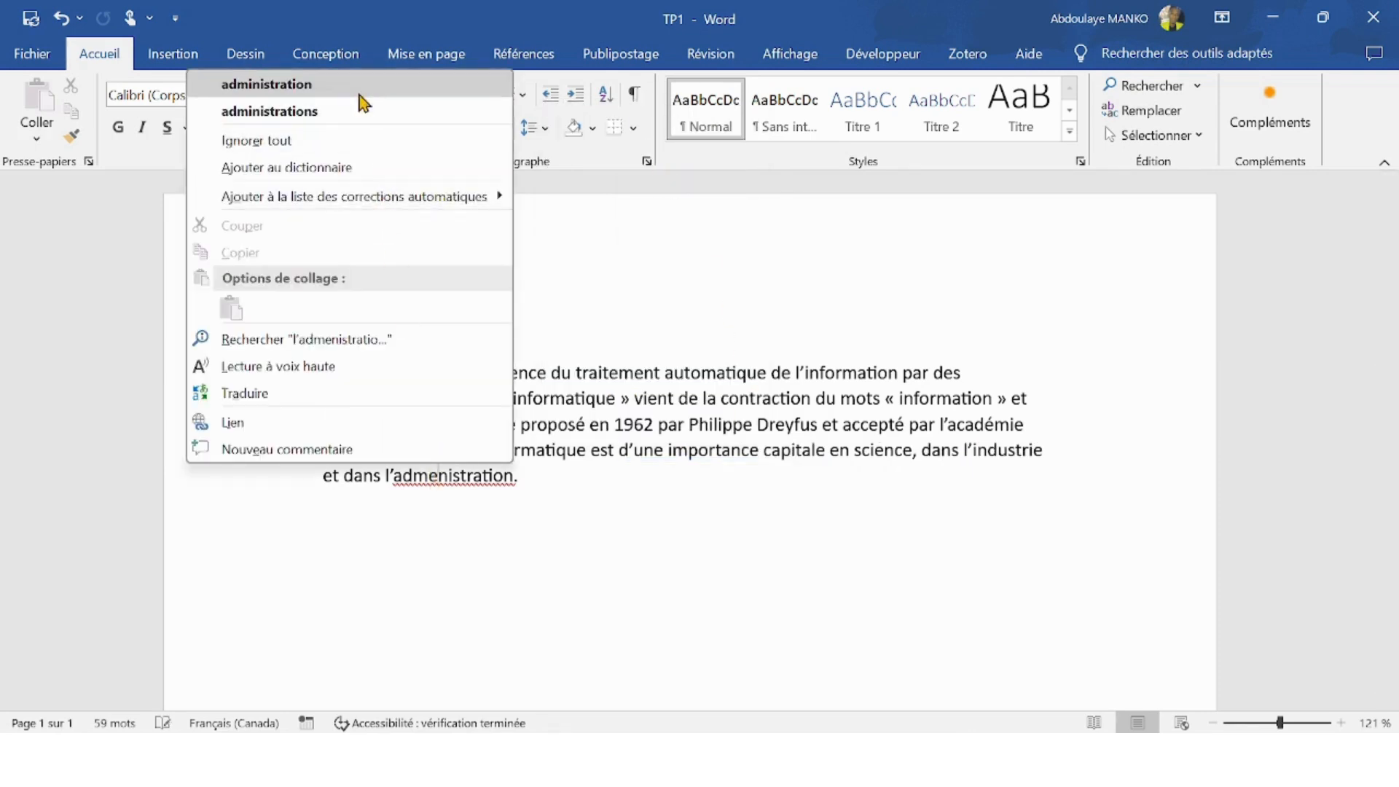
click(356, 86)
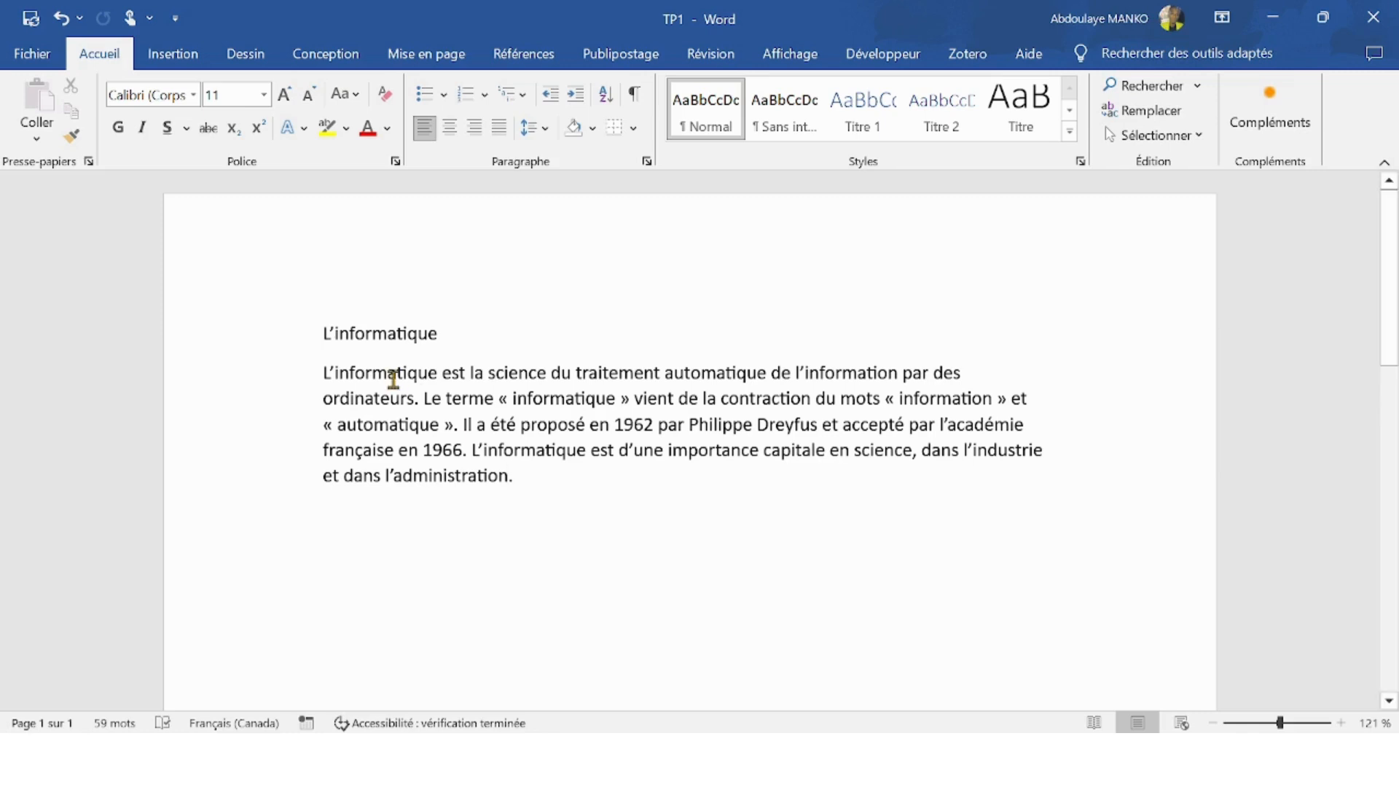
Step: Practise different ways of selecting the title line "L'informatique", clearing the selection between attempts
triple_click(381, 332)
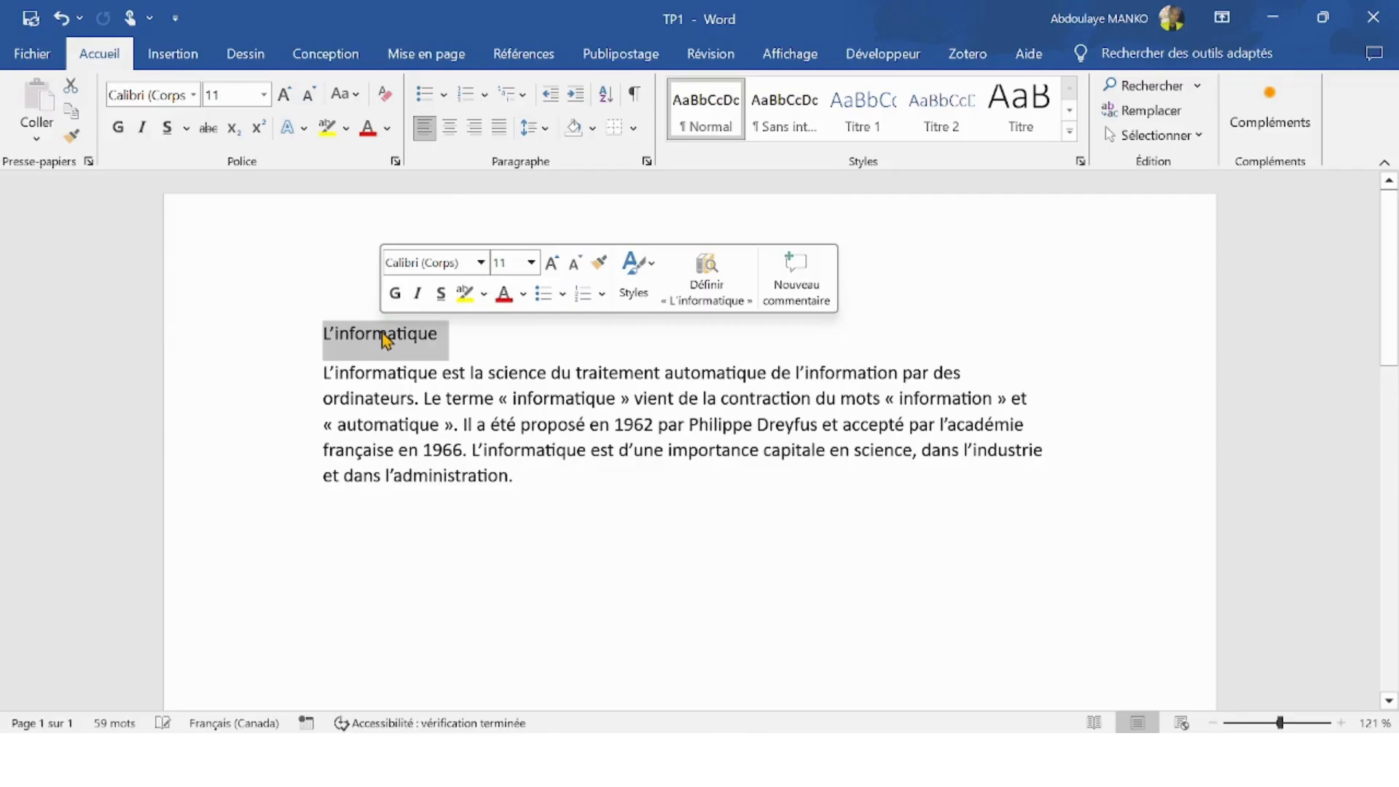
click(465, 515)
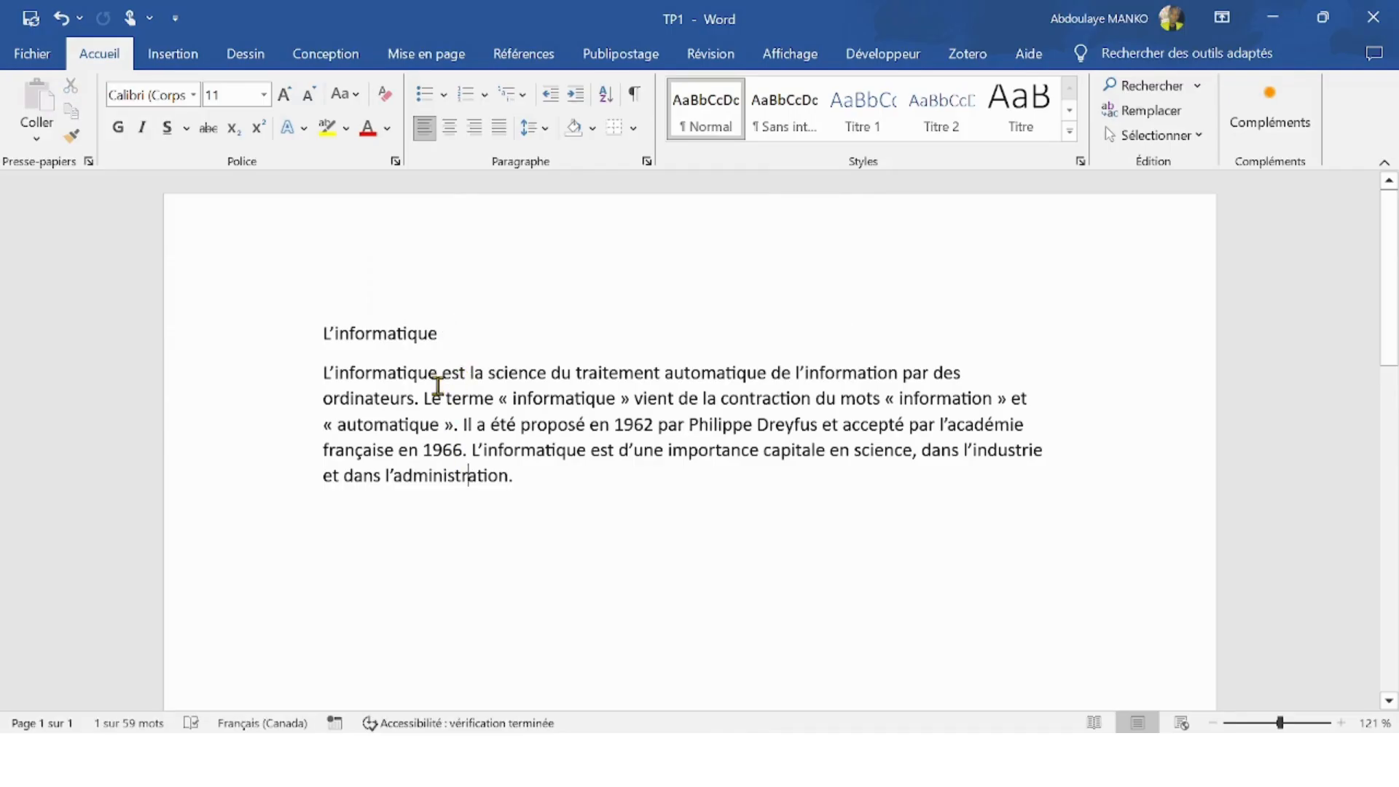
triple_click(398, 332)
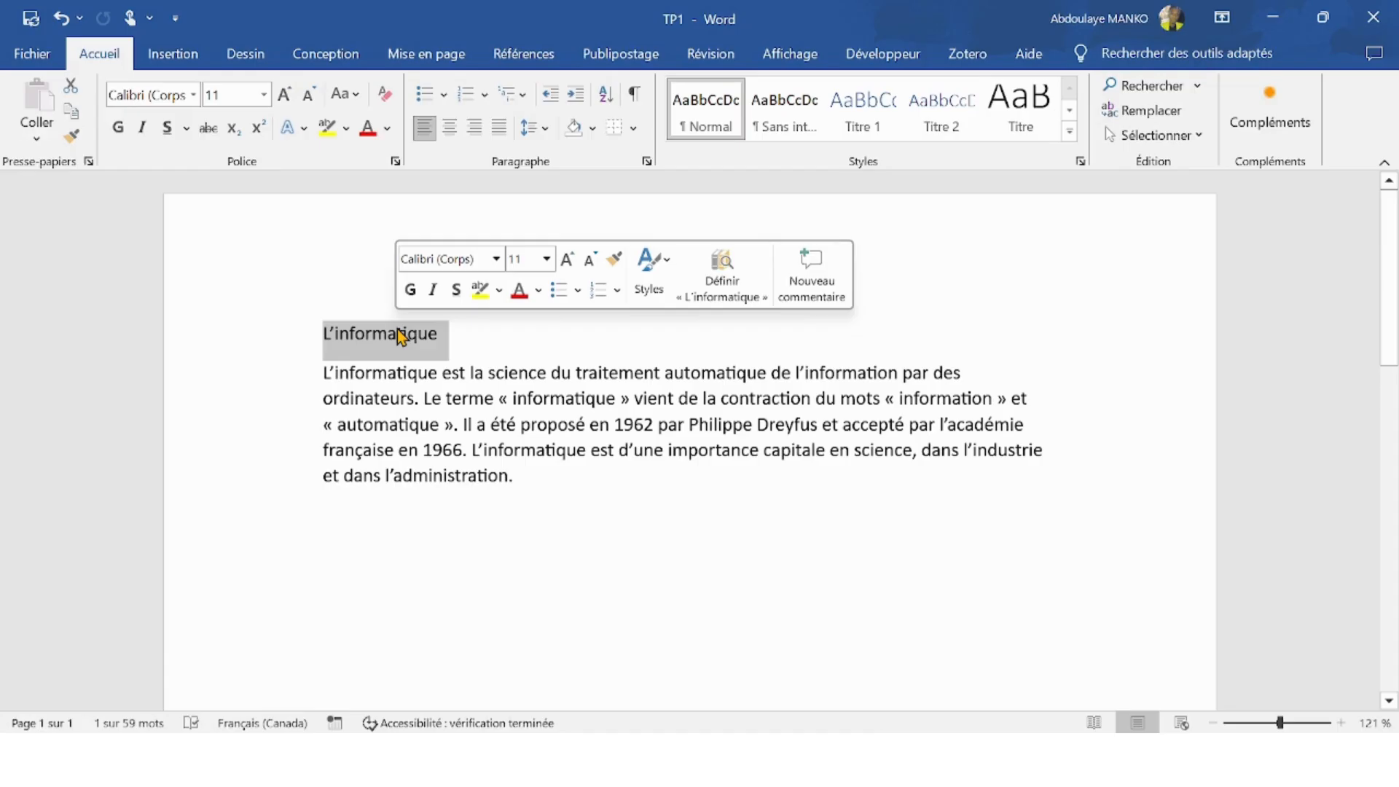
click(295, 322)
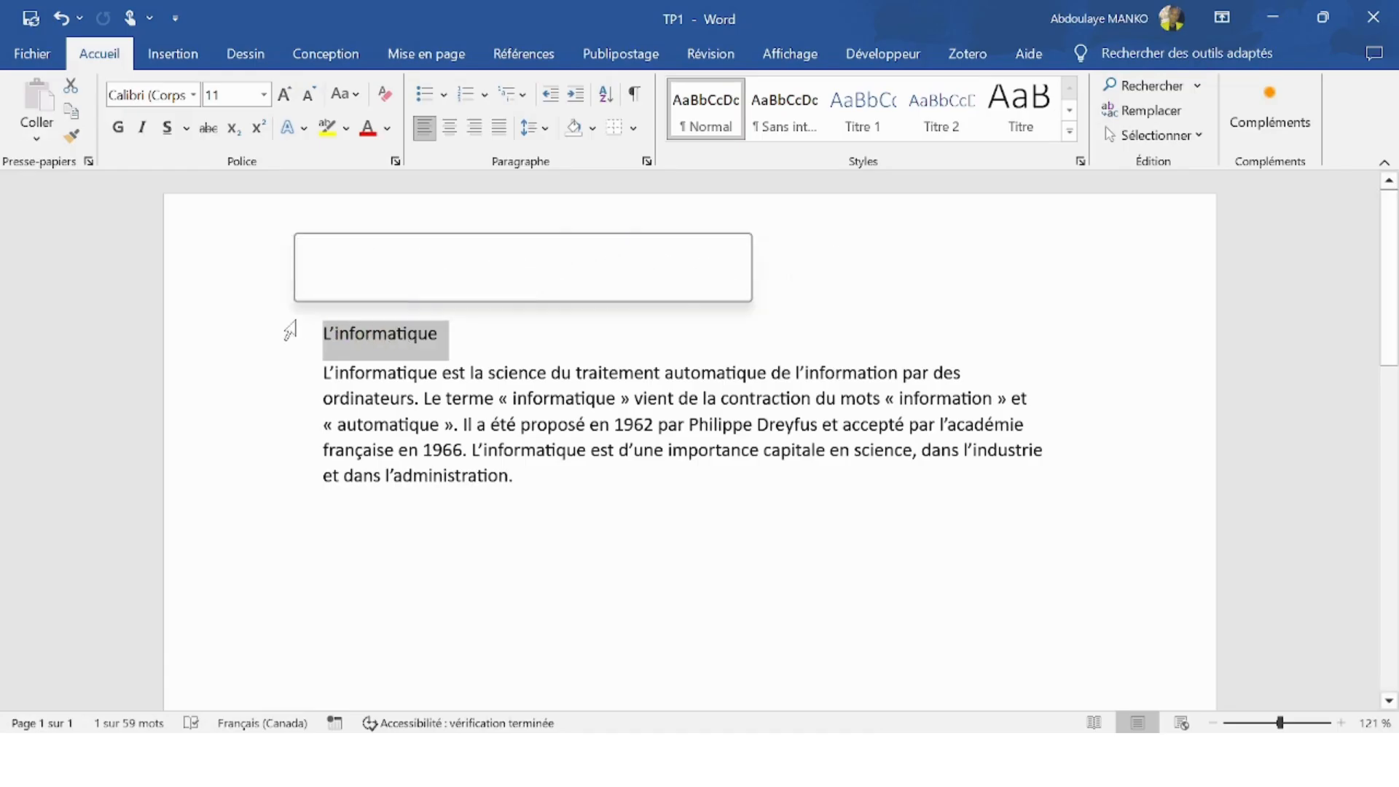
click(321, 333)
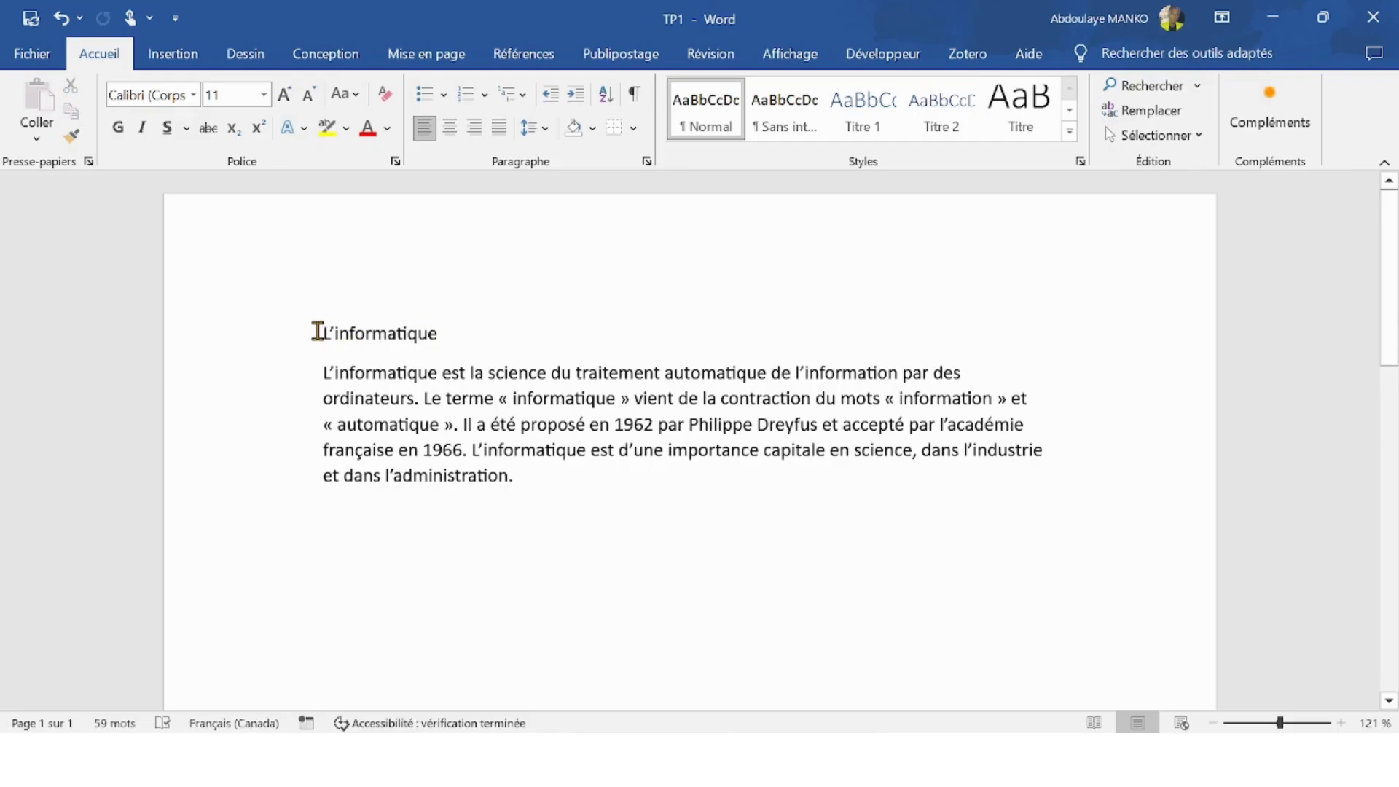
drag(318, 332, 459, 336)
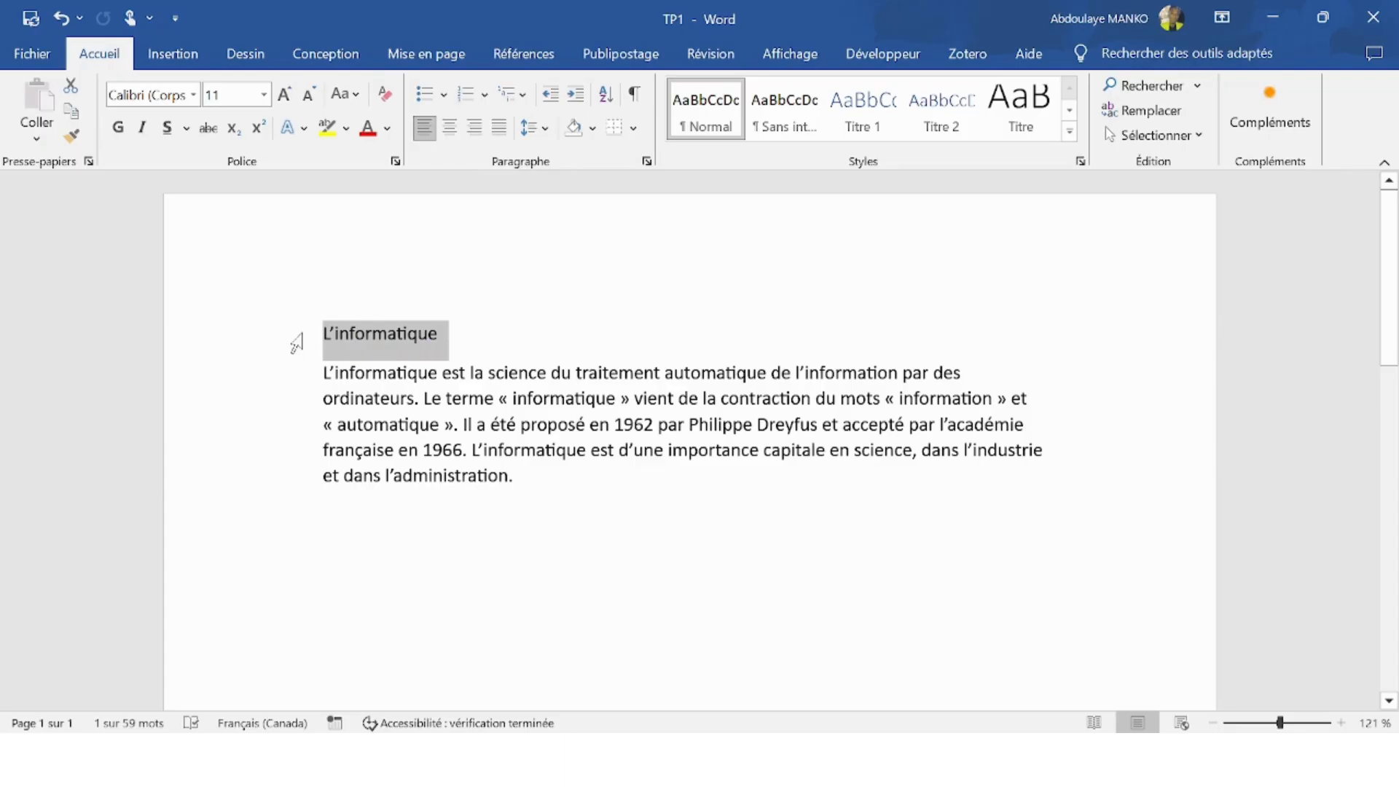
click(297, 339)
click(297, 338)
click(390, 344)
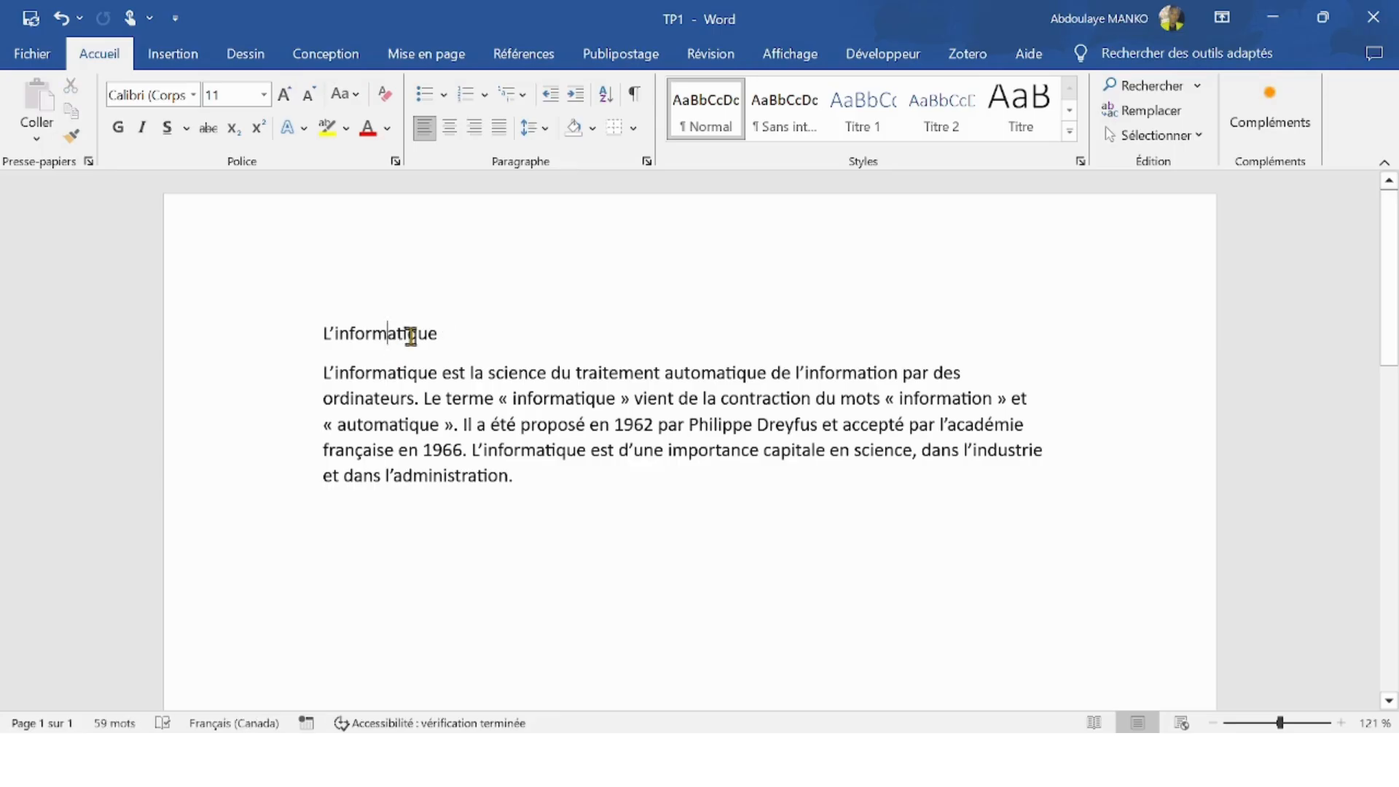
Step: Select the title "L'informatique" and set its font to Arial
double_click(410, 337)
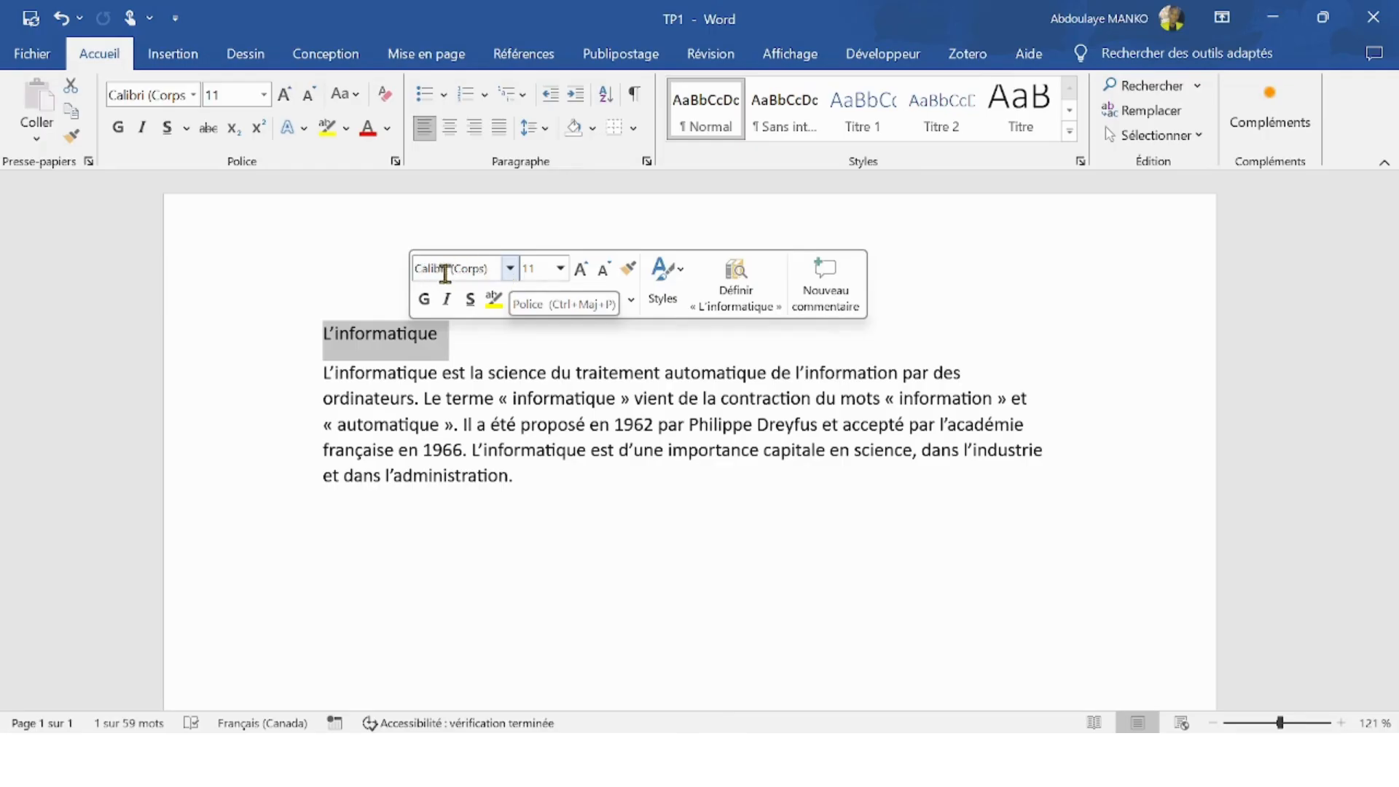
click(514, 273)
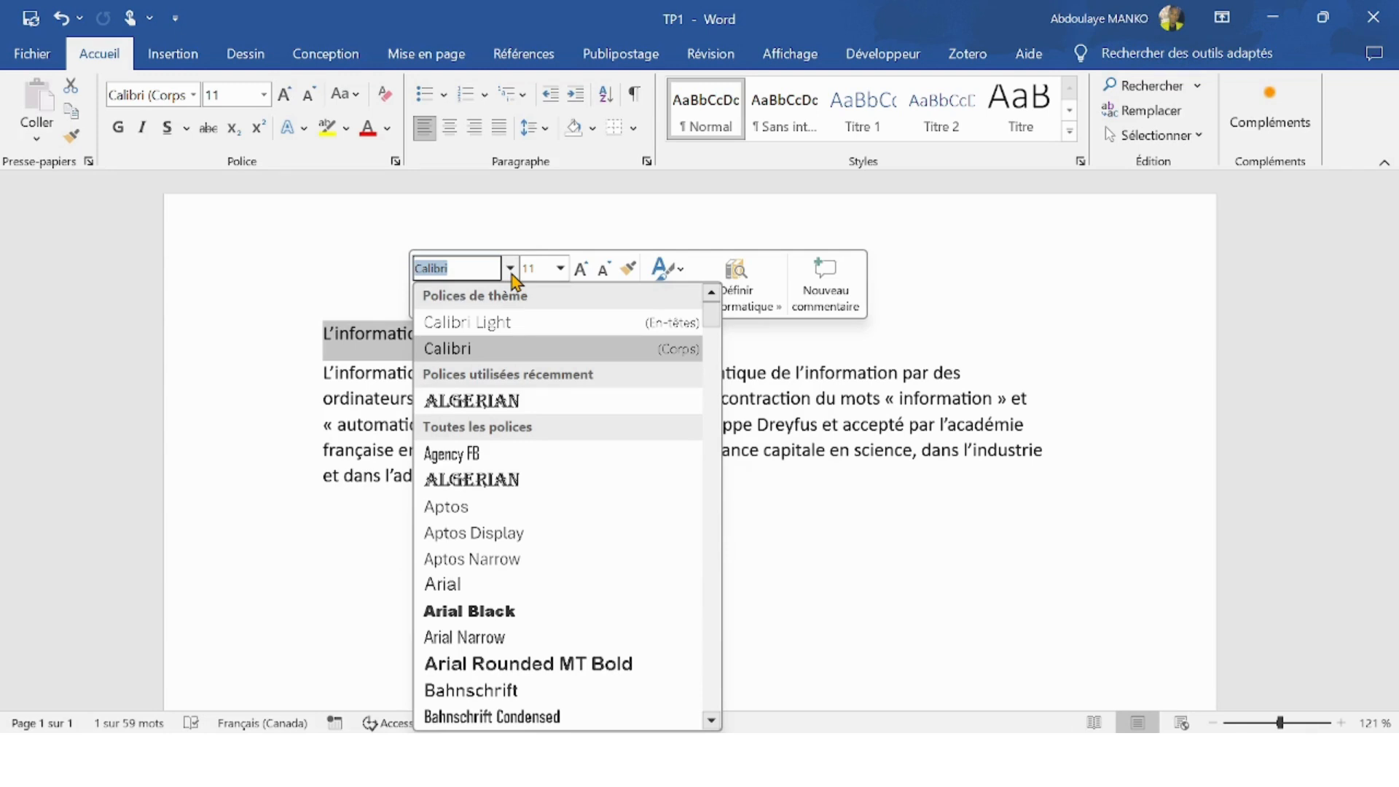
text(ar)
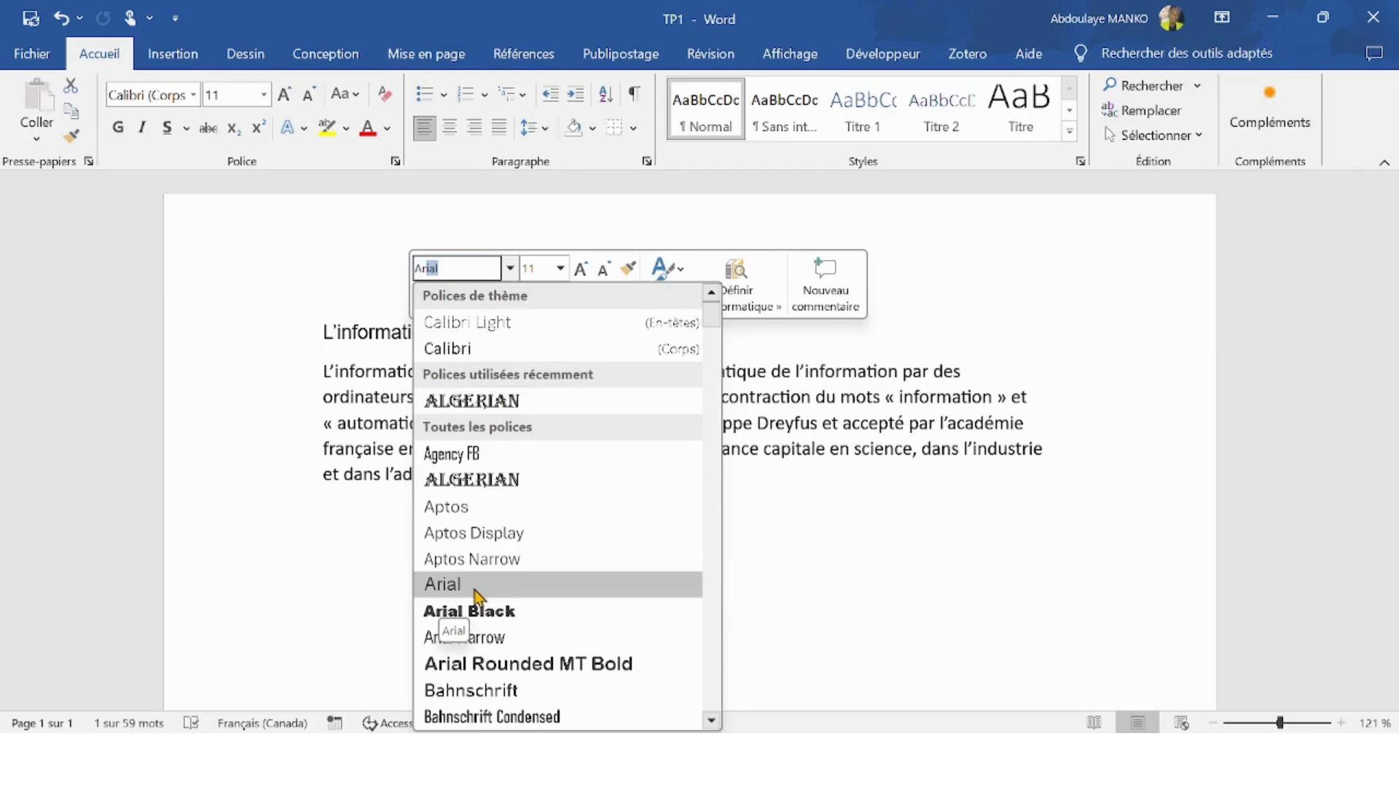
click(474, 587)
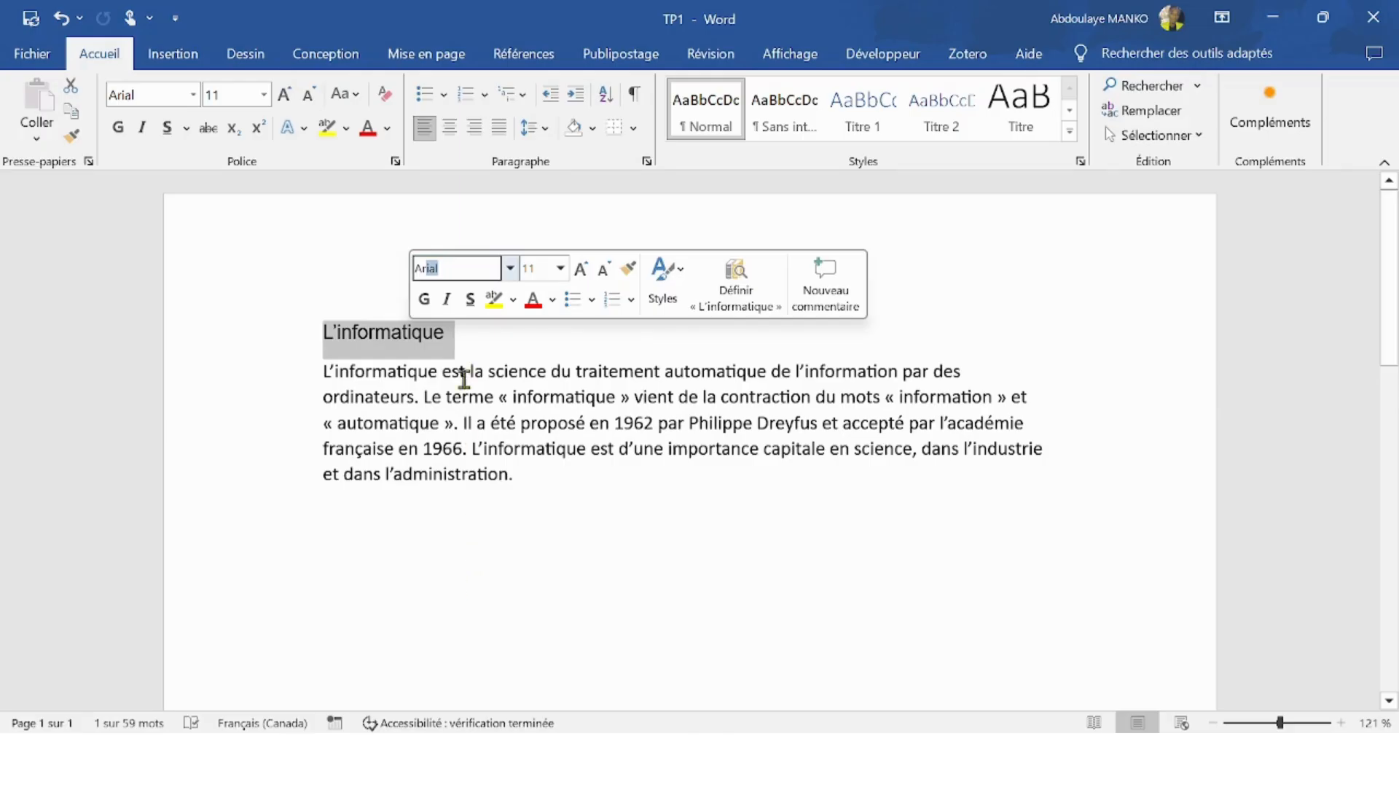
click(460, 270)
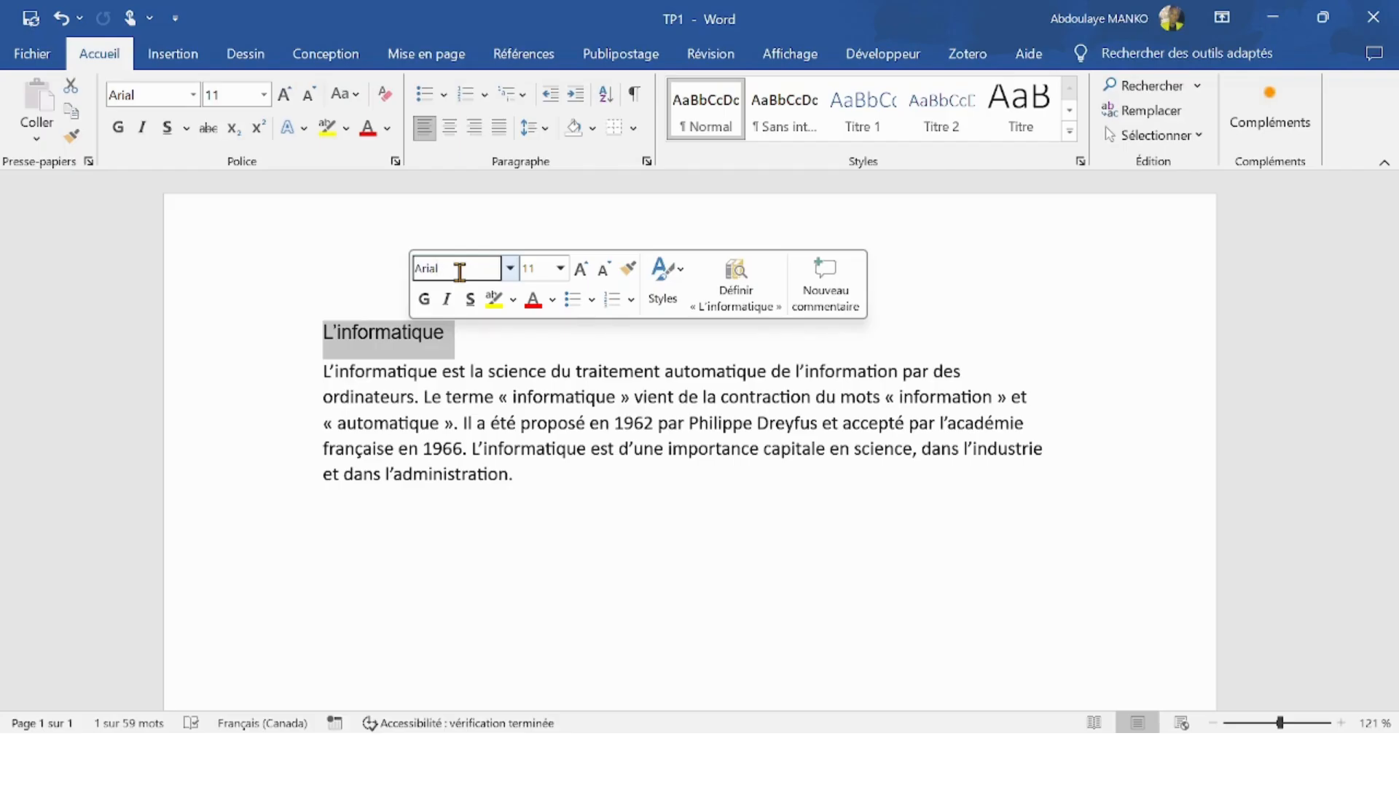
Step: Set the selected title "L'informatique" to size 16 and make it bold and italic
click(561, 269)
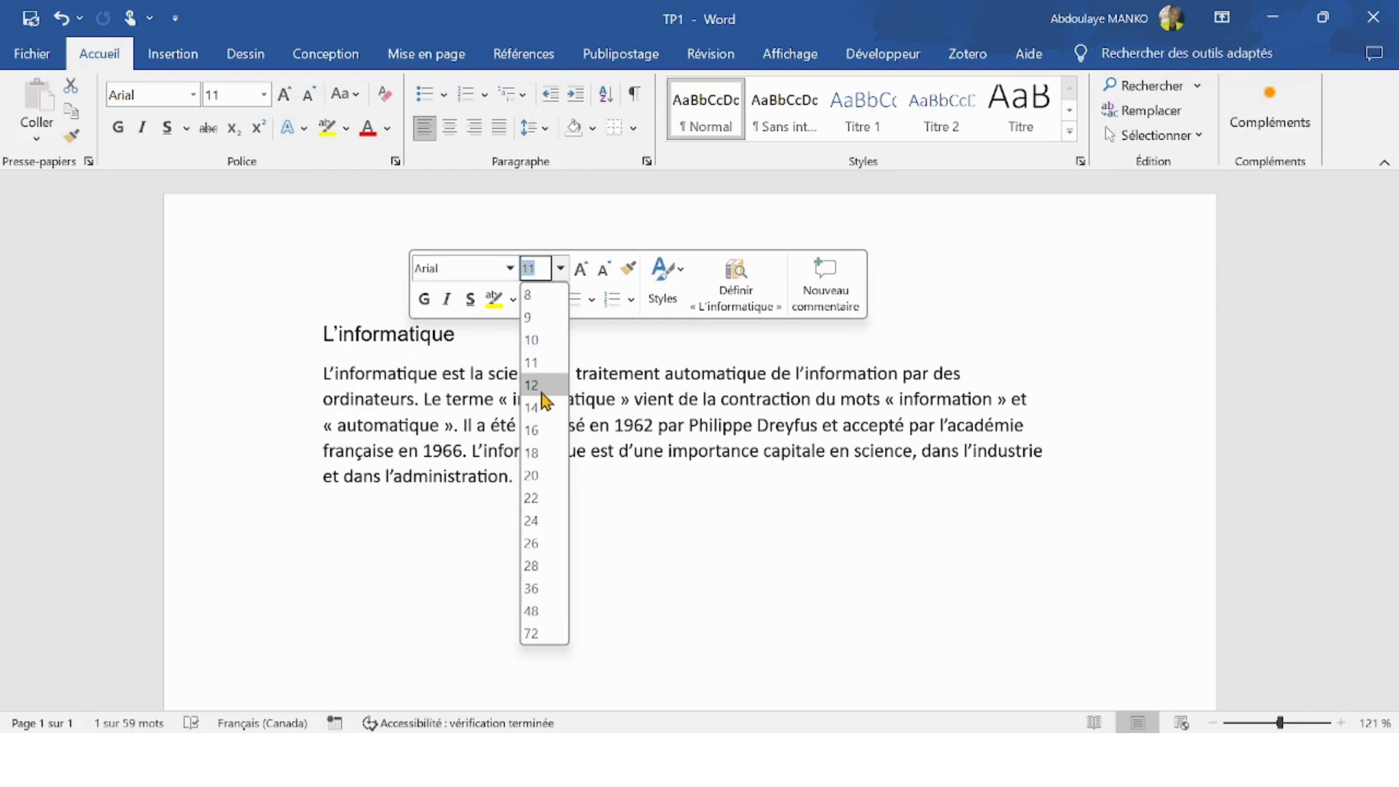
click(545, 433)
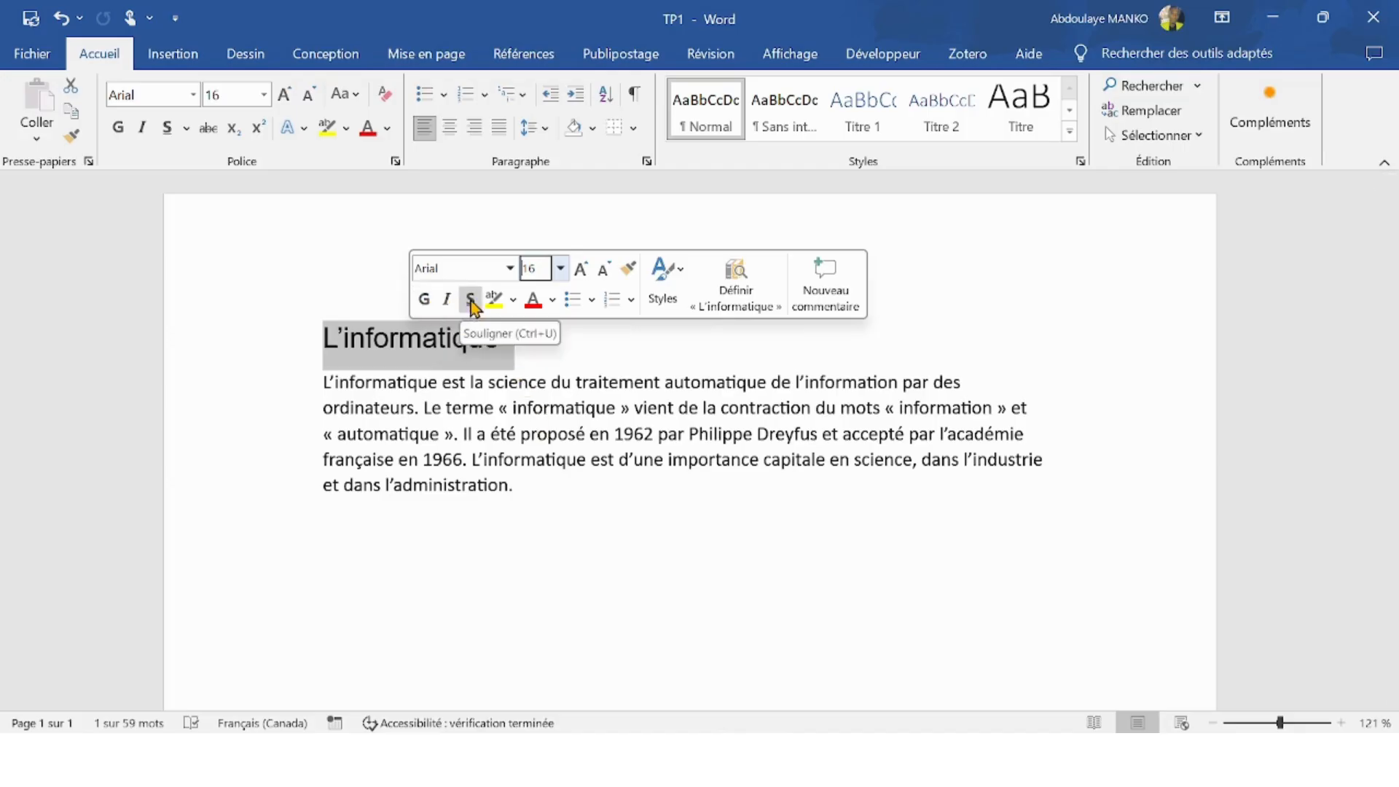
click(424, 301)
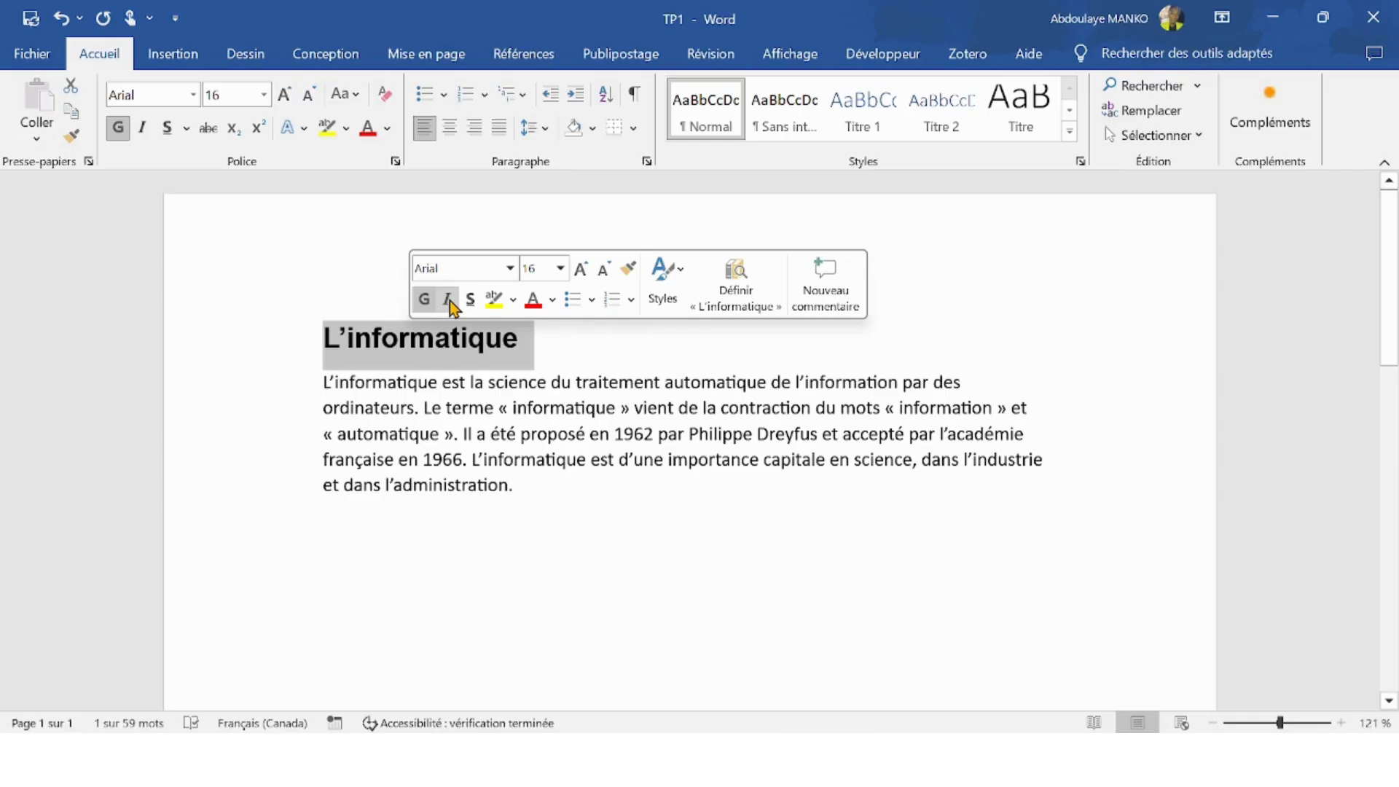
click(449, 300)
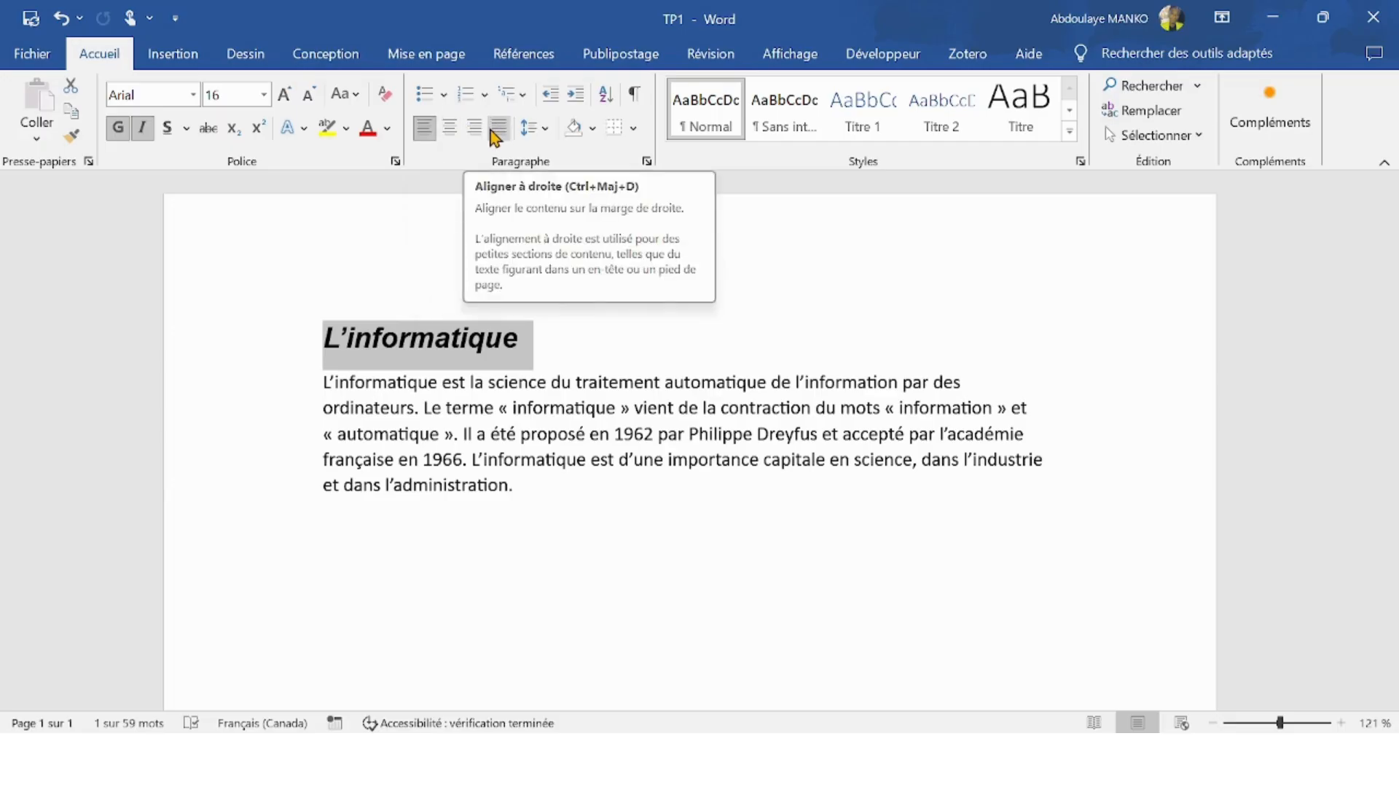
Step: Centre the title "L'informatique" on the page and save the document
click(450, 130)
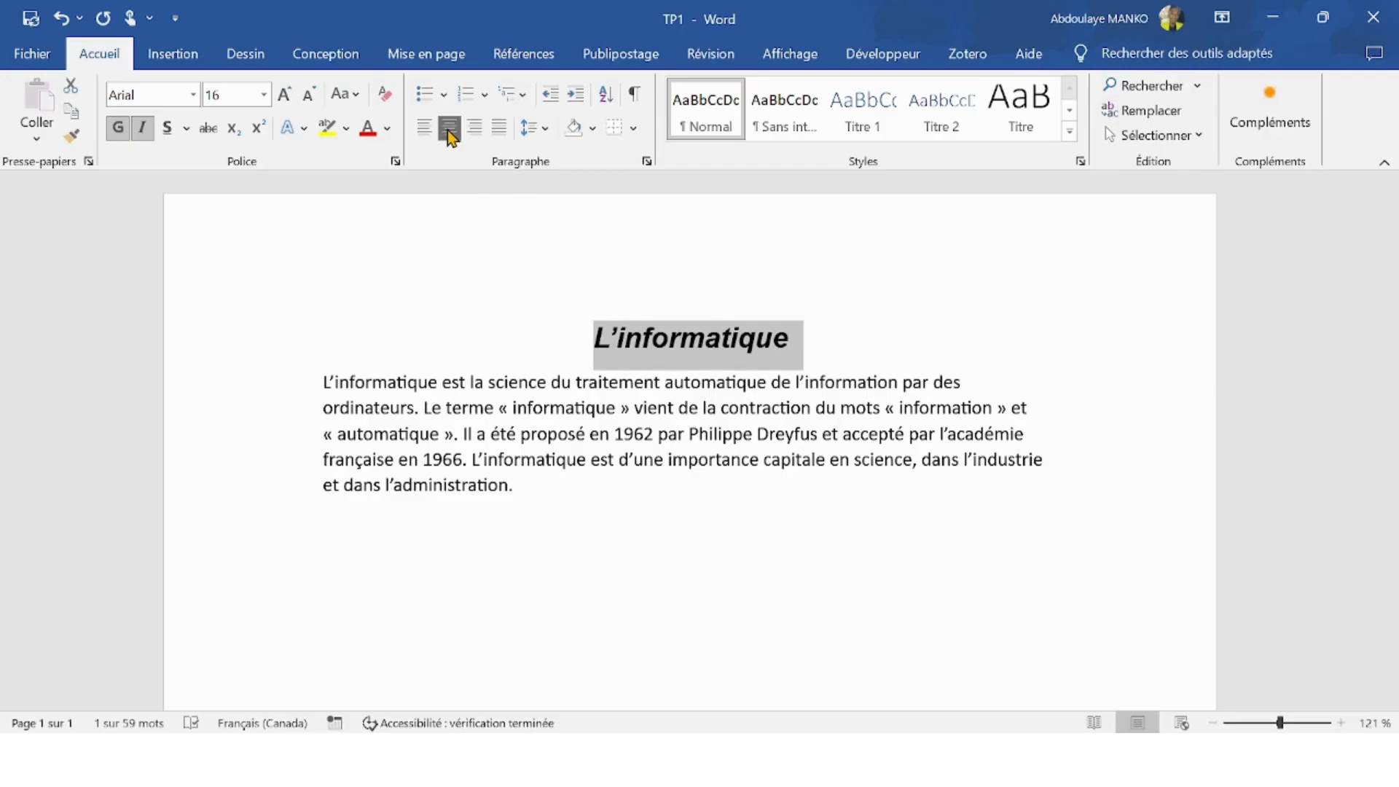
click(452, 131)
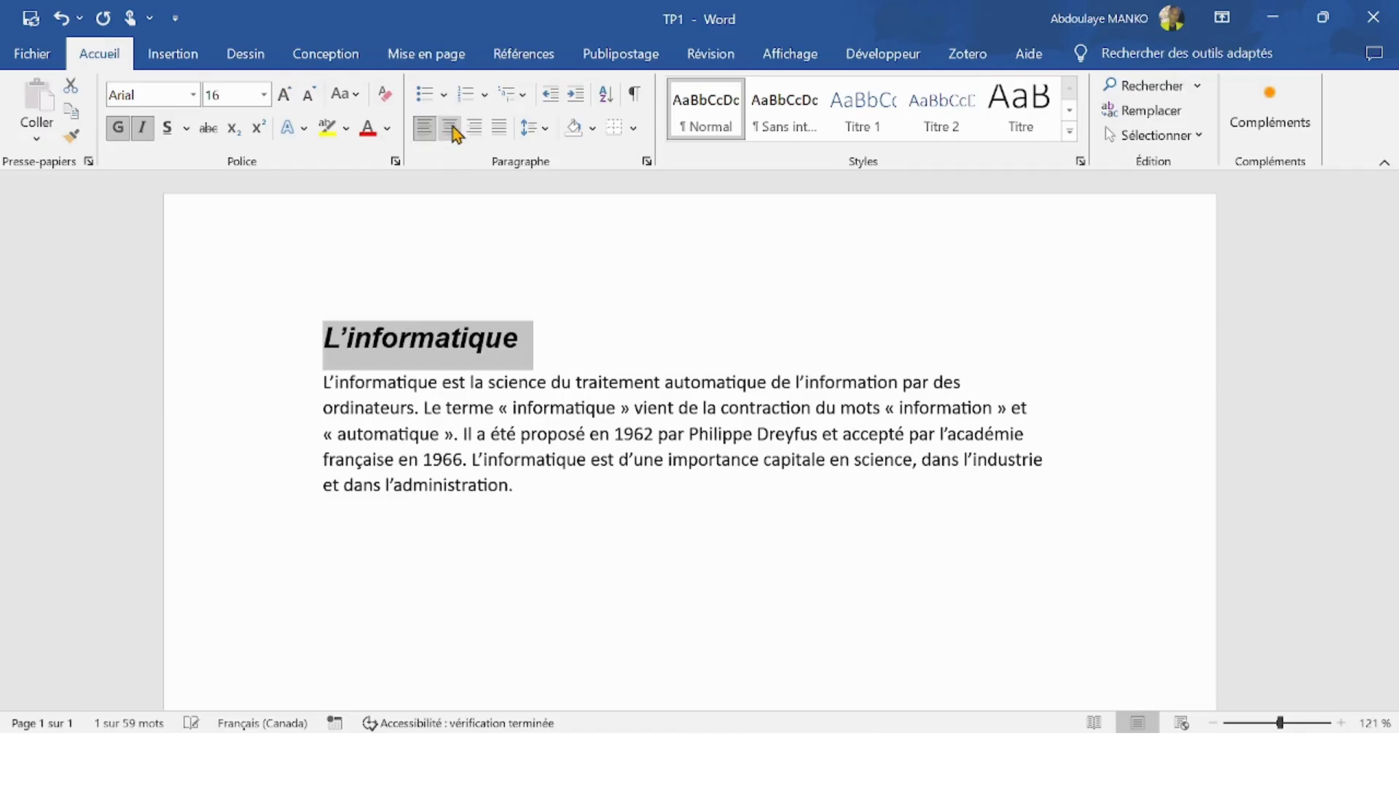
click(451, 131)
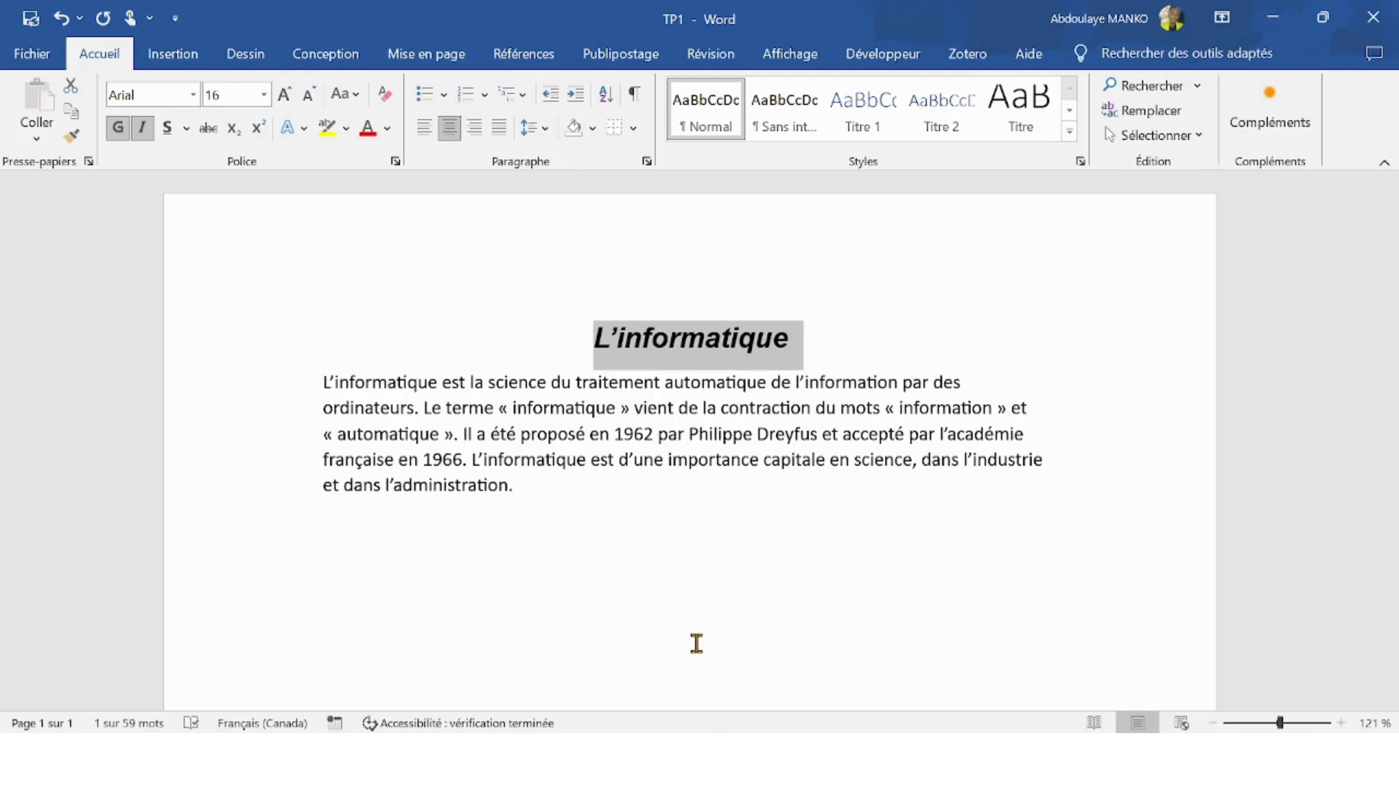
key(ctrl+s)
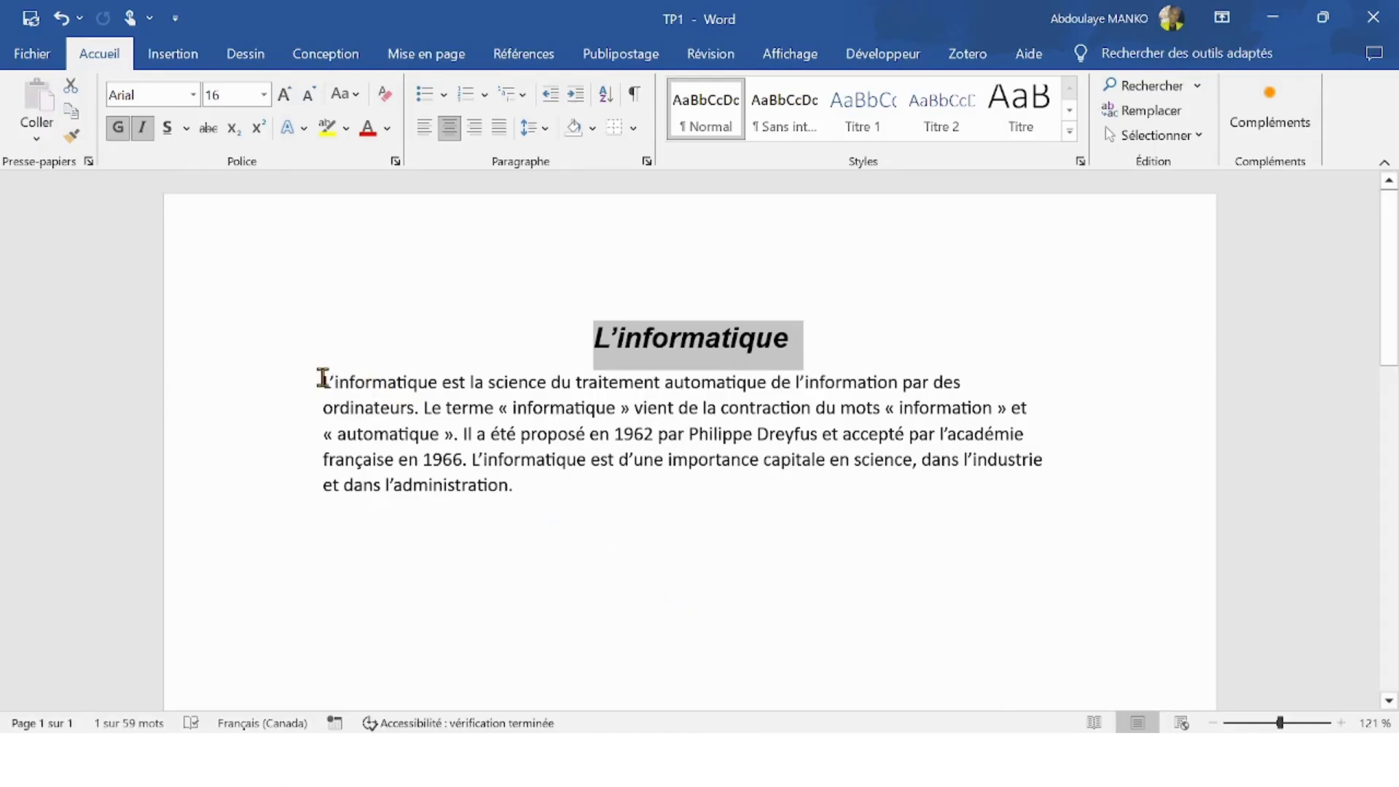
Step: Select the whole body paragraph below the title and justify it
drag(320, 374, 525, 484)
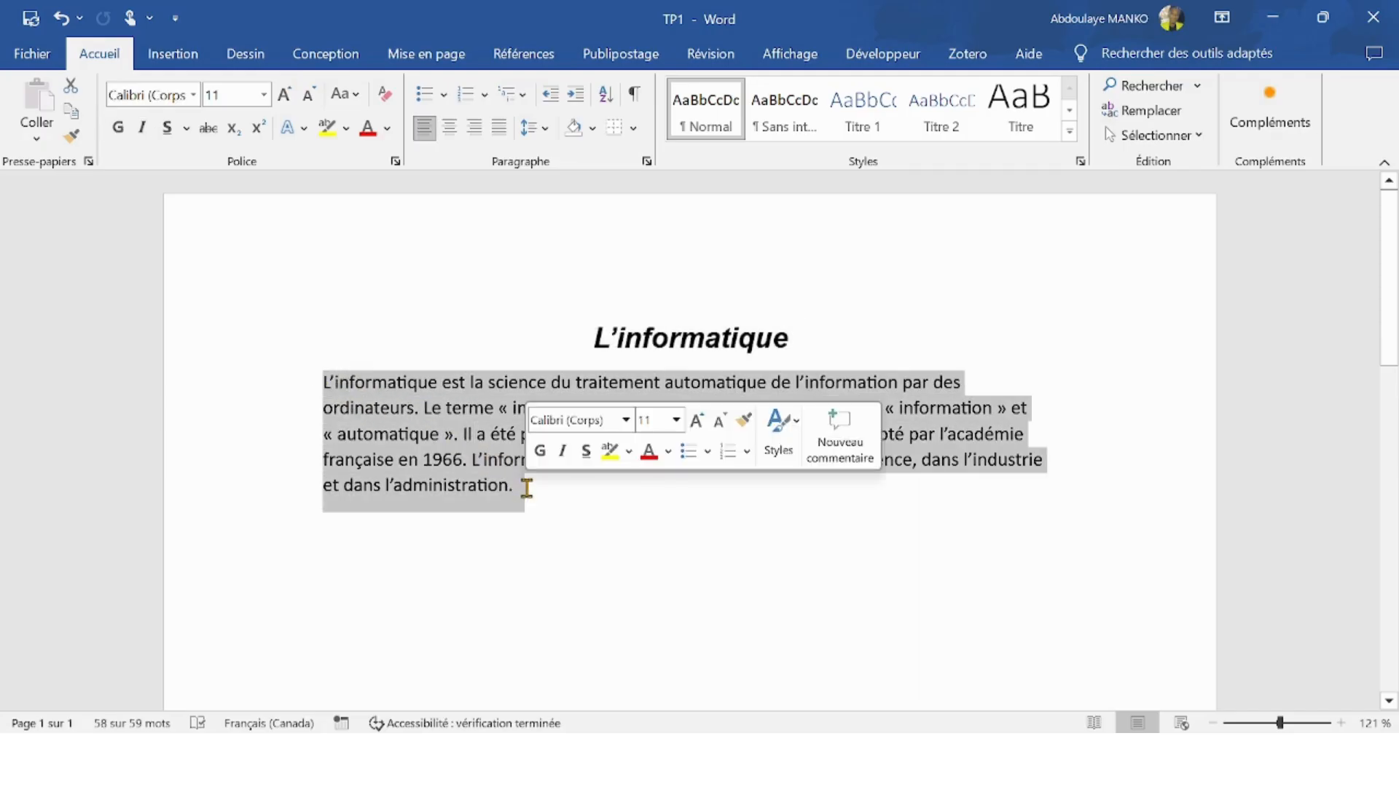
click(540, 574)
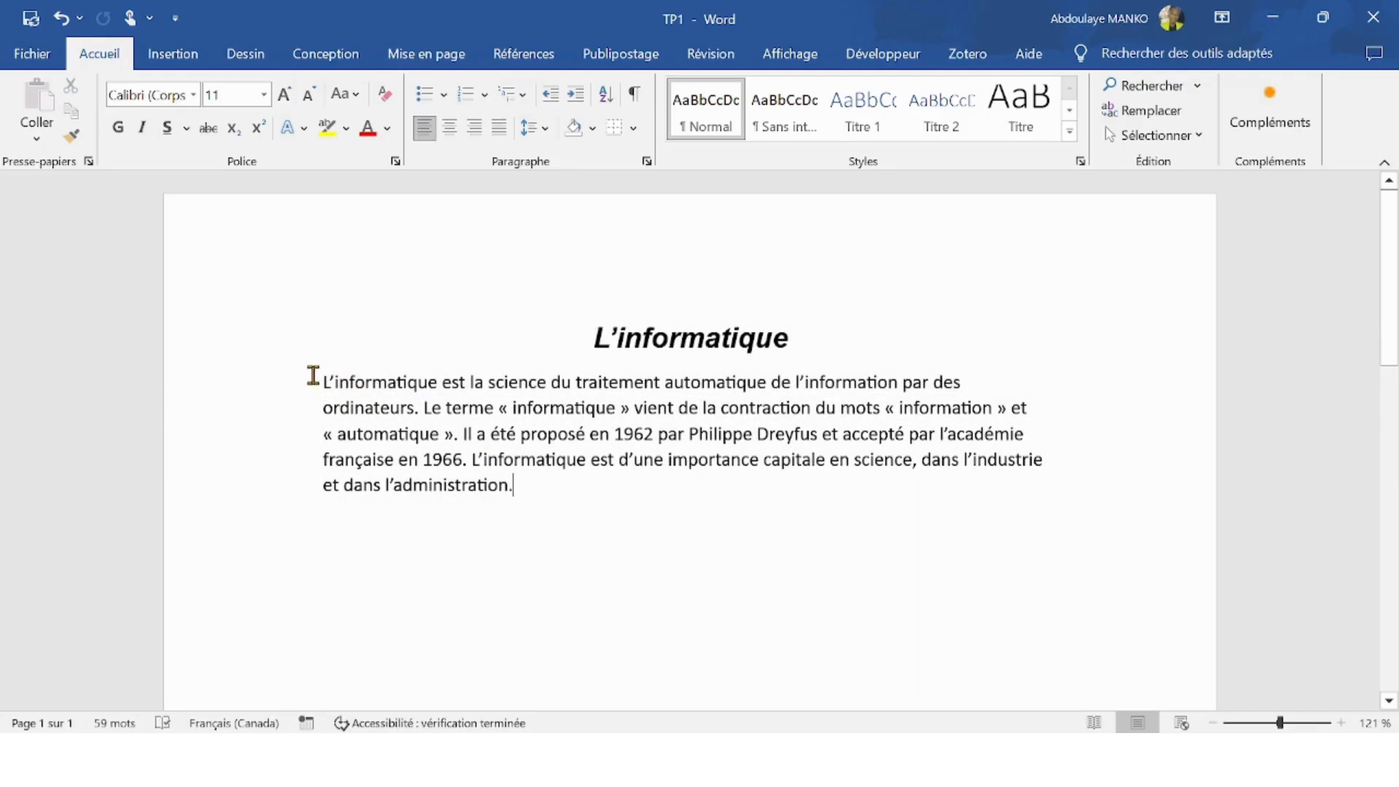
drag(323, 379, 516, 493)
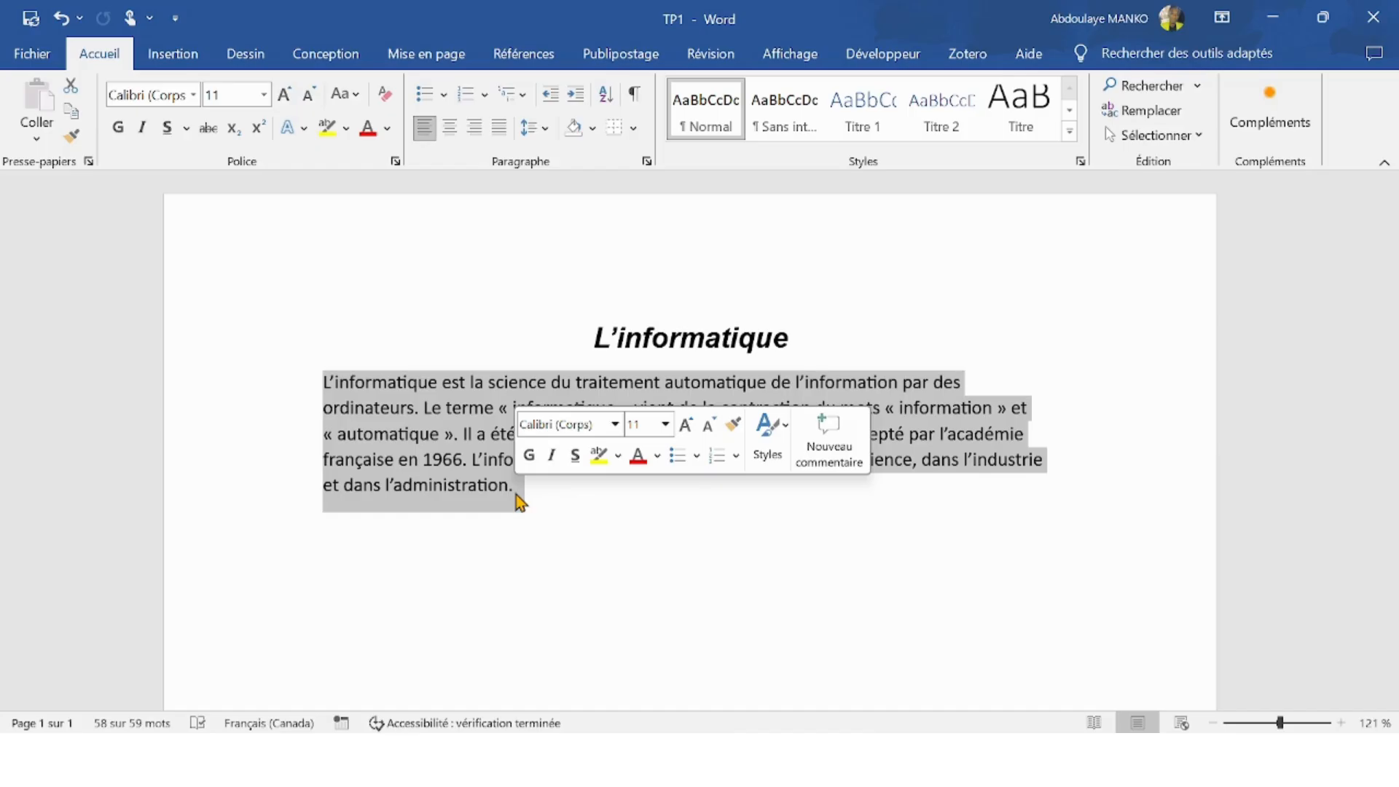
click(499, 129)
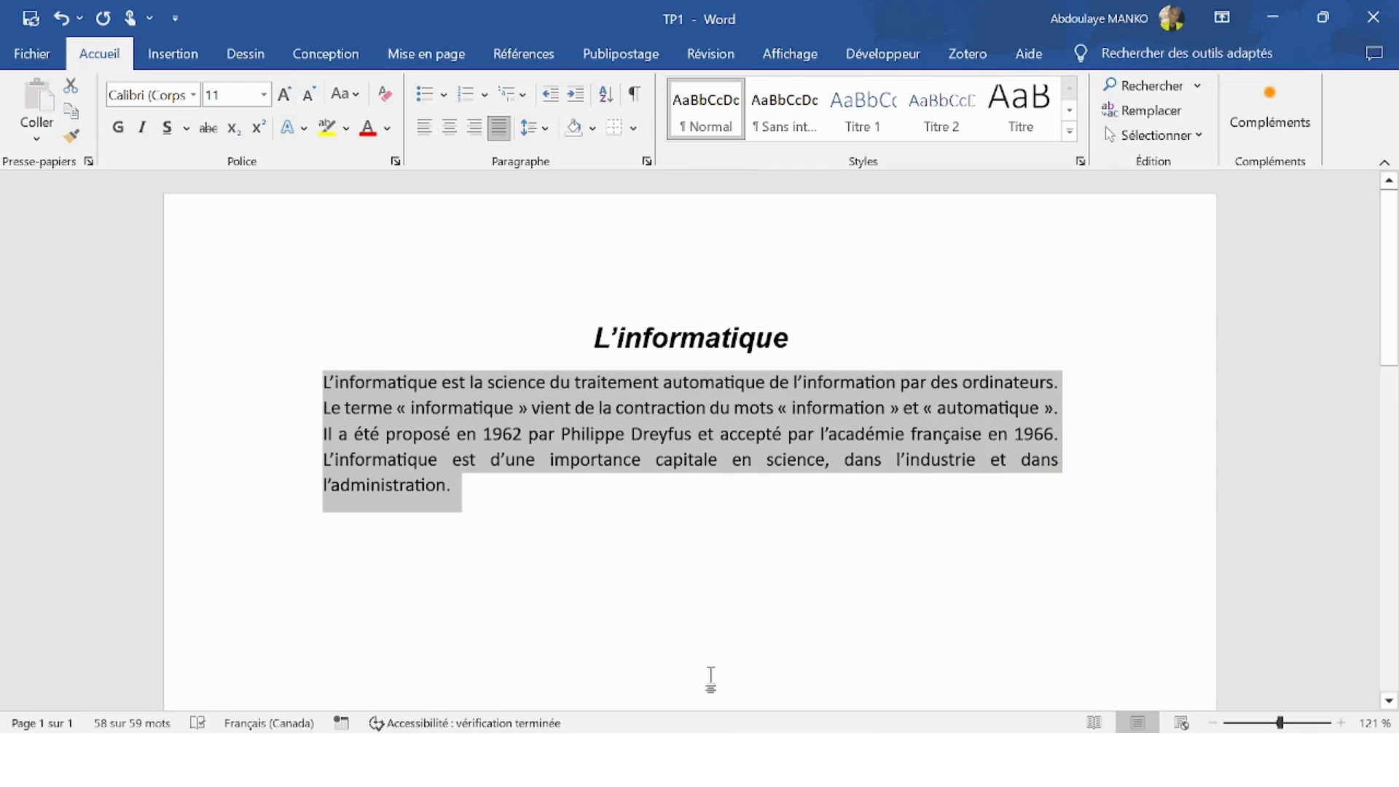
key(ctrl+c)
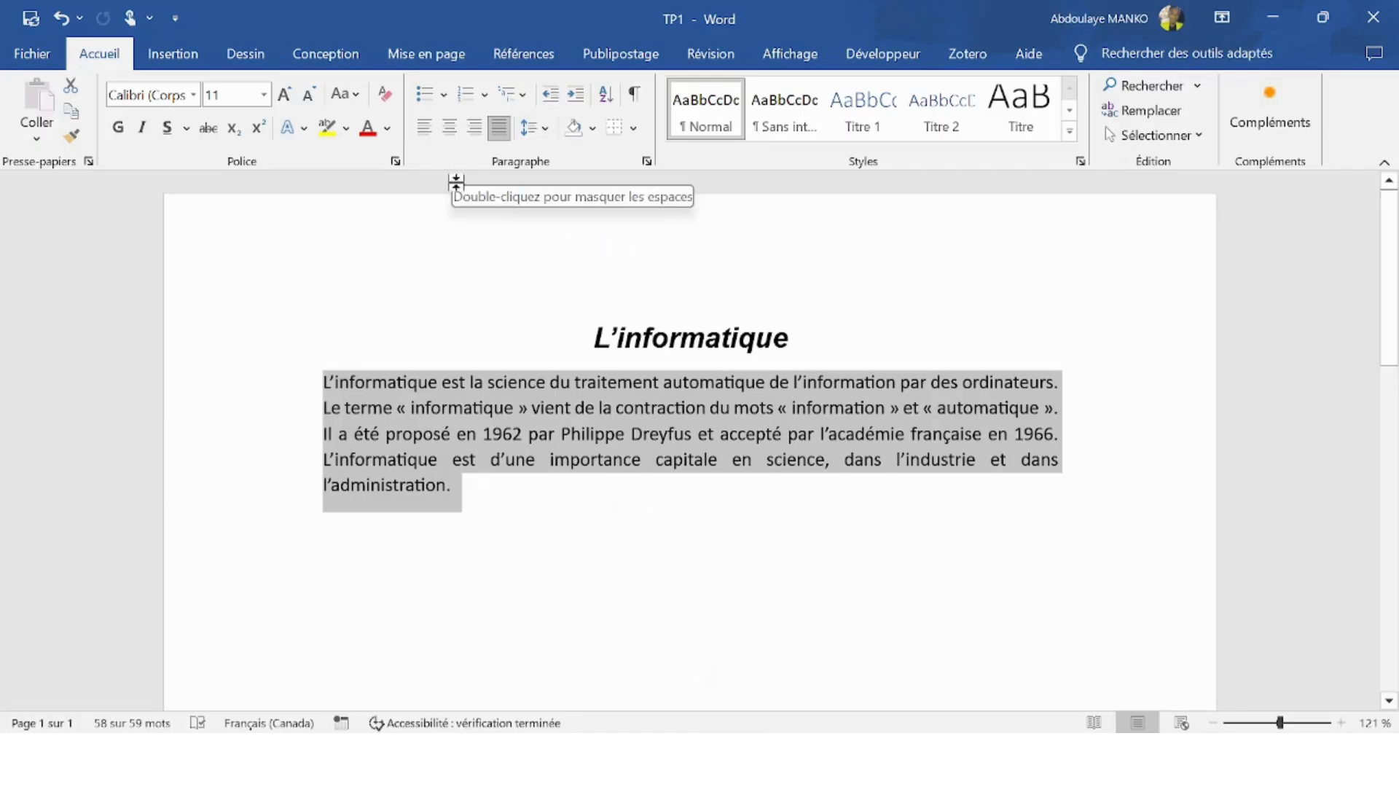
click(406, 463)
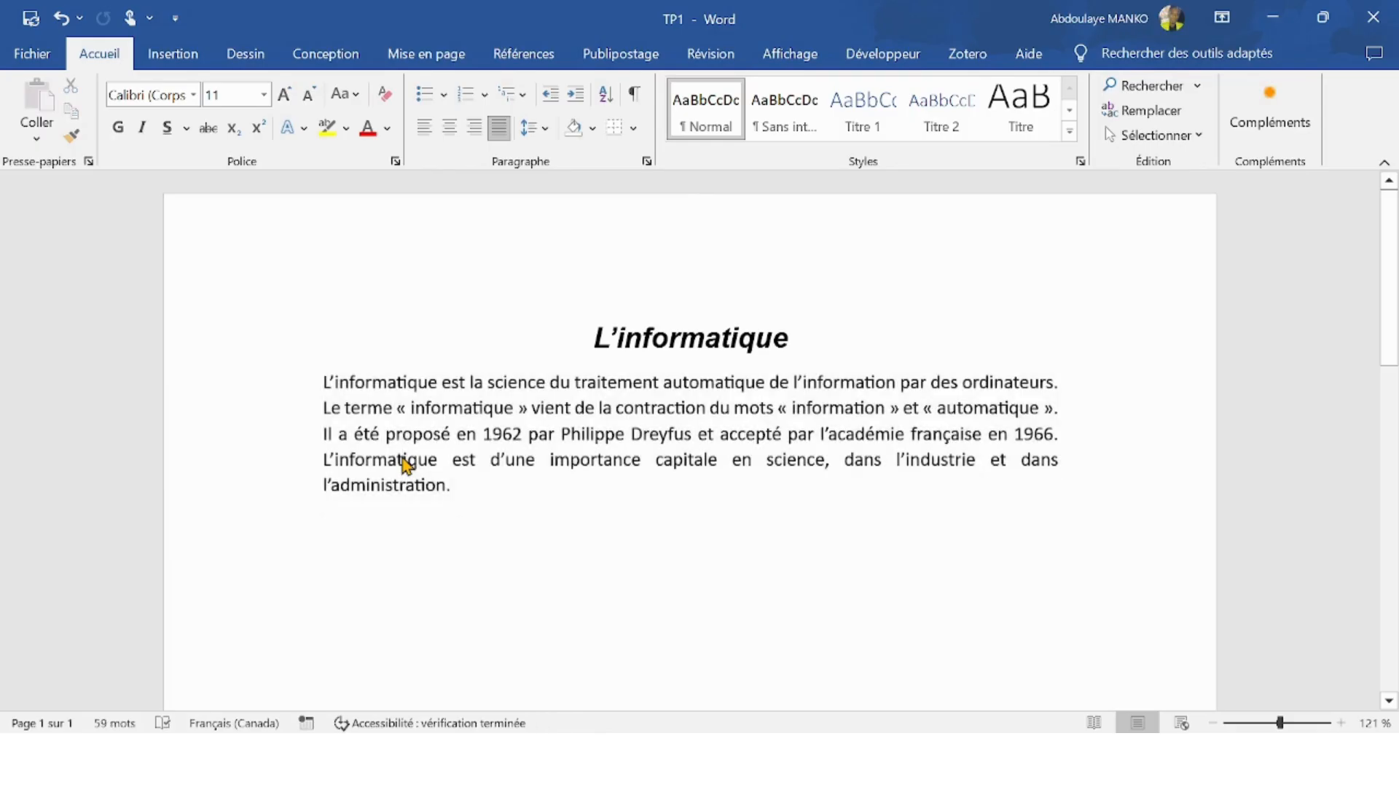
Step: Set the whole body paragraph to Arial, size 14, and clear the selection
drag(322, 379, 462, 481)
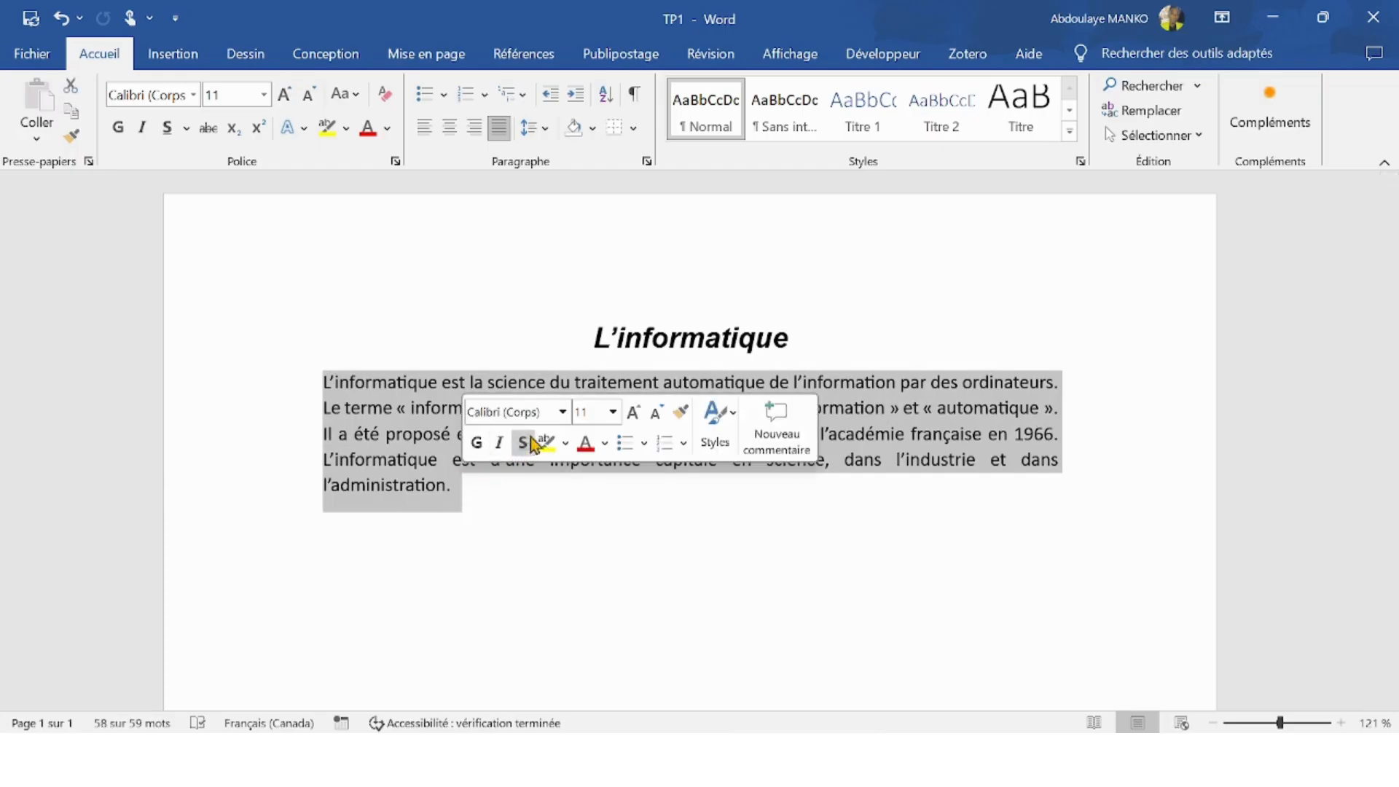
click(563, 412)
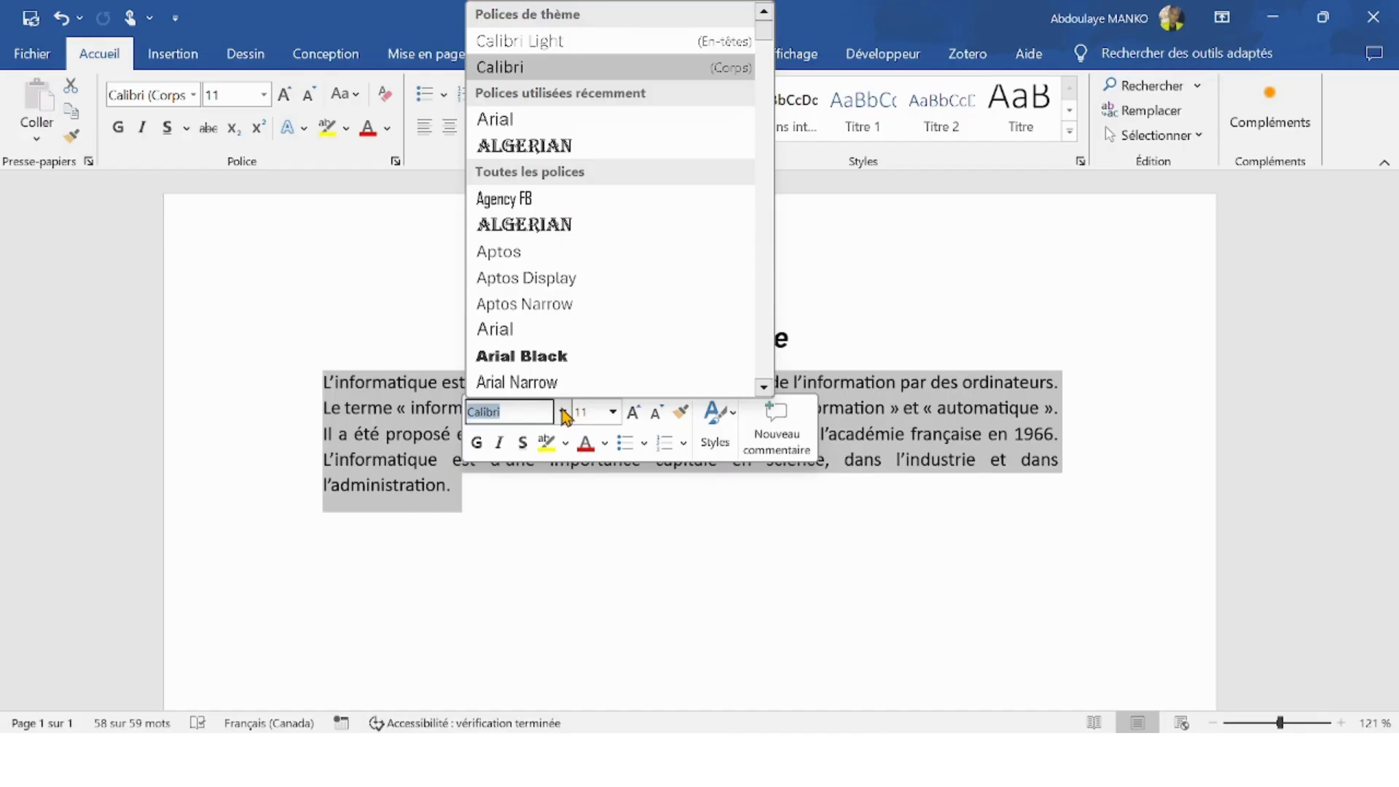
key(Down)
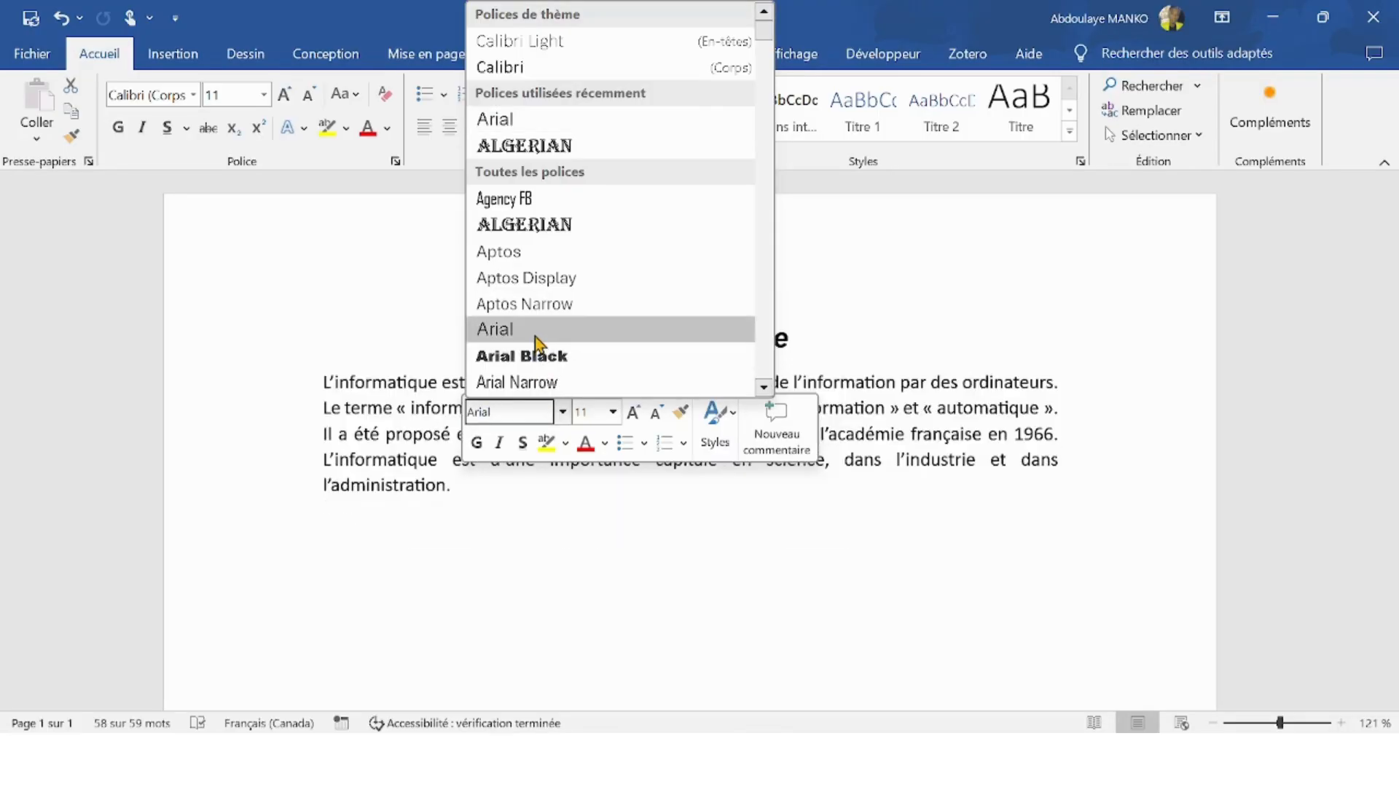
click(537, 329)
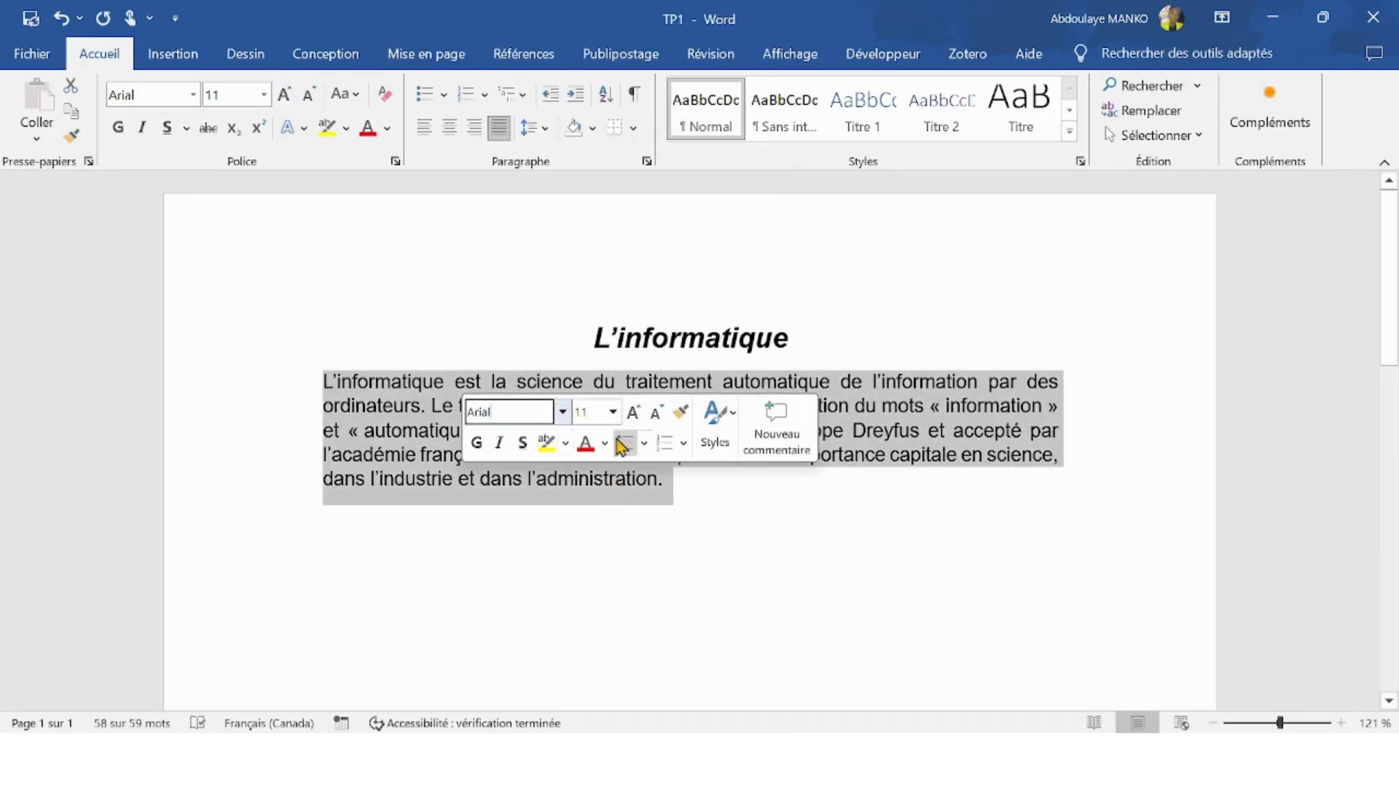
click(612, 412)
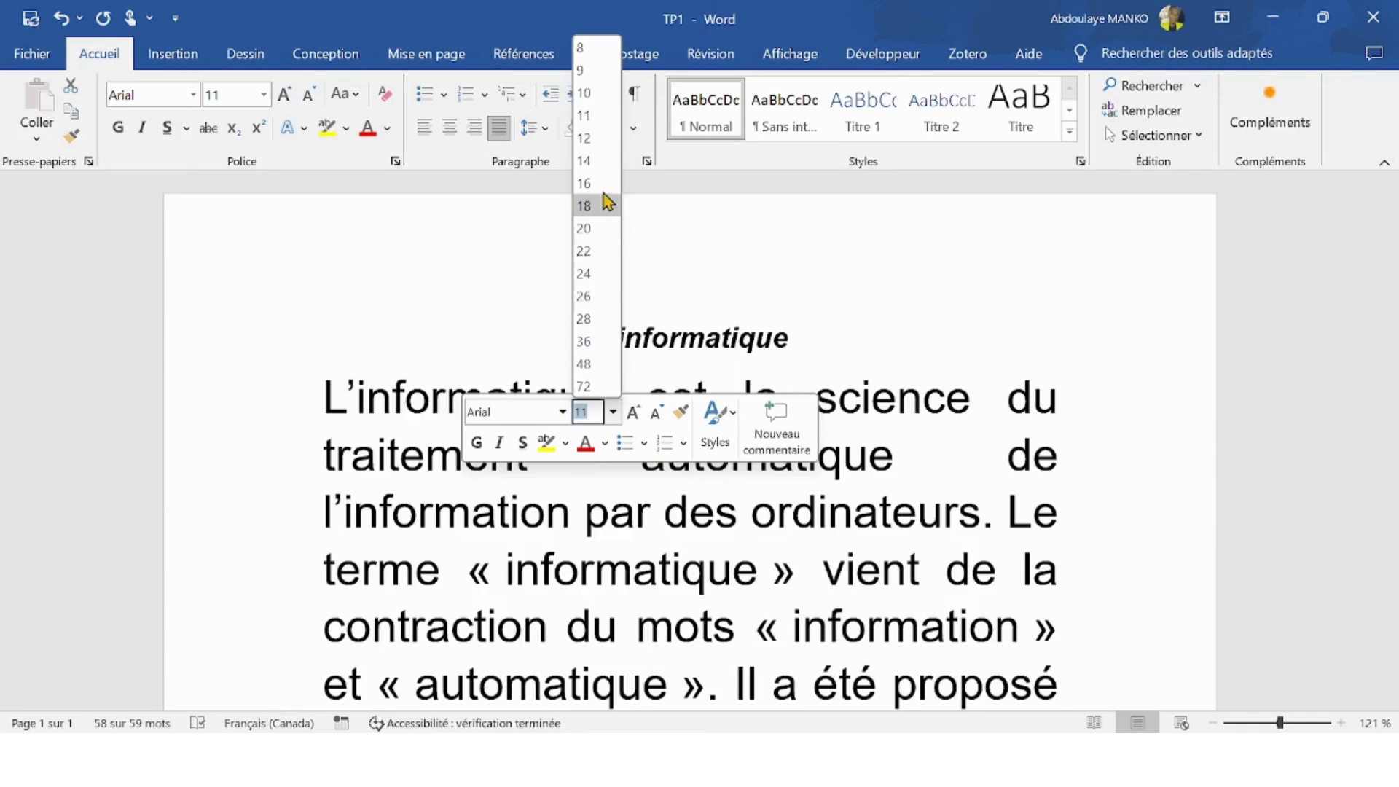
click(597, 165)
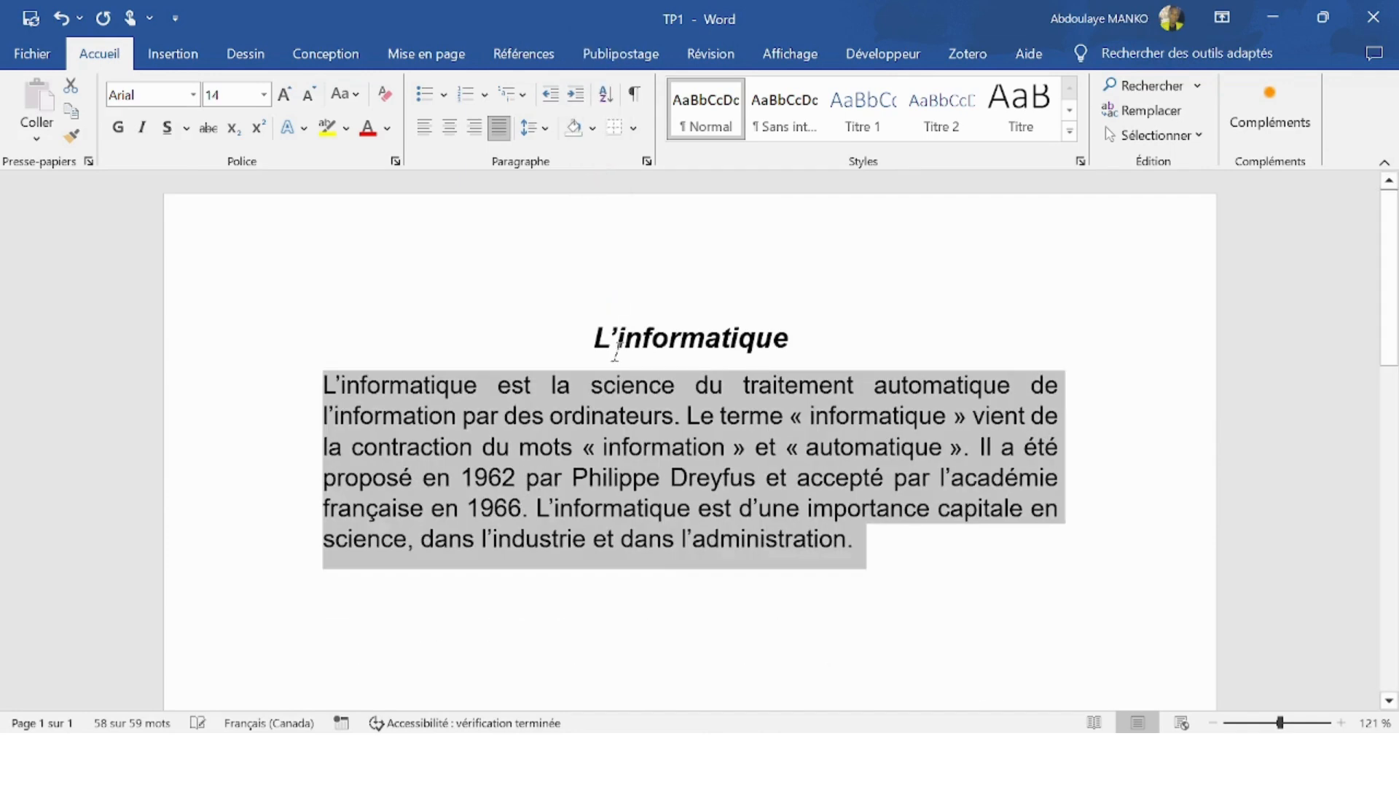
click(659, 583)
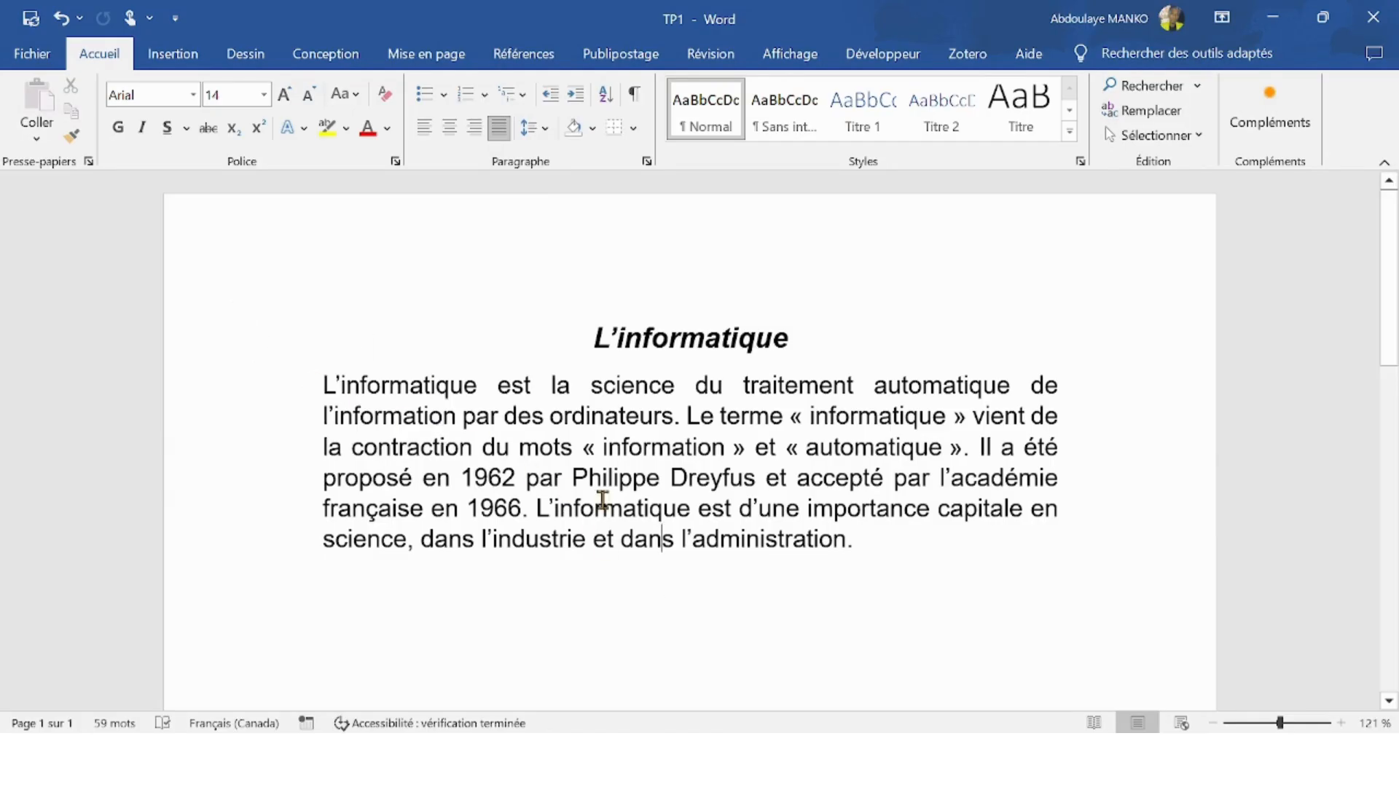
drag(856, 544, 318, 392)
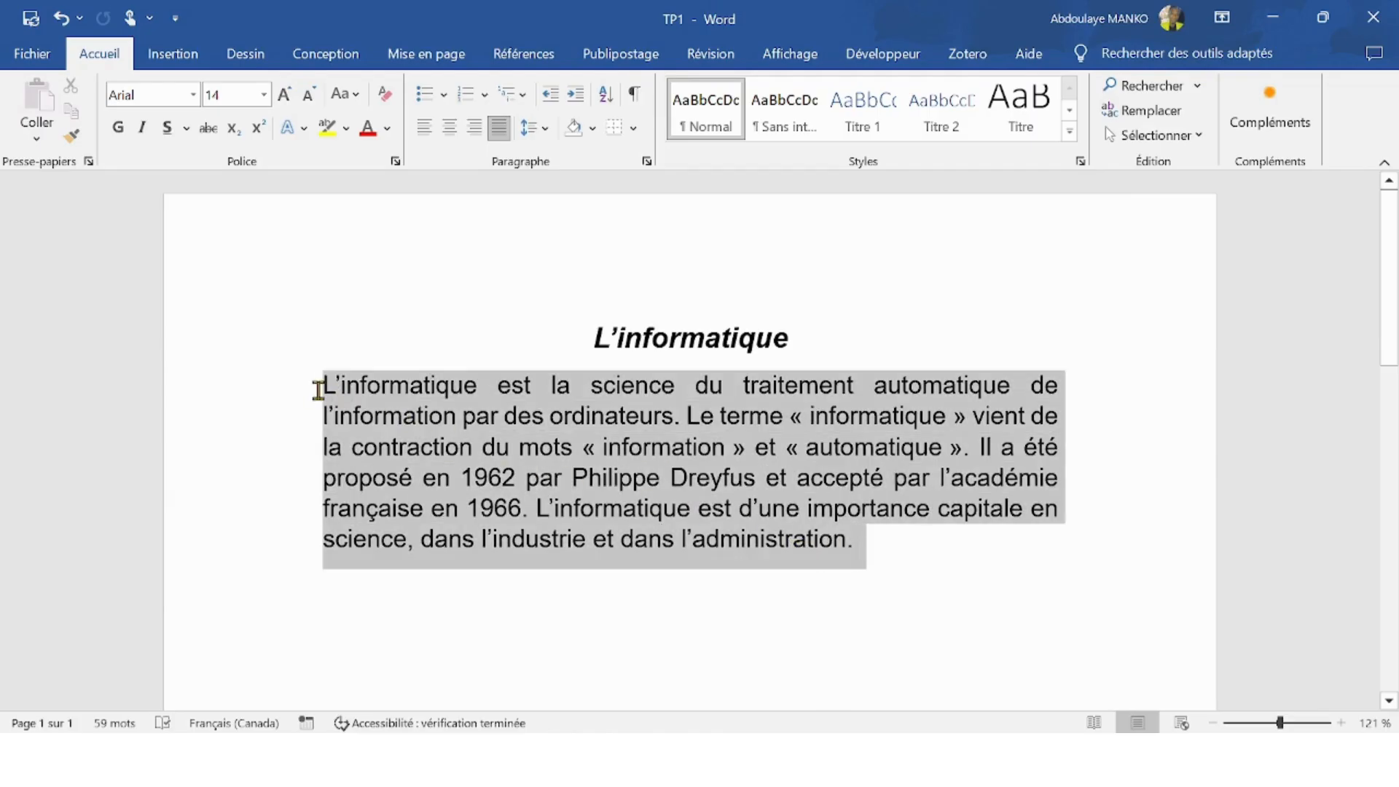
click(356, 581)
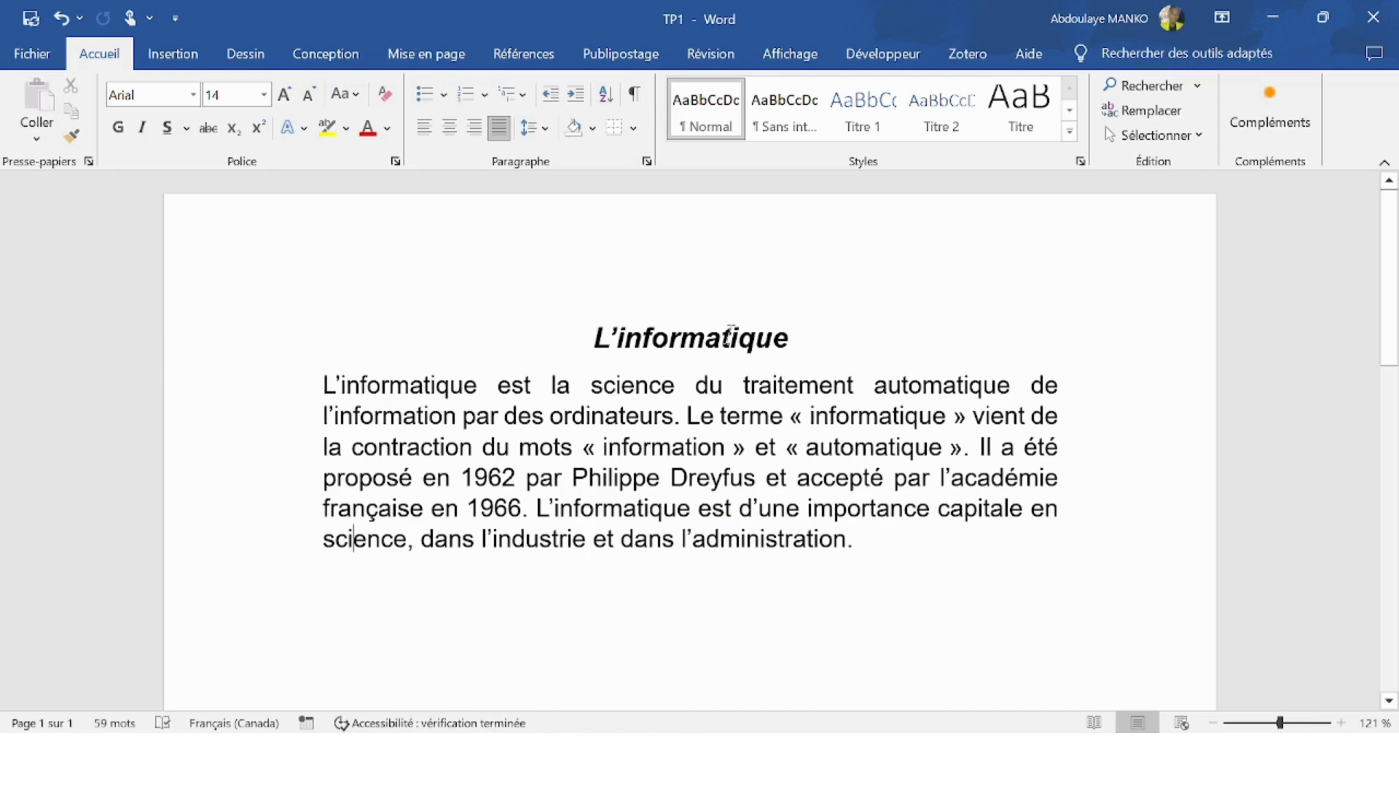
Step: Change the font colour of the title "L'informatique" to the theme's blue
double_click(704, 332)
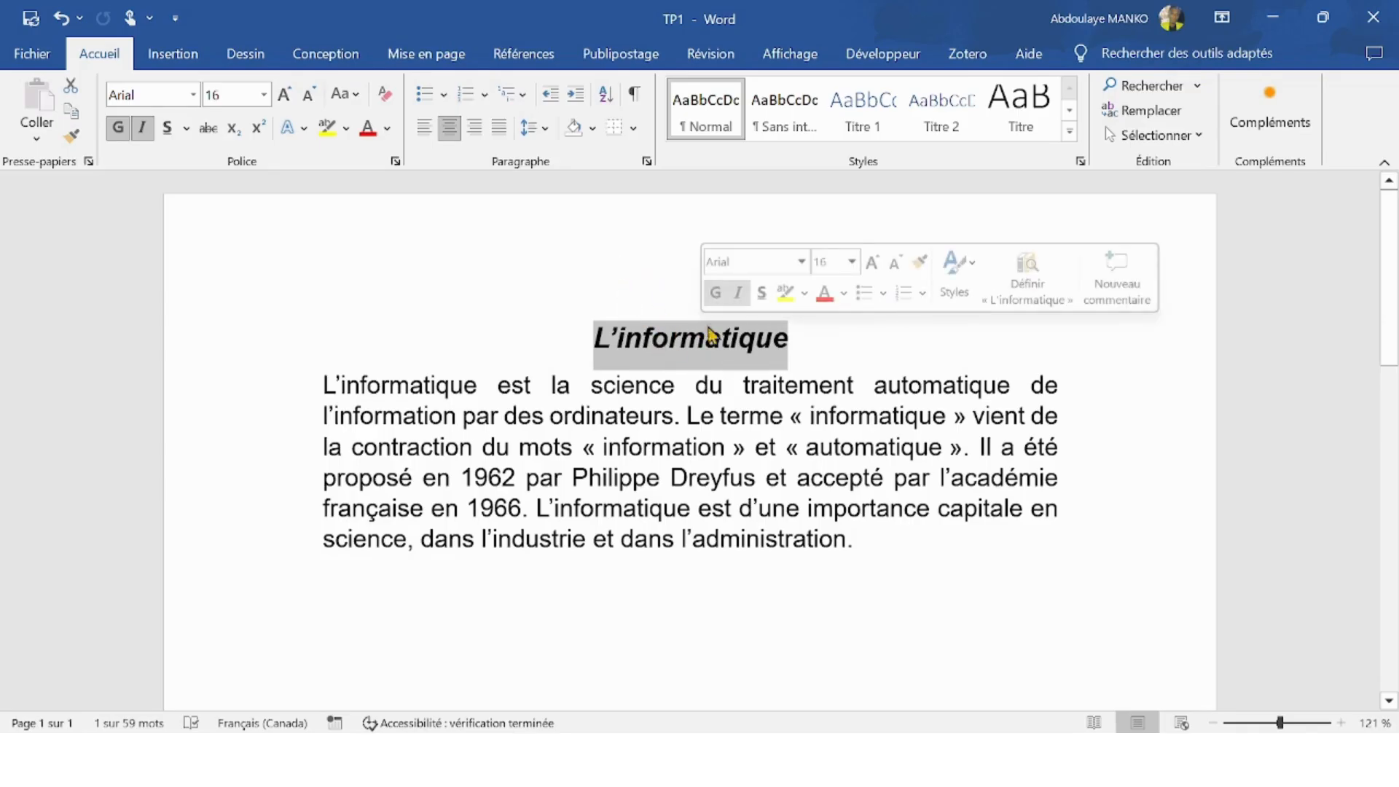
click(844, 294)
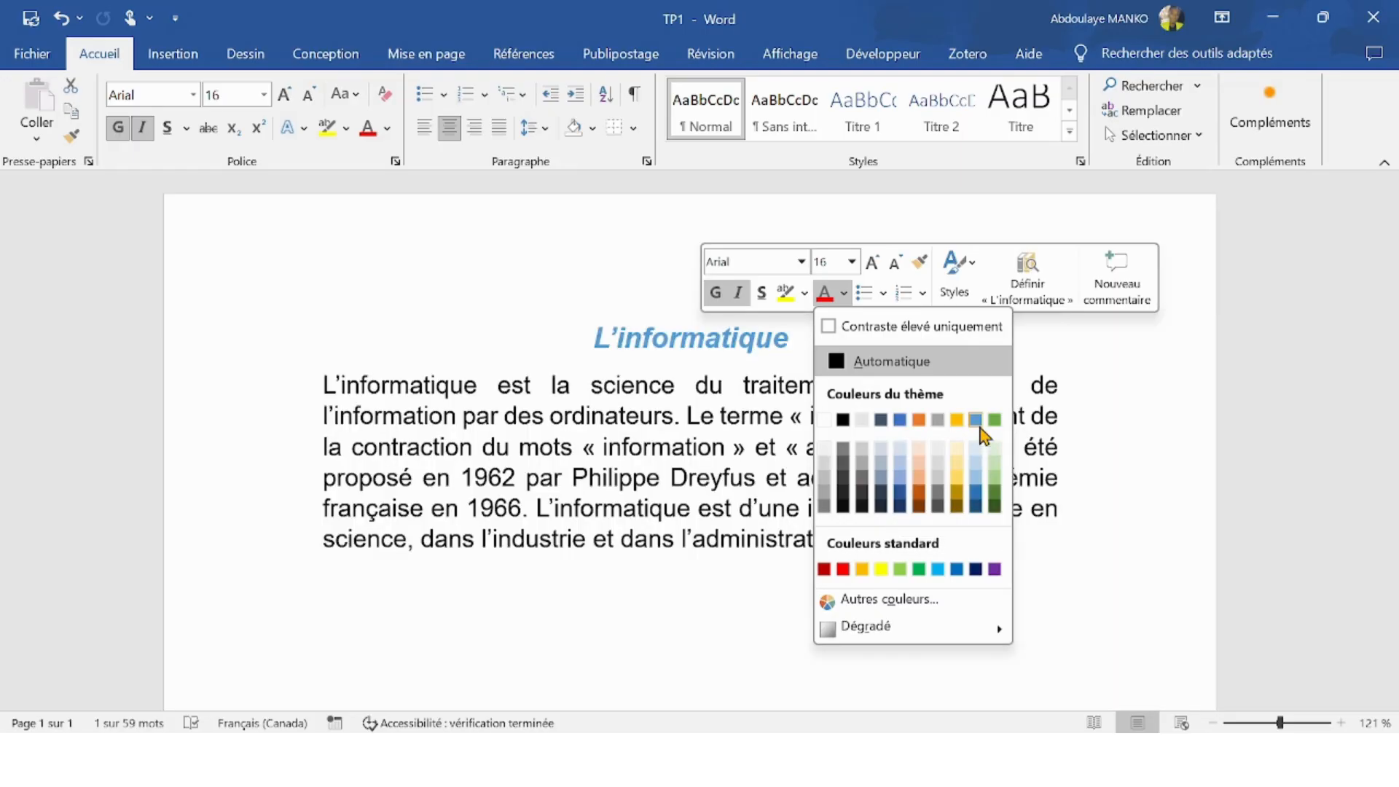
click(901, 420)
click(838, 337)
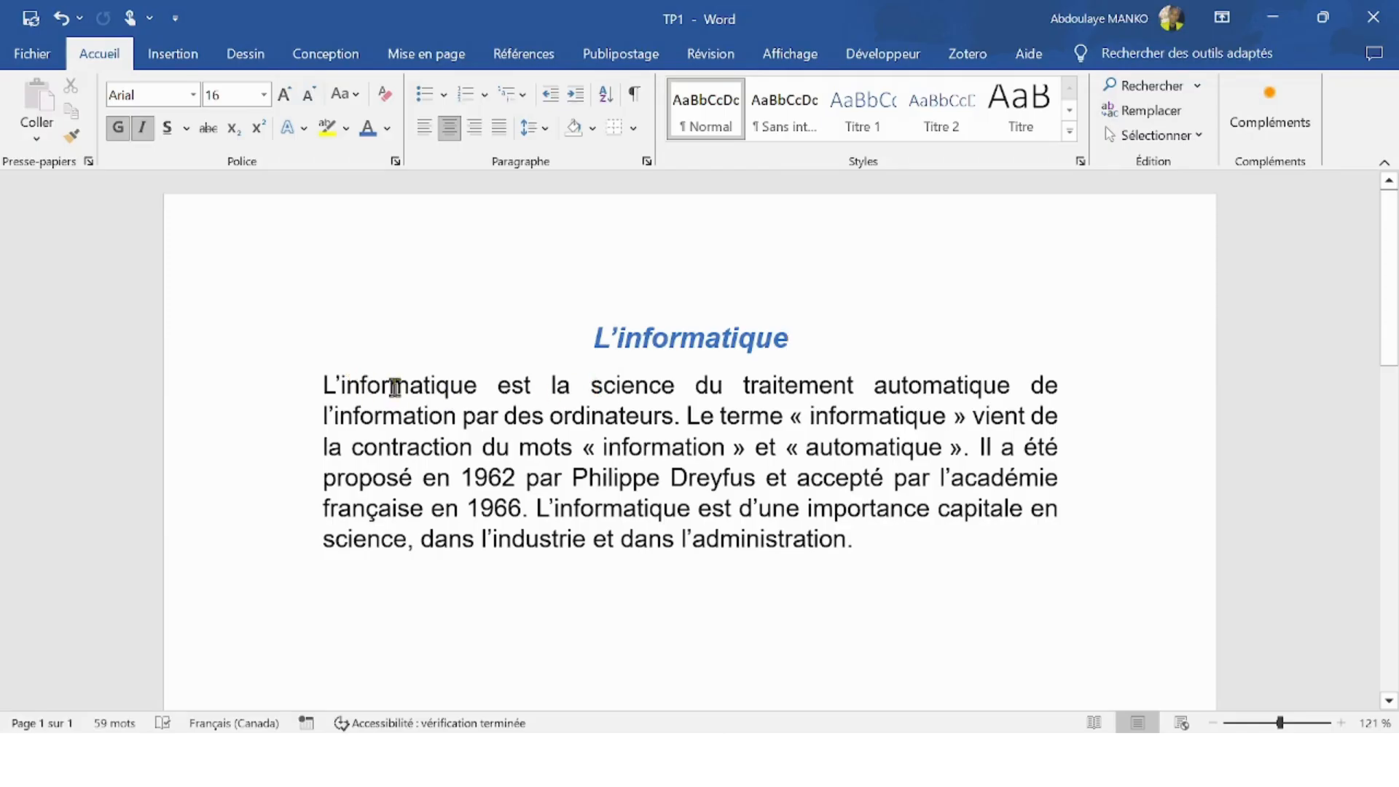
Step: Select the word "informatique" at the start of the body paragraph and colour it a dark orange theme shade
drag(478, 384, 340, 385)
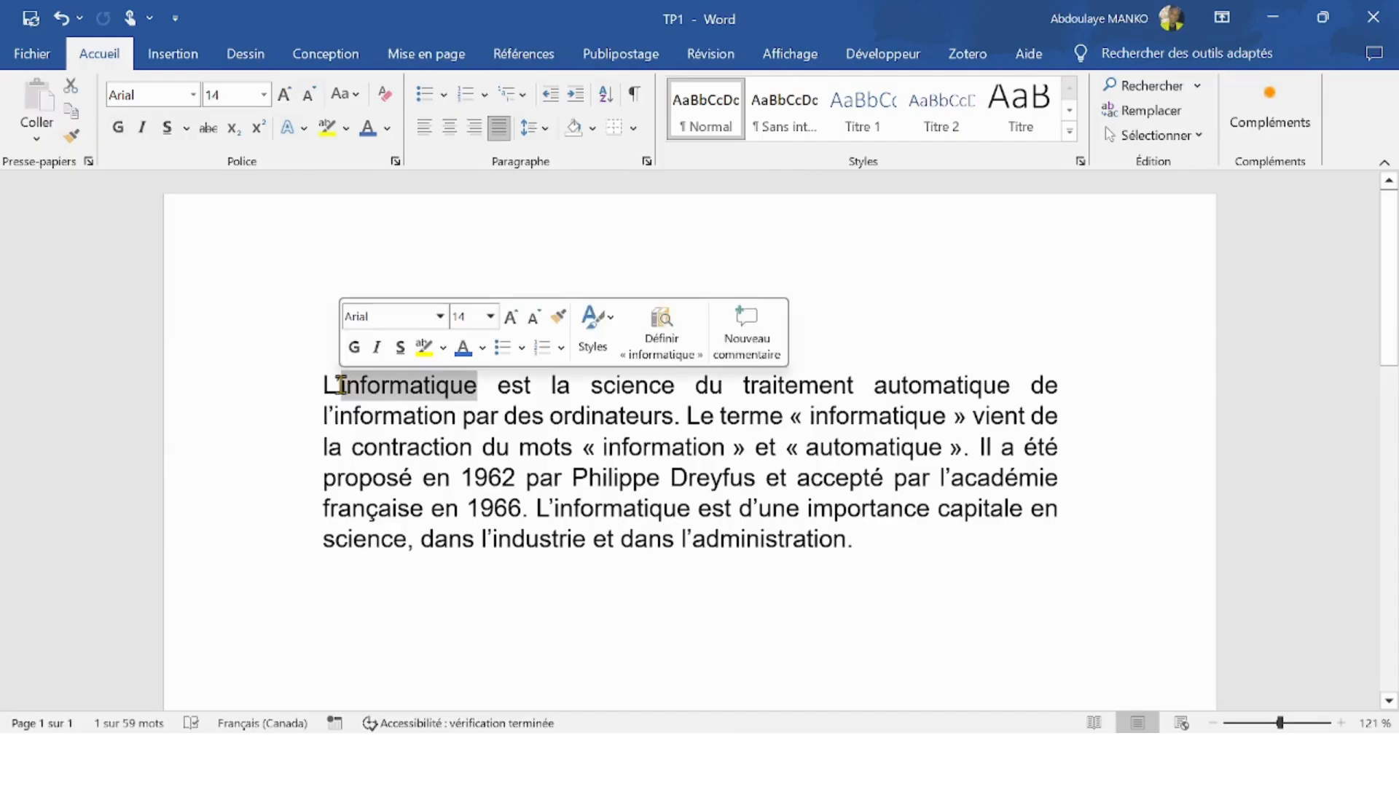
click(352, 446)
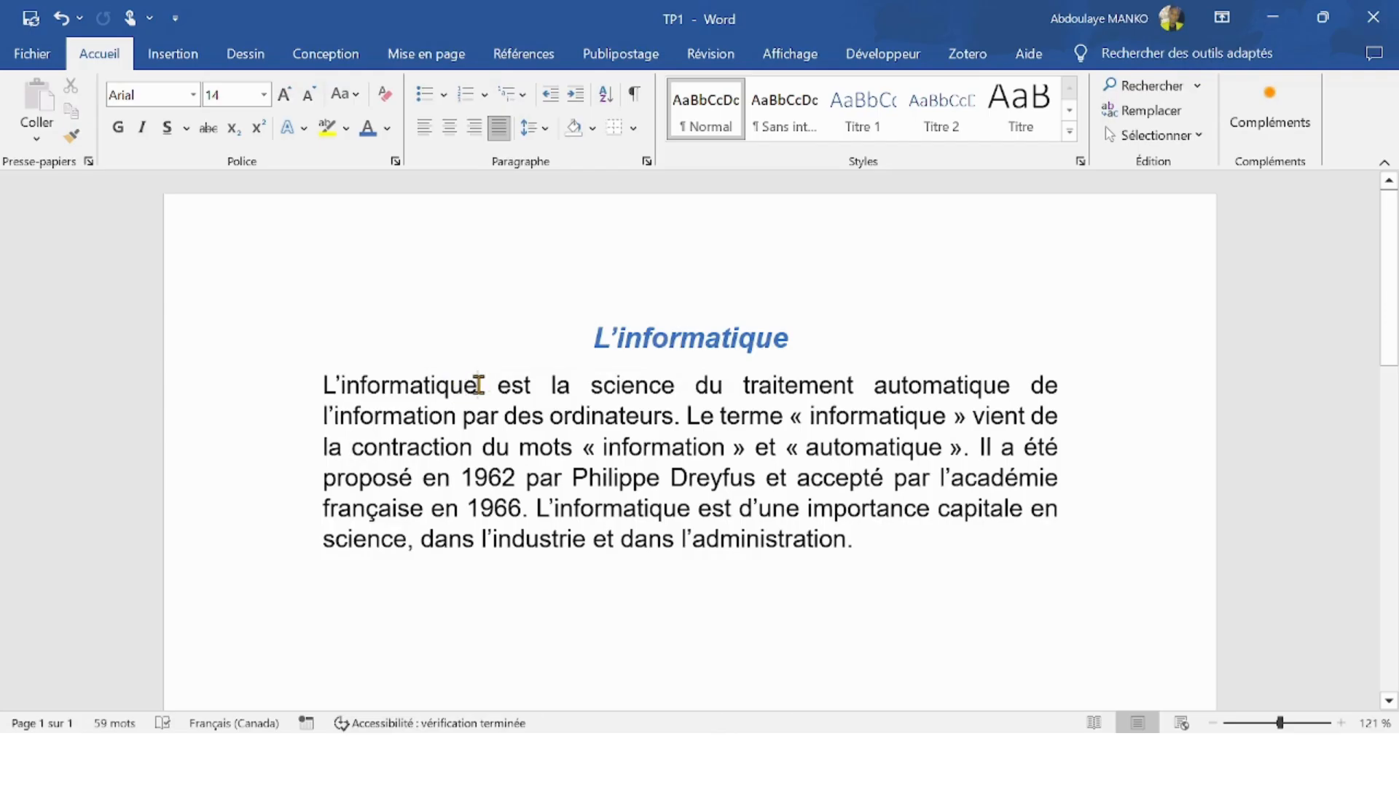
drag(478, 384, 346, 399)
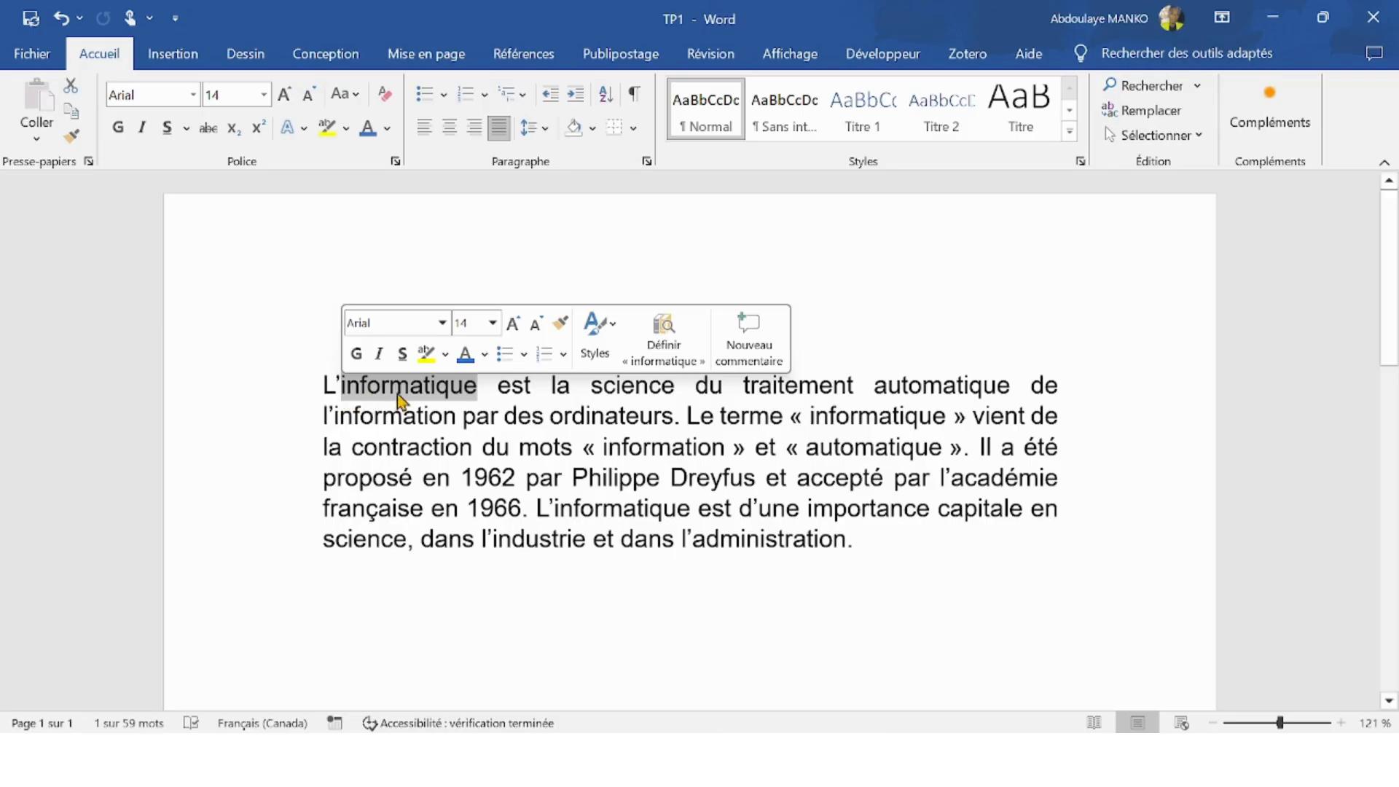
click(485, 356)
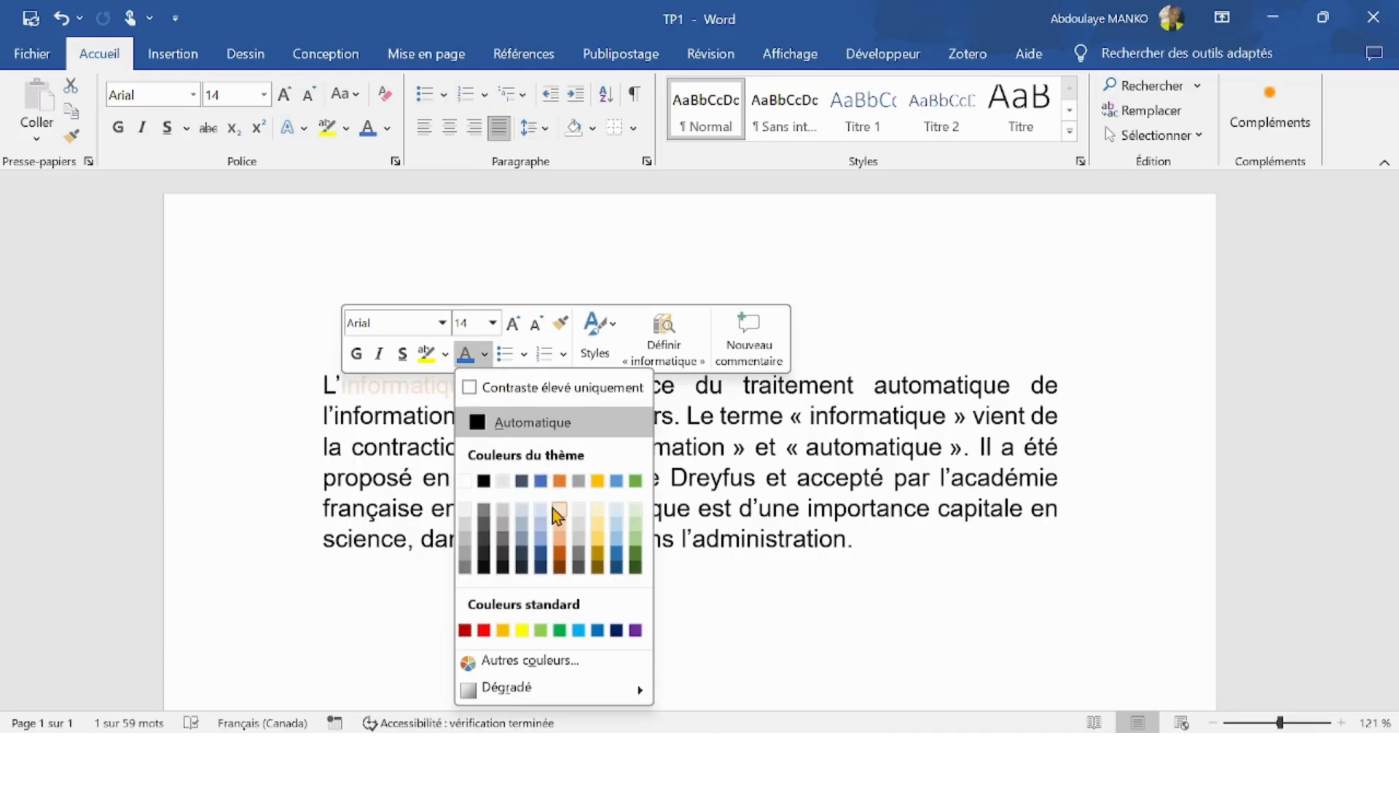
click(560, 557)
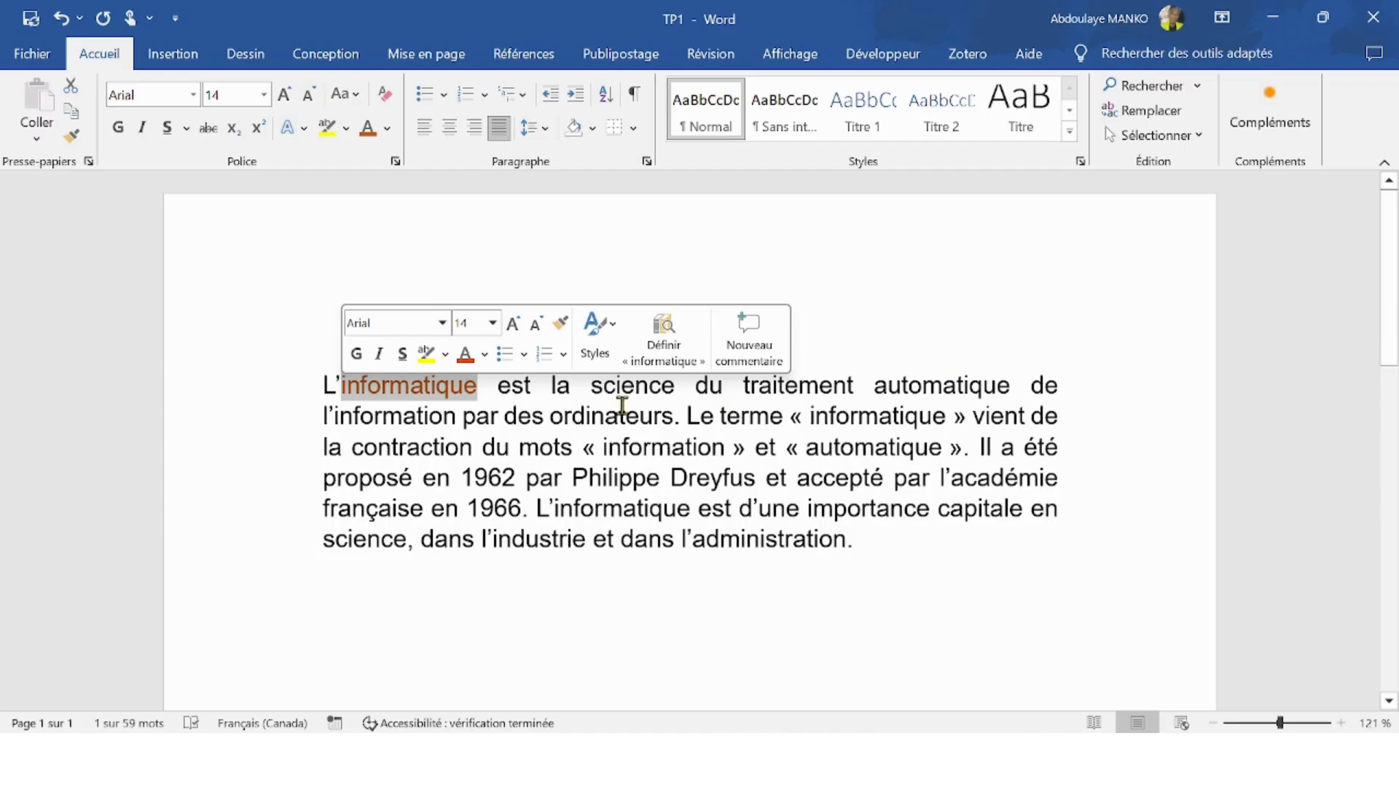
Step: Colour the word "information" in the paragraph's second line with the dark orange theme shade
click(457, 416)
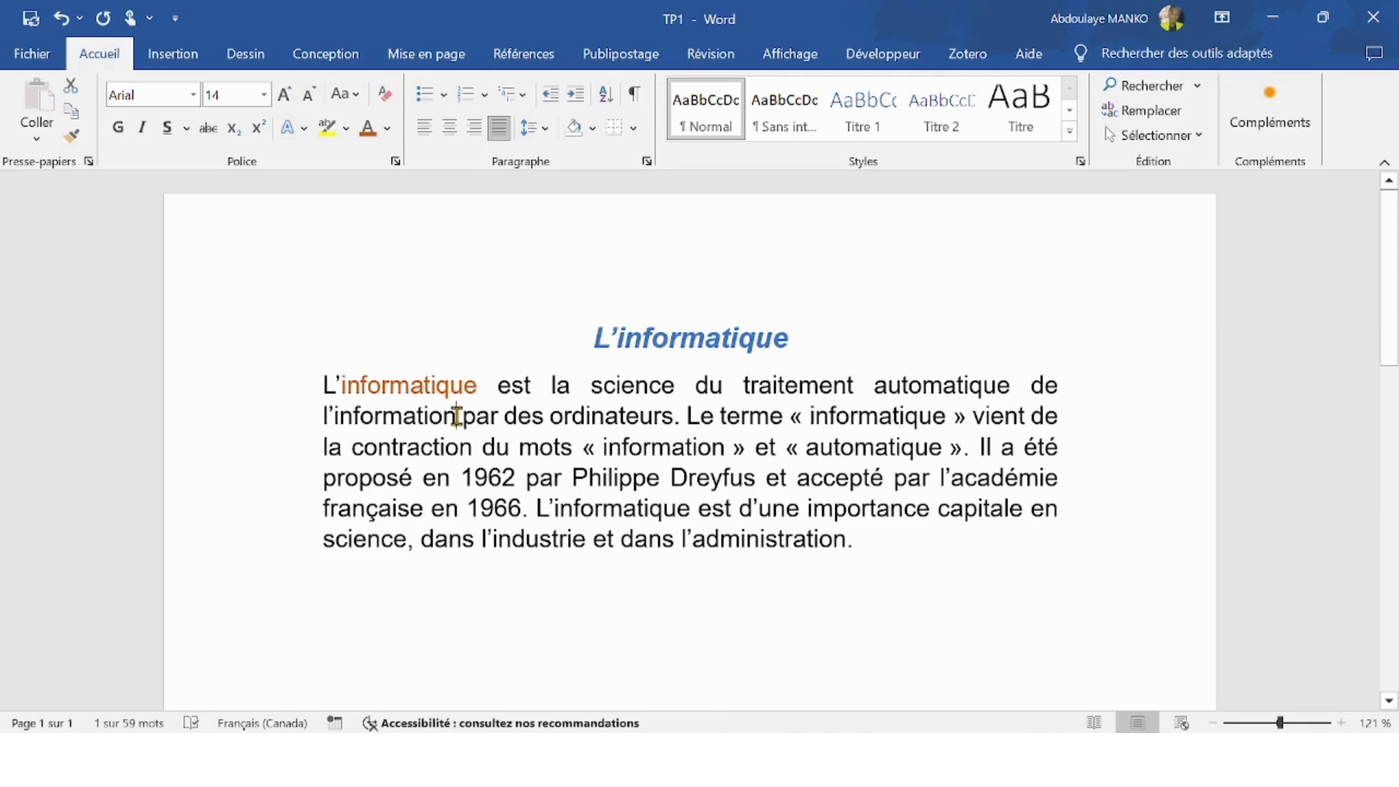
drag(457, 416, 334, 420)
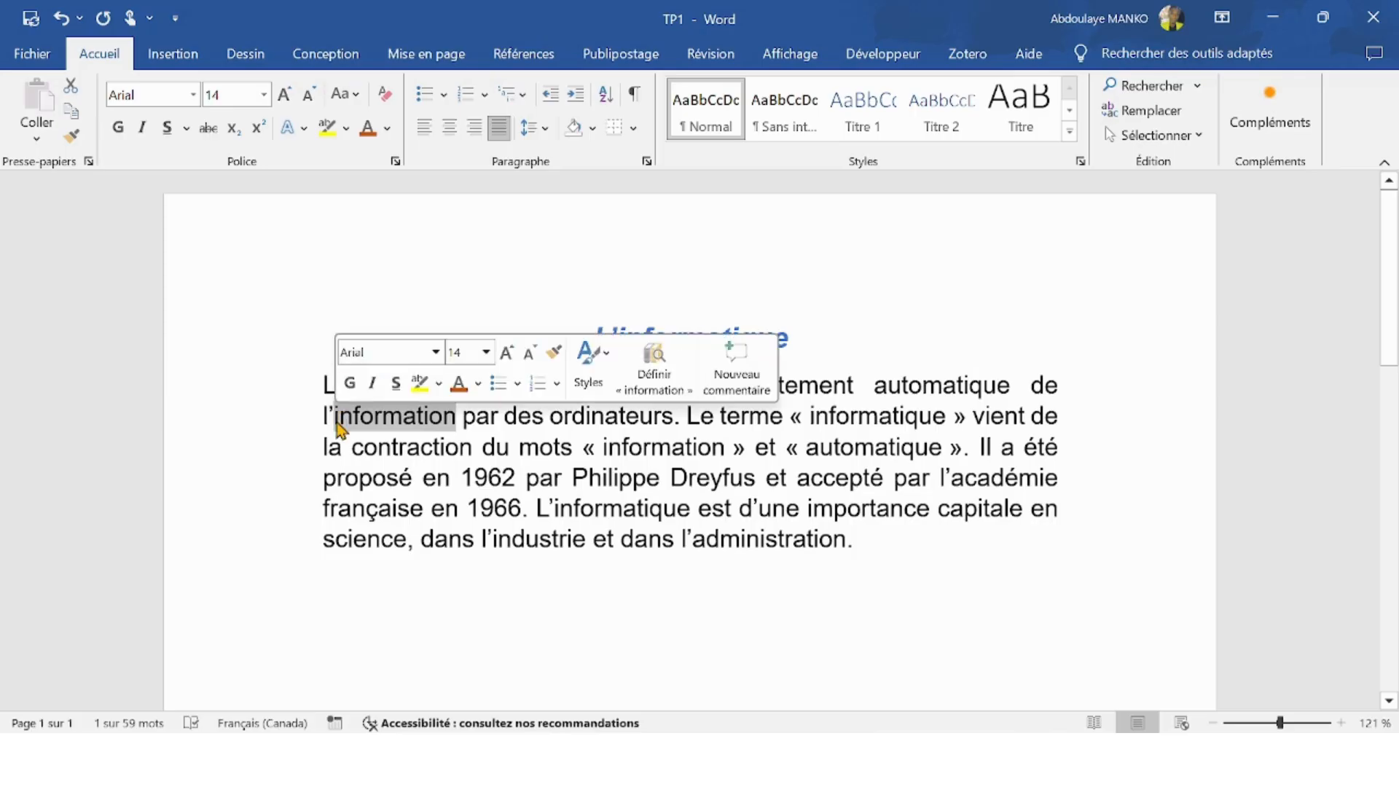
click(457, 388)
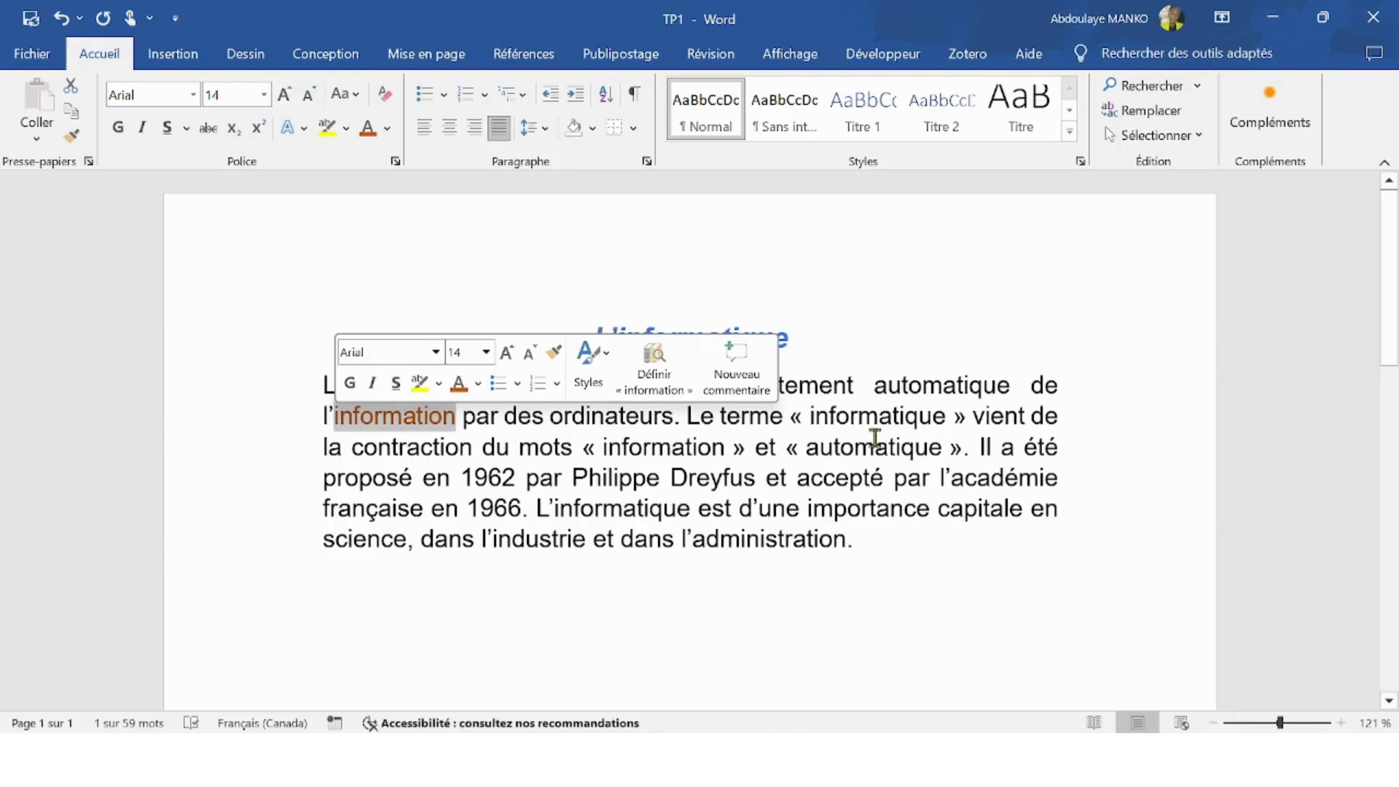
Step: Colour the quoted word "informatique" after "Le terme" with the dark orange theme shade
drag(947, 413, 806, 415)
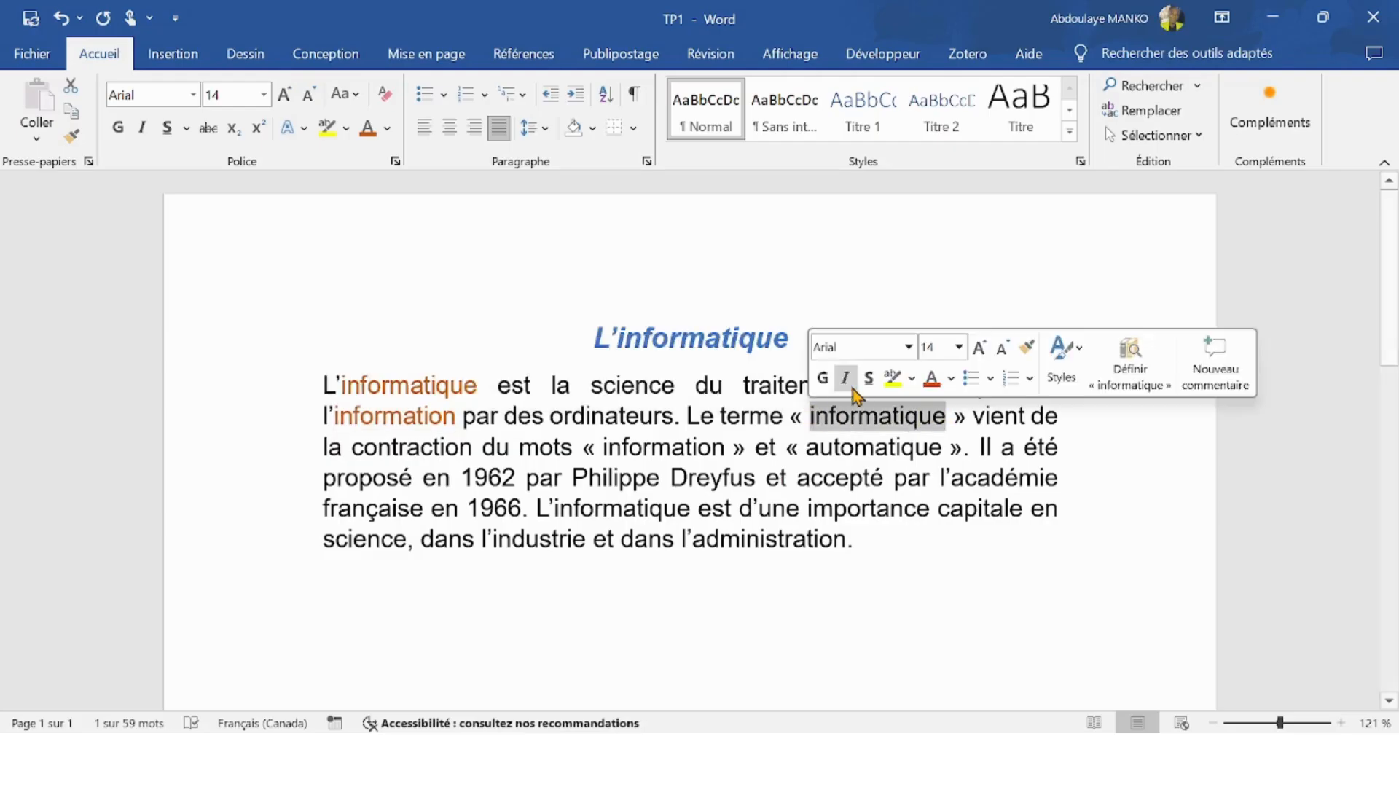
click(931, 378)
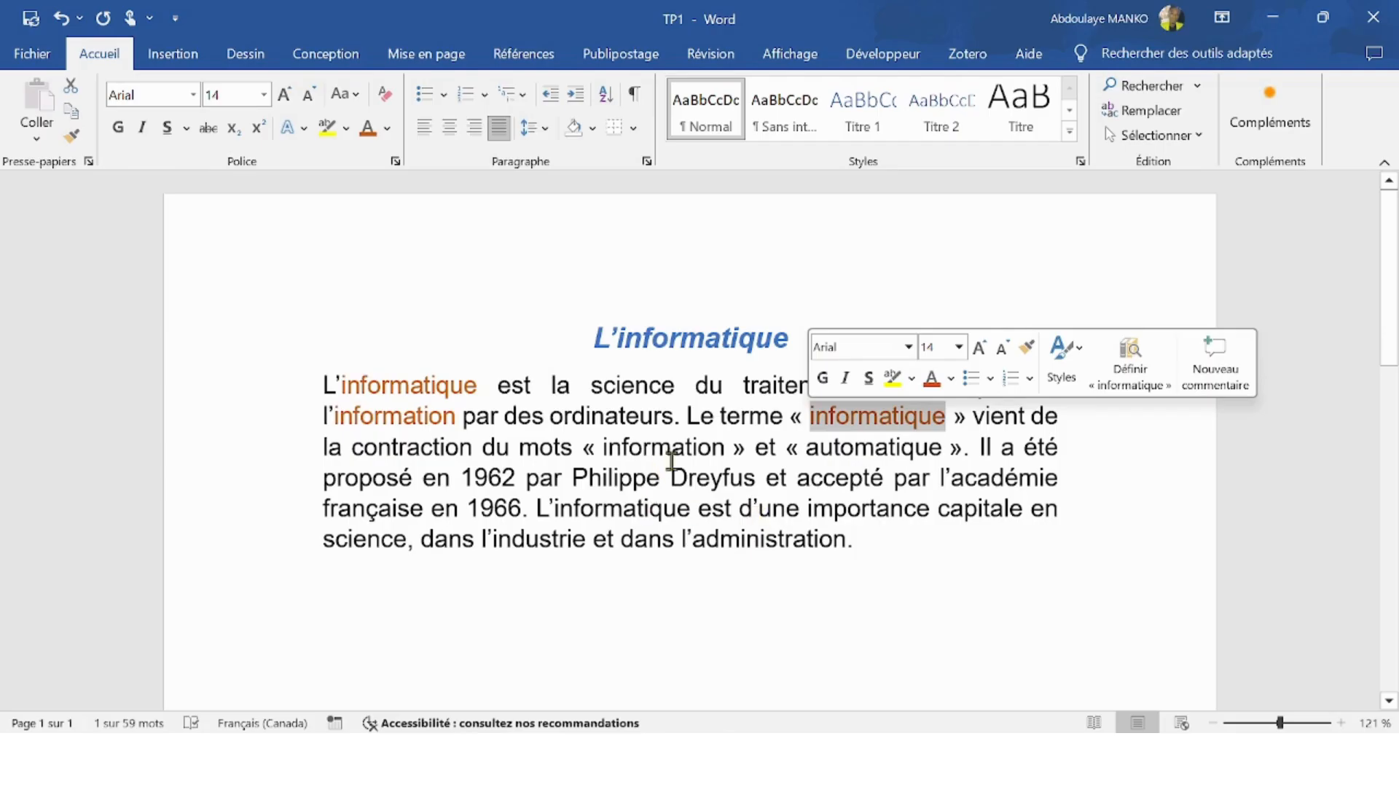
Step: Colour the quoted word "information" in the third line dark orange, and return it to the automatic font colour
drag(730, 448, 603, 448)
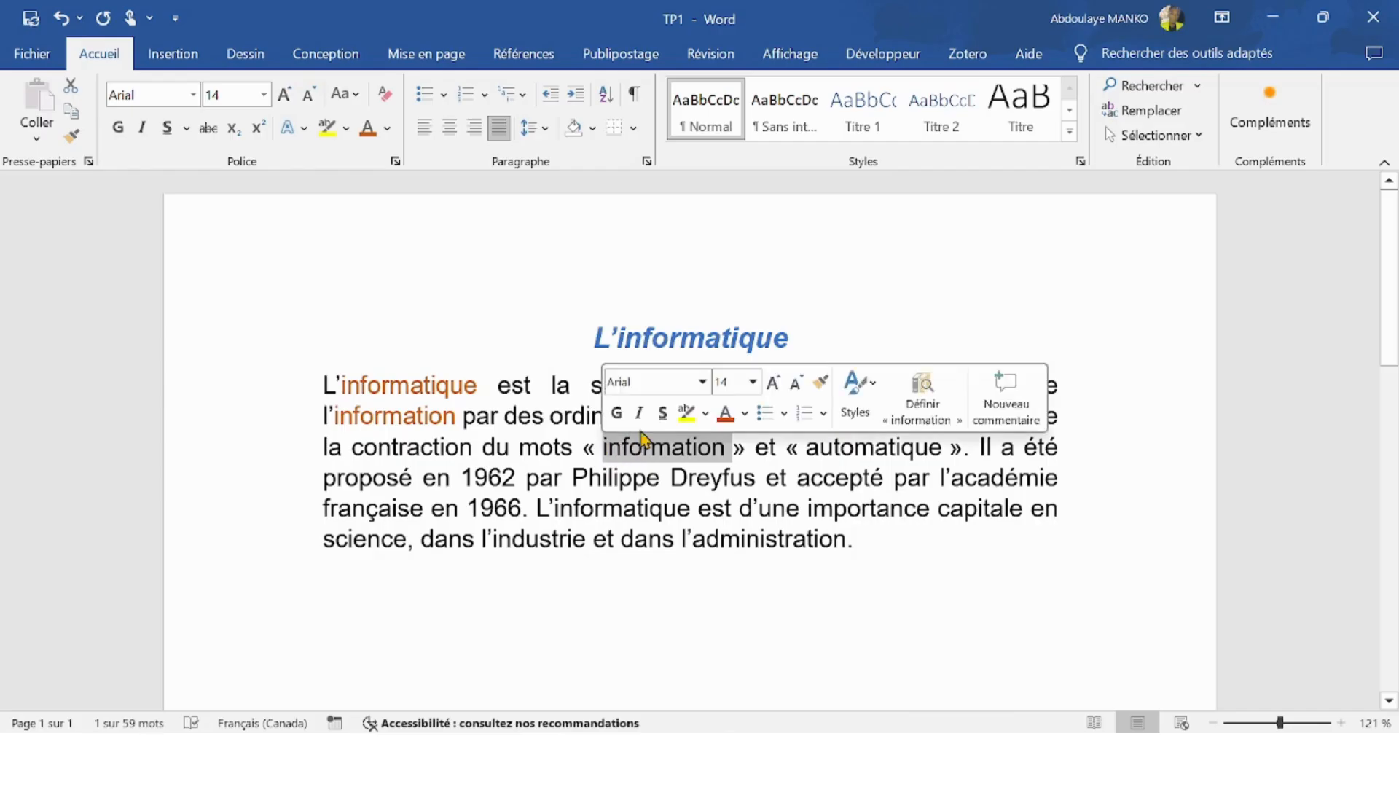
click(725, 413)
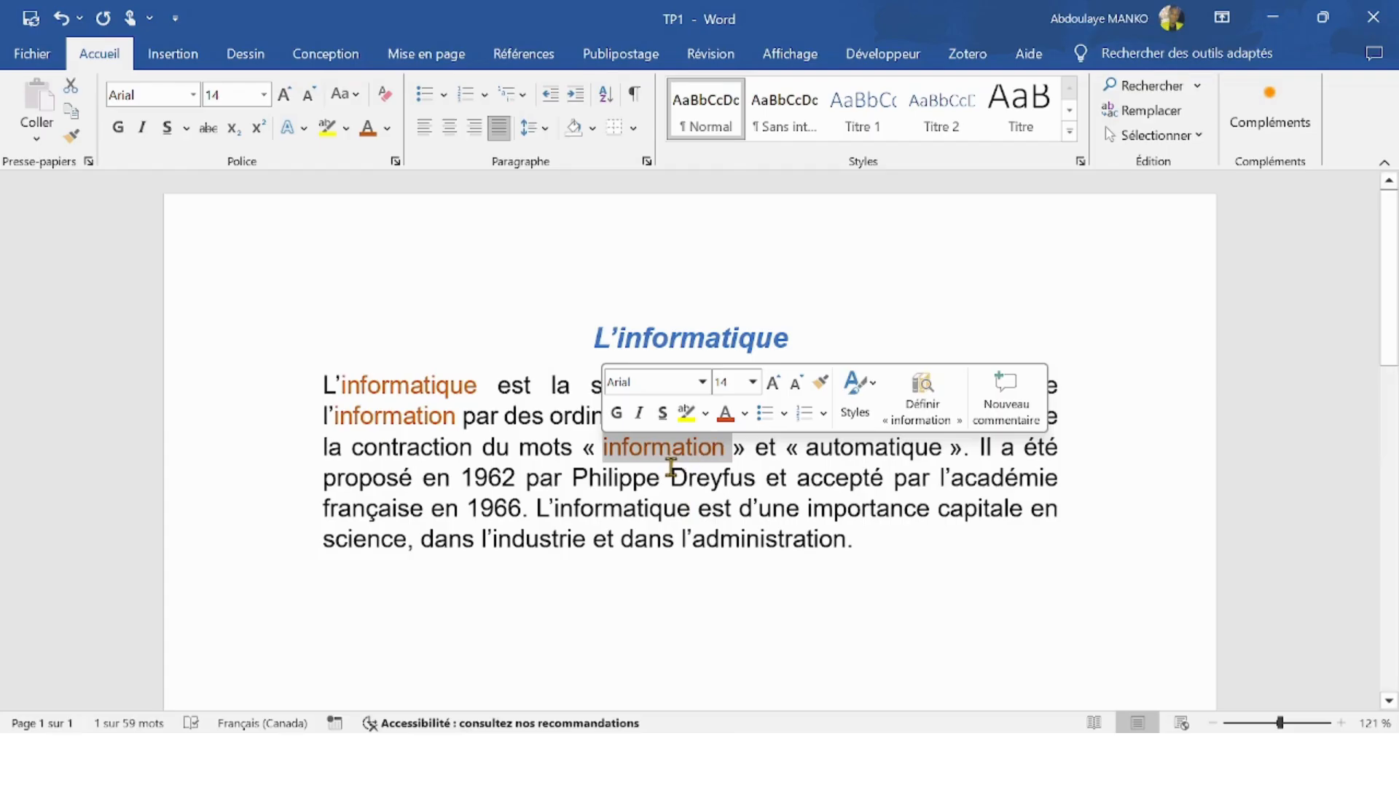
click(744, 413)
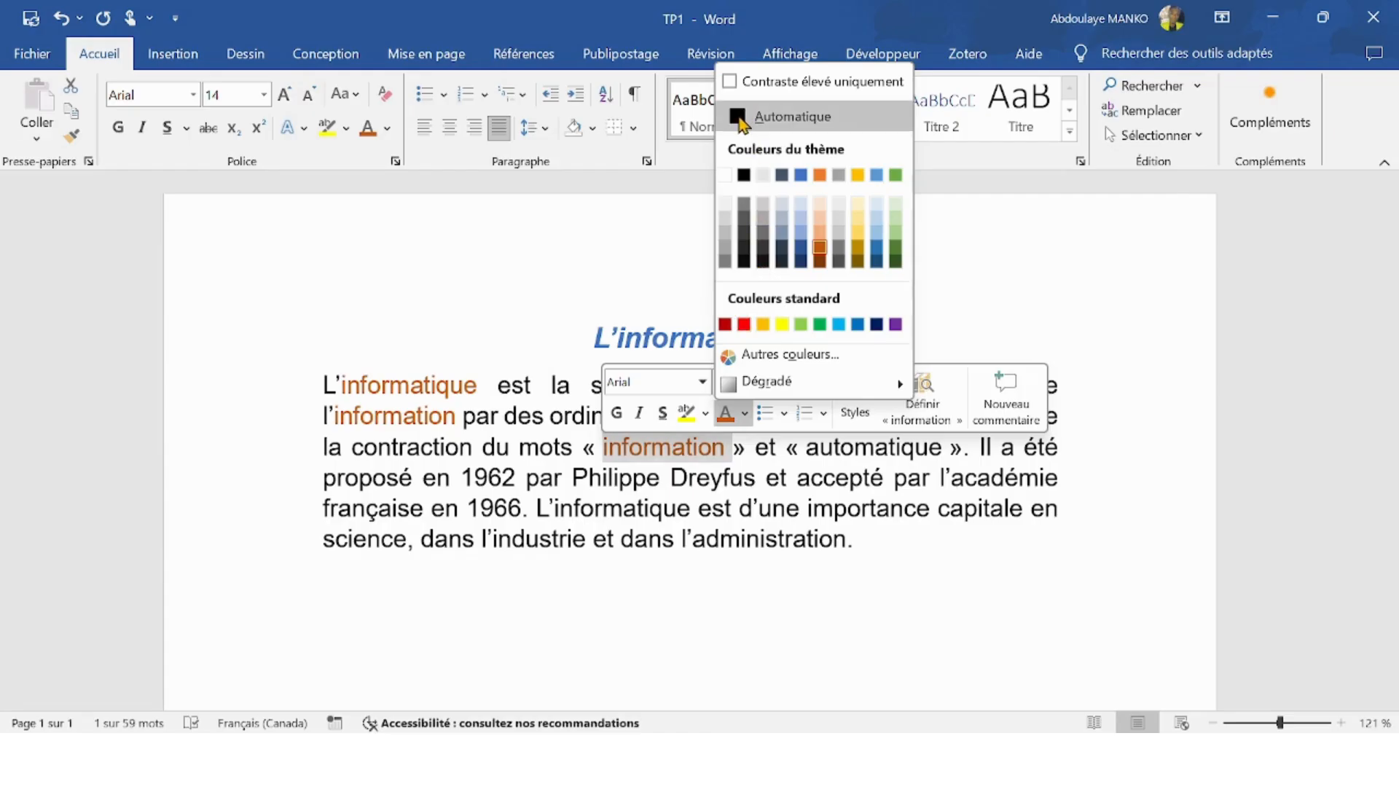
click(742, 120)
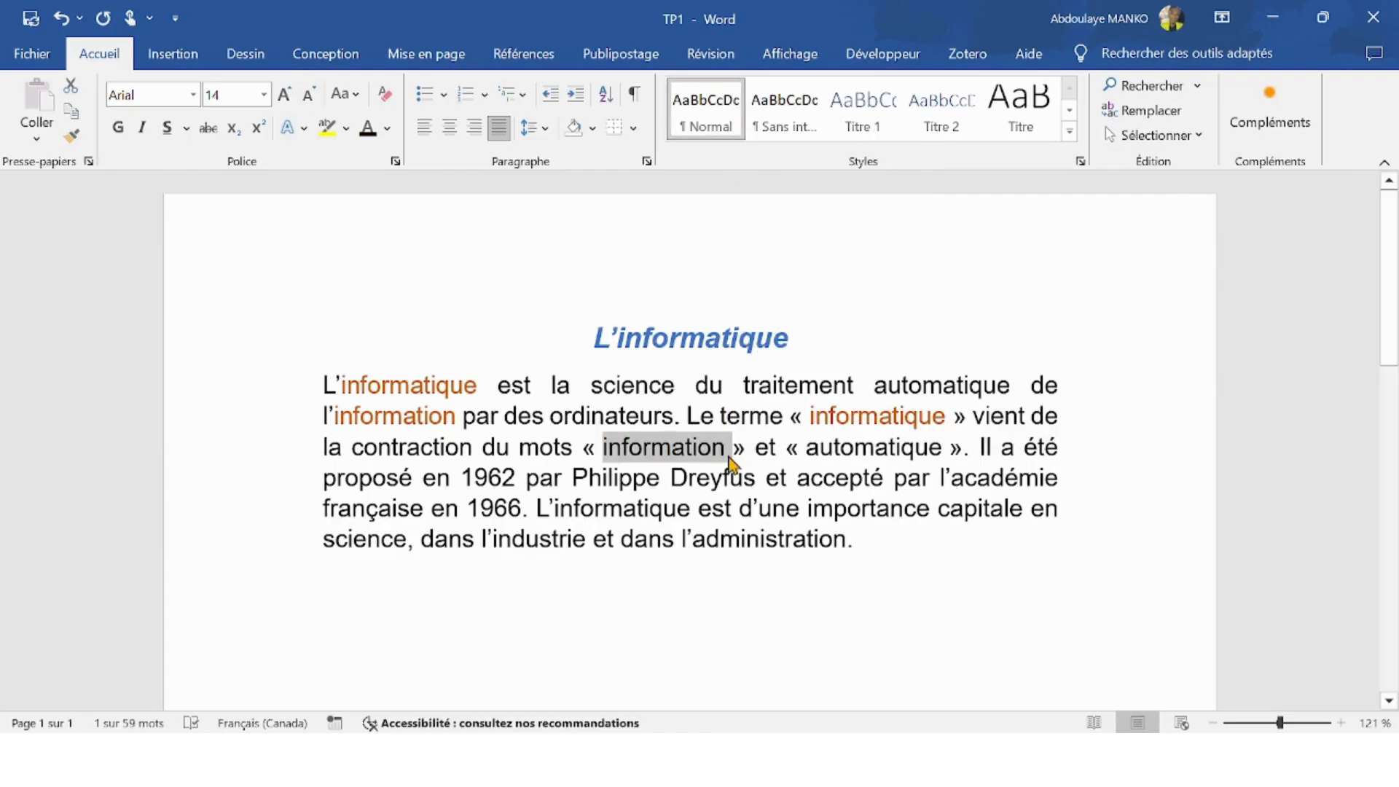
Step: Return the word "information" in the paragraph's second line to the automatic font colour and clear the selection
click(457, 416)
drag(424, 418, 334, 420)
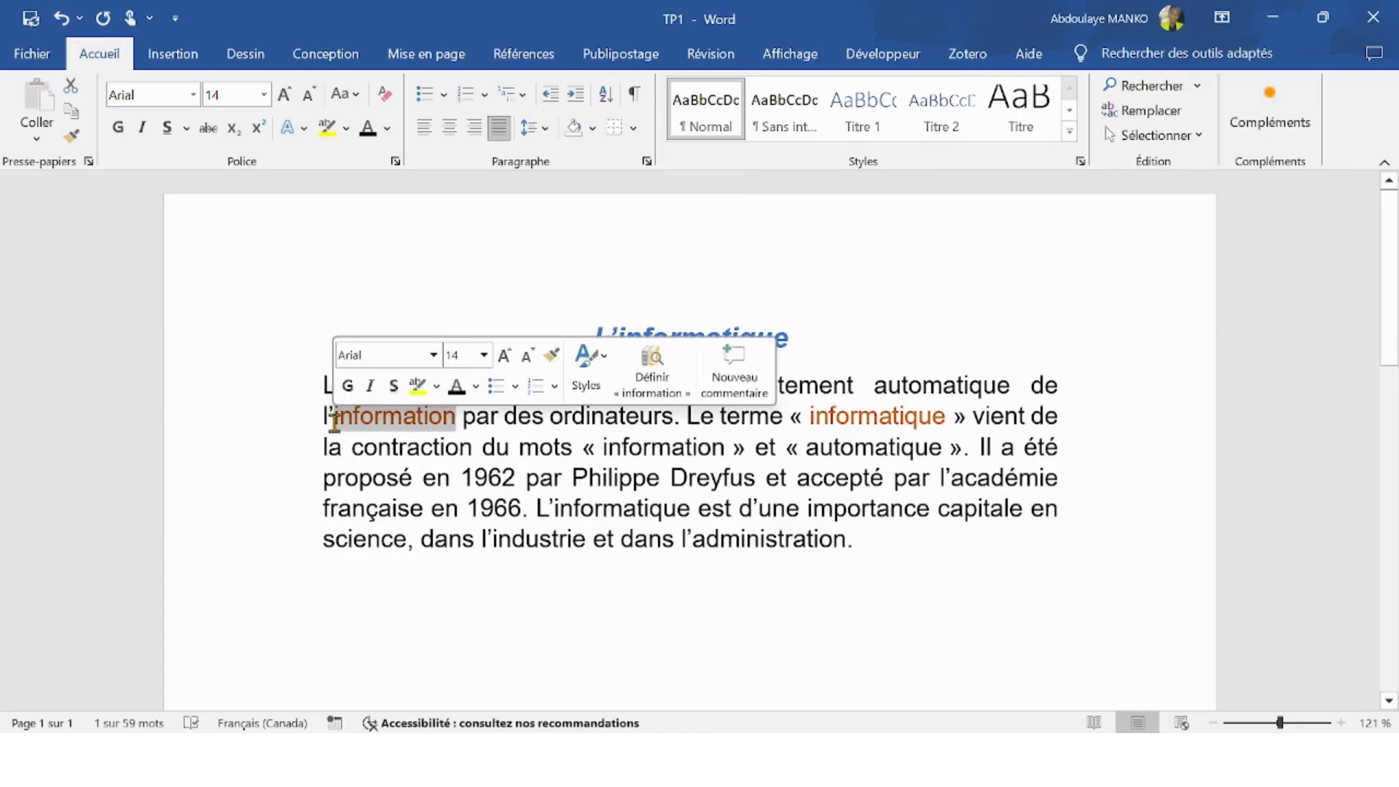
click(458, 392)
click(665, 584)
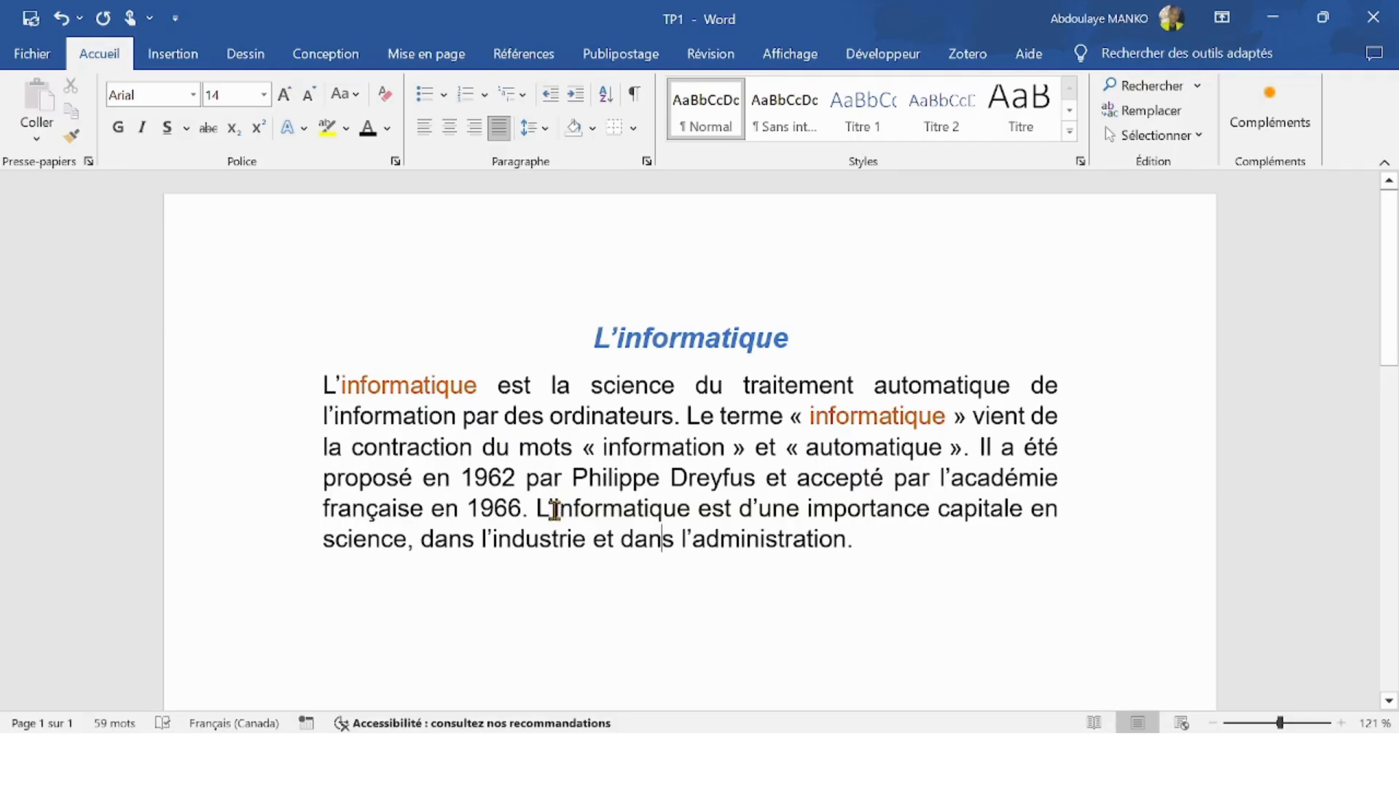
Step: Colour the word "informatique" after "en 1966" with the dark orange theme shade and clear the selection
drag(554, 510, 685, 510)
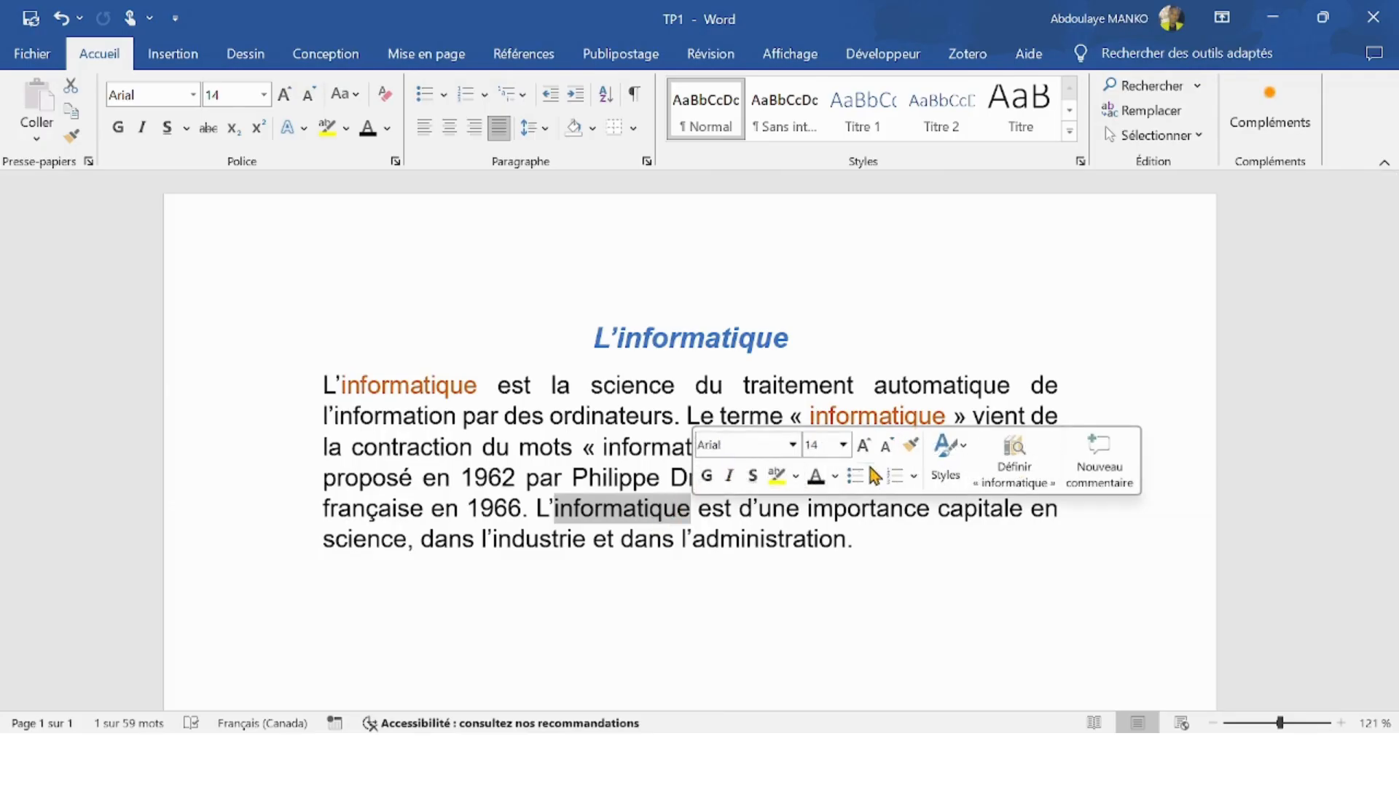
click(835, 478)
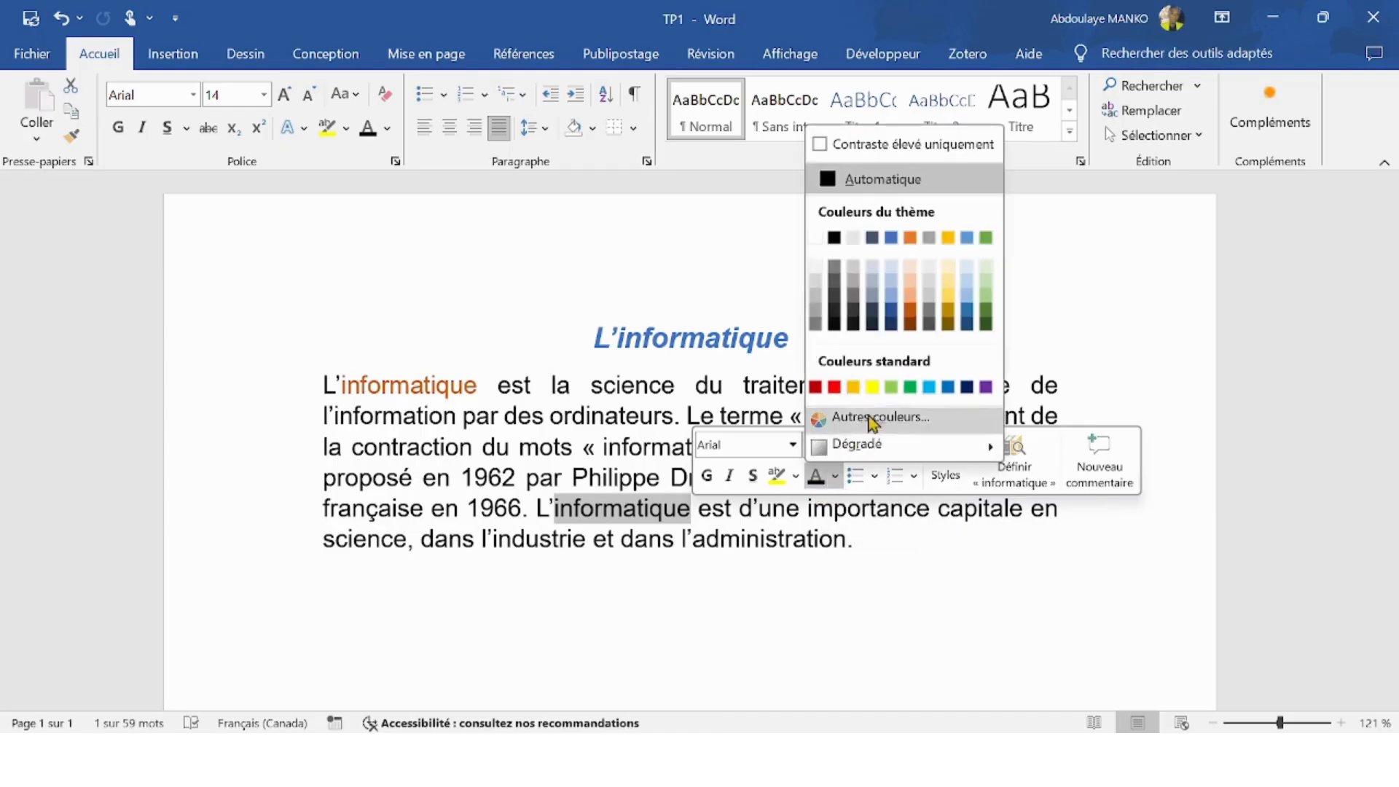
click(909, 315)
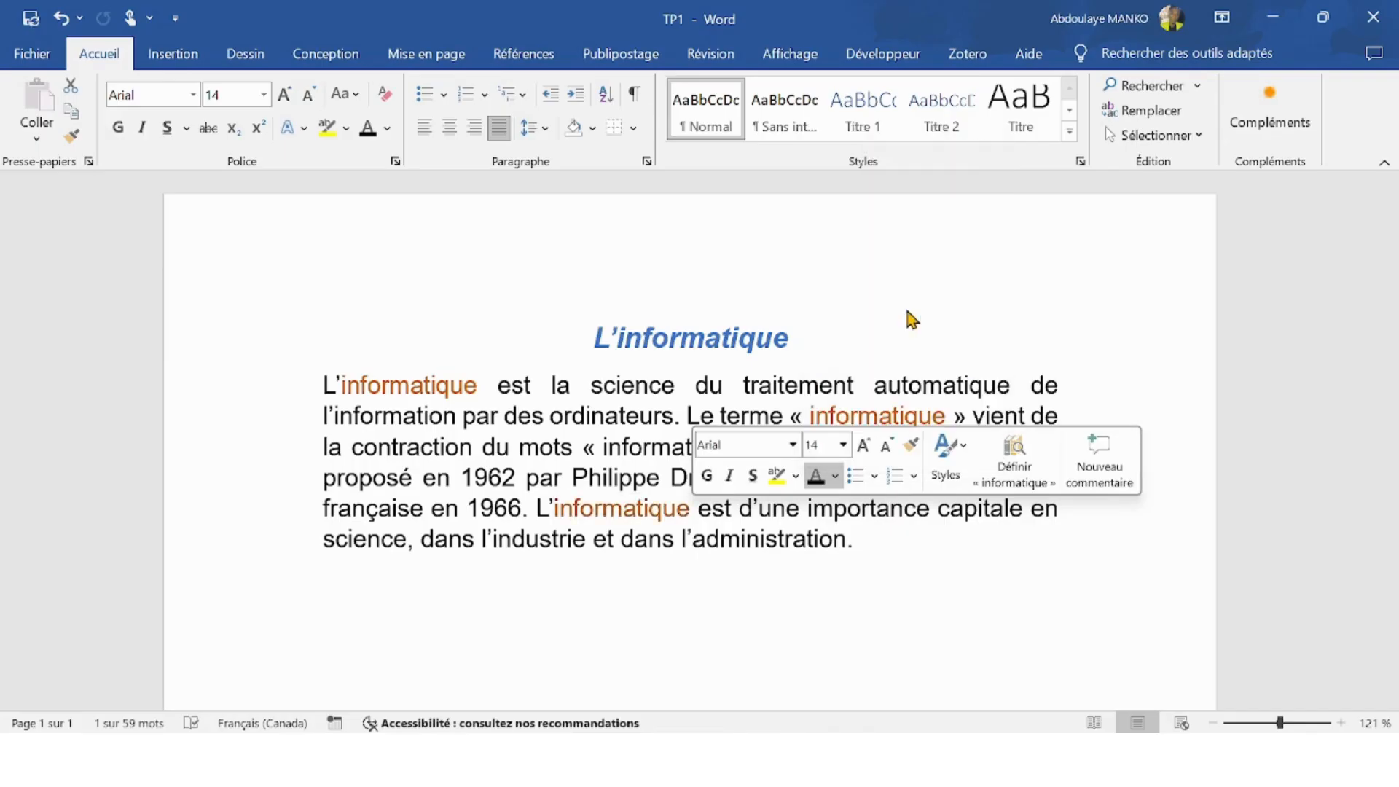
click(817, 537)
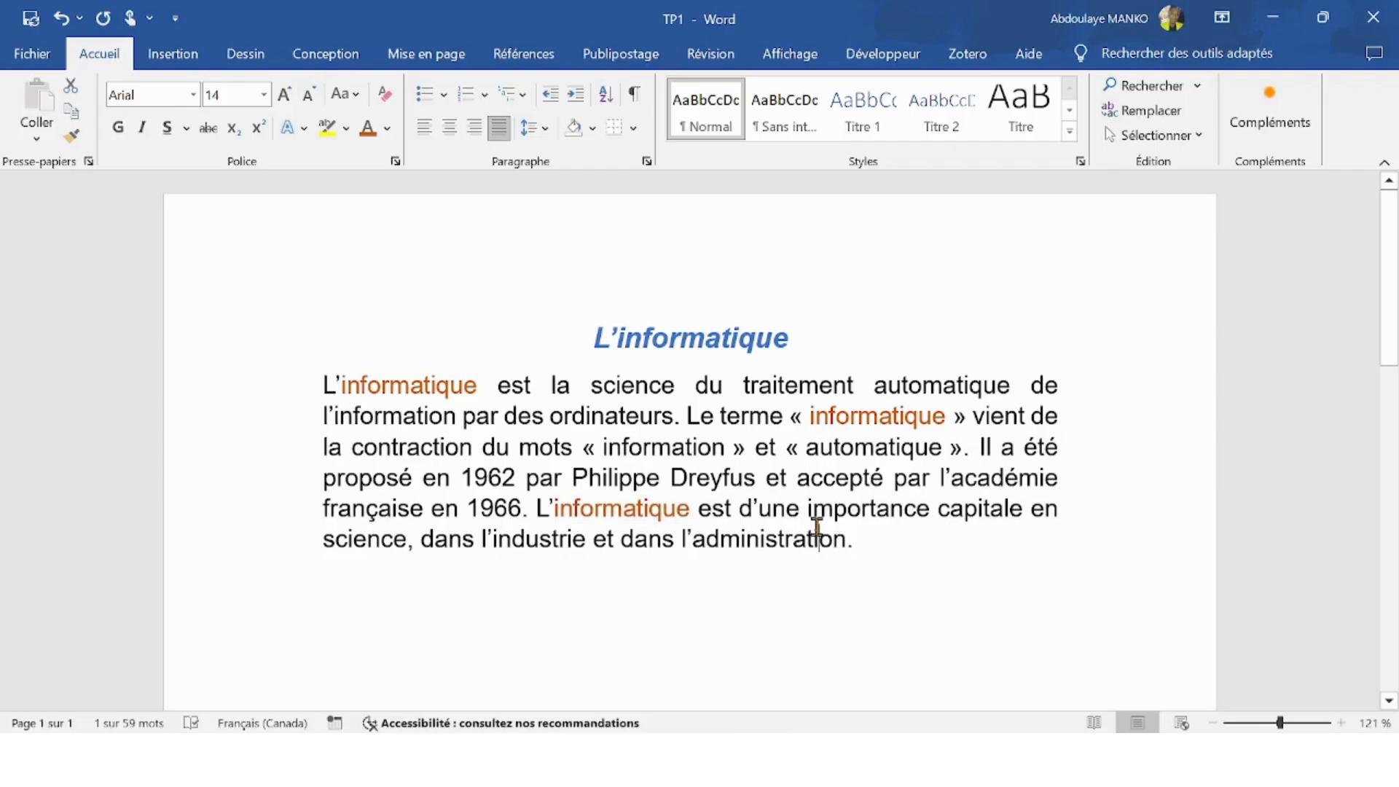
click(548, 577)
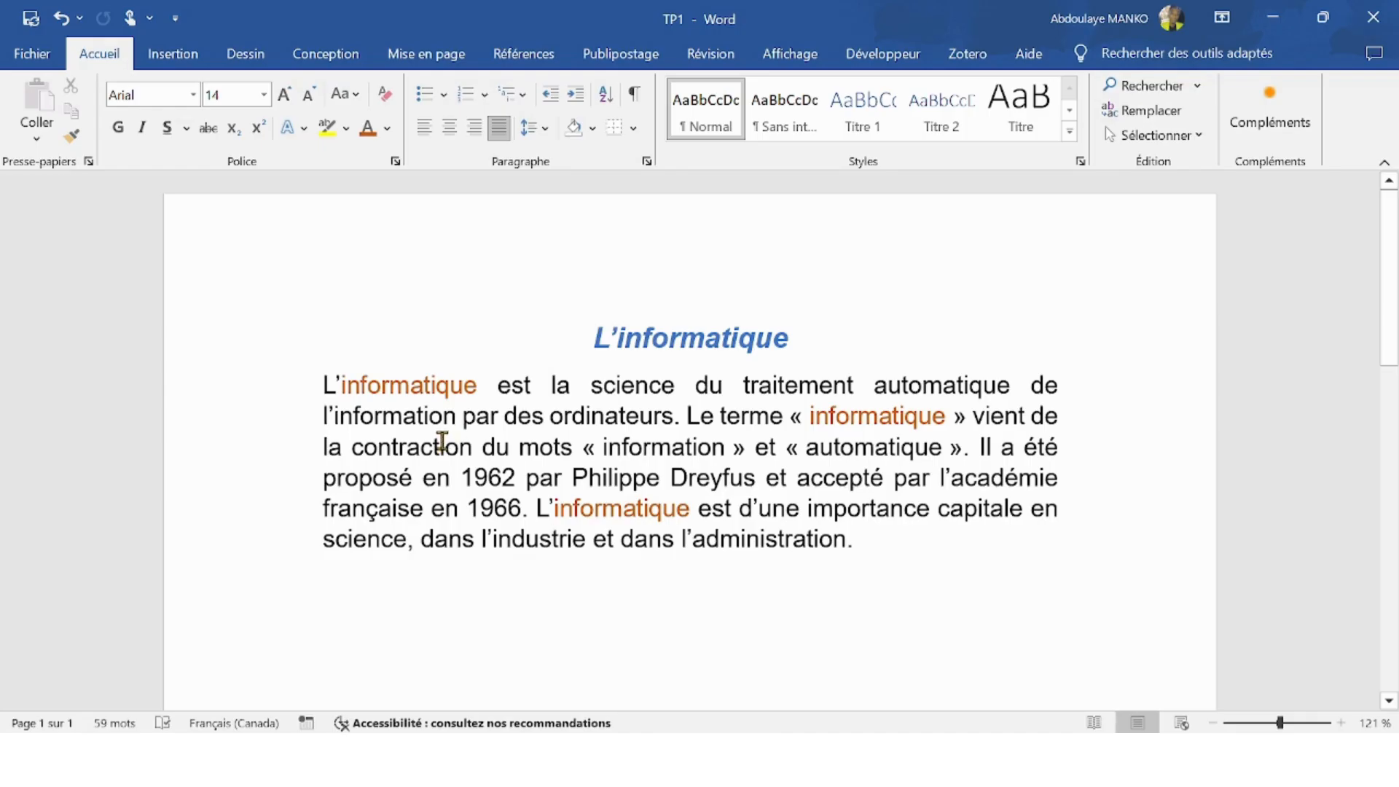
Step: Make the word "informatique" at the start of the body paragraph bold, underlined and italic
drag(478, 386, 349, 385)
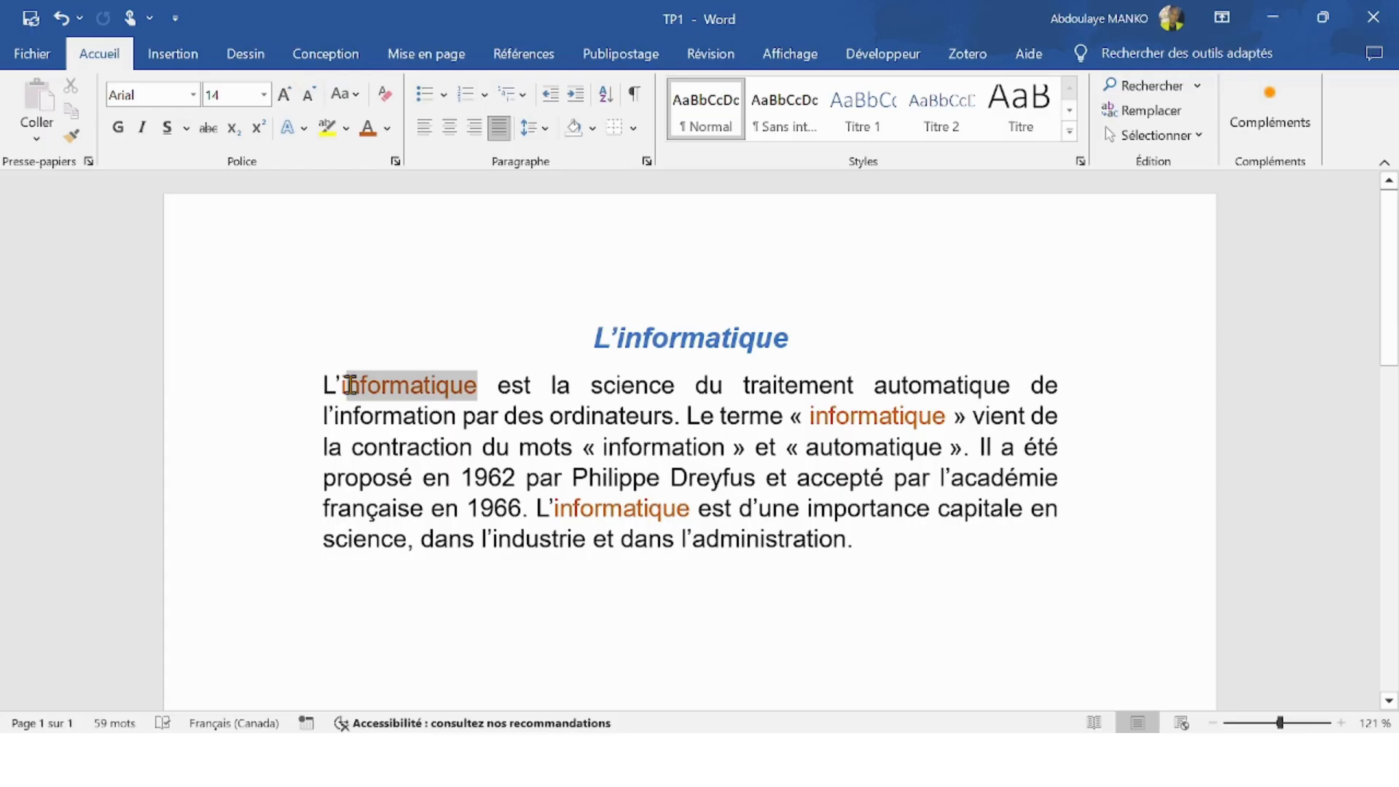
drag(350, 384, 343, 381)
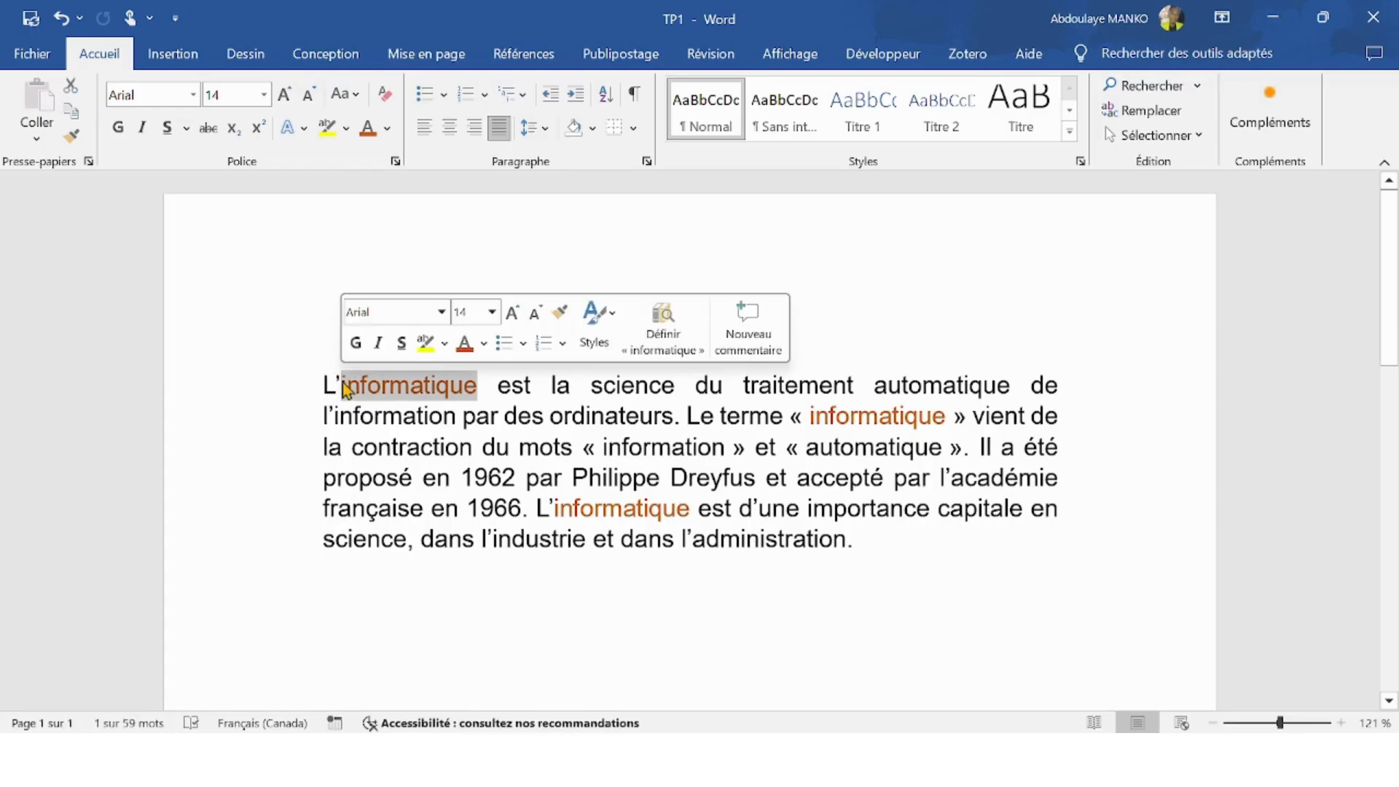
click(356, 344)
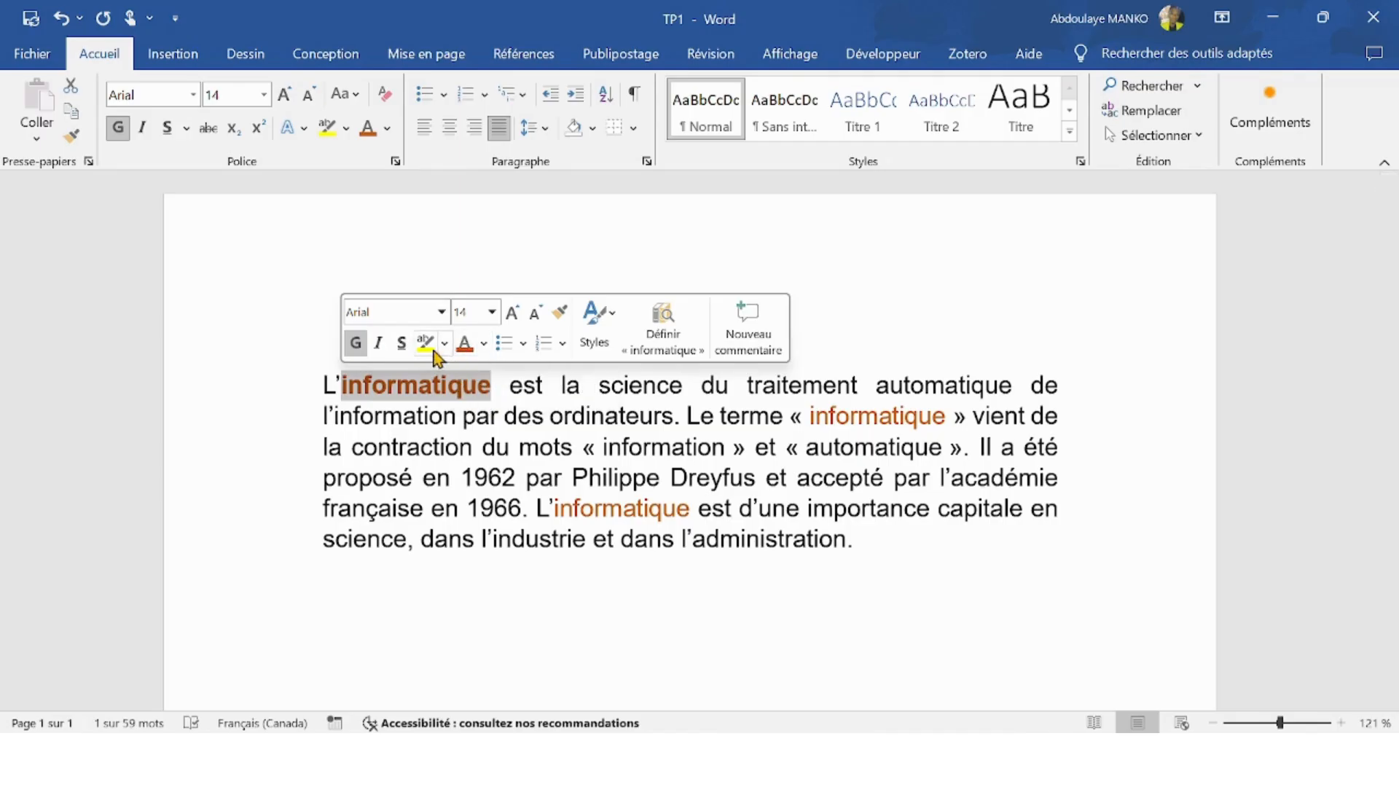
click(401, 349)
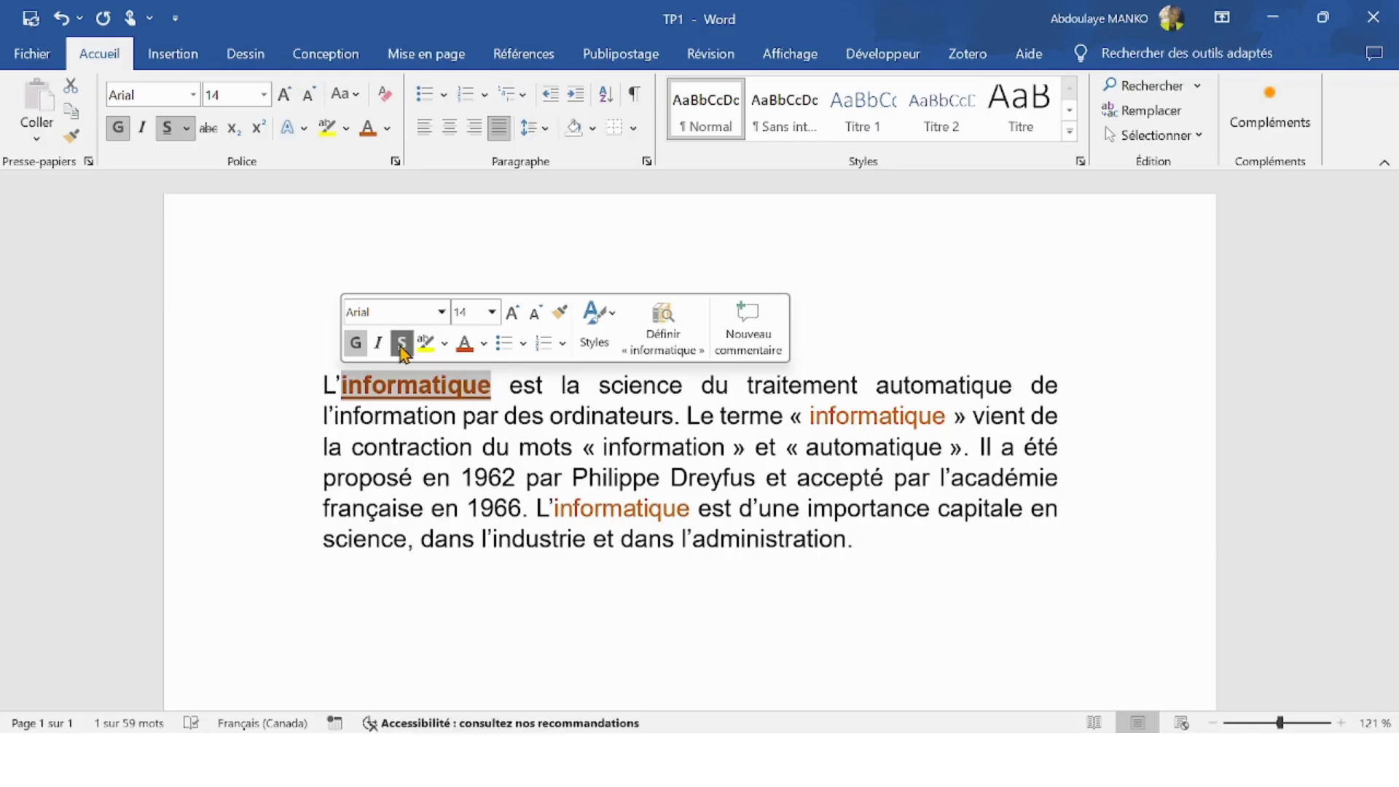
click(378, 343)
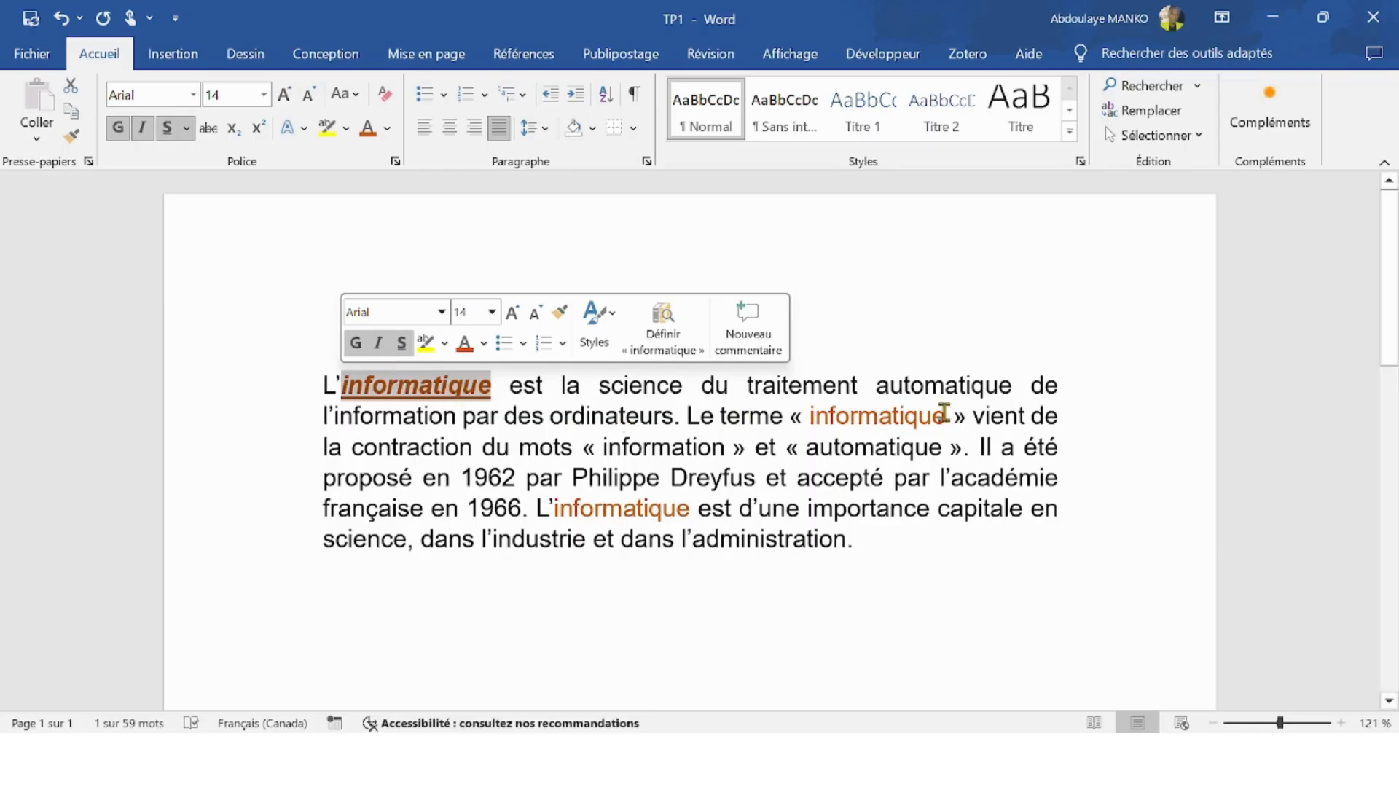
Step: Apply bold, underline and italic to the quoted word "informatique" after "Le terme"
drag(945, 413, 810, 414)
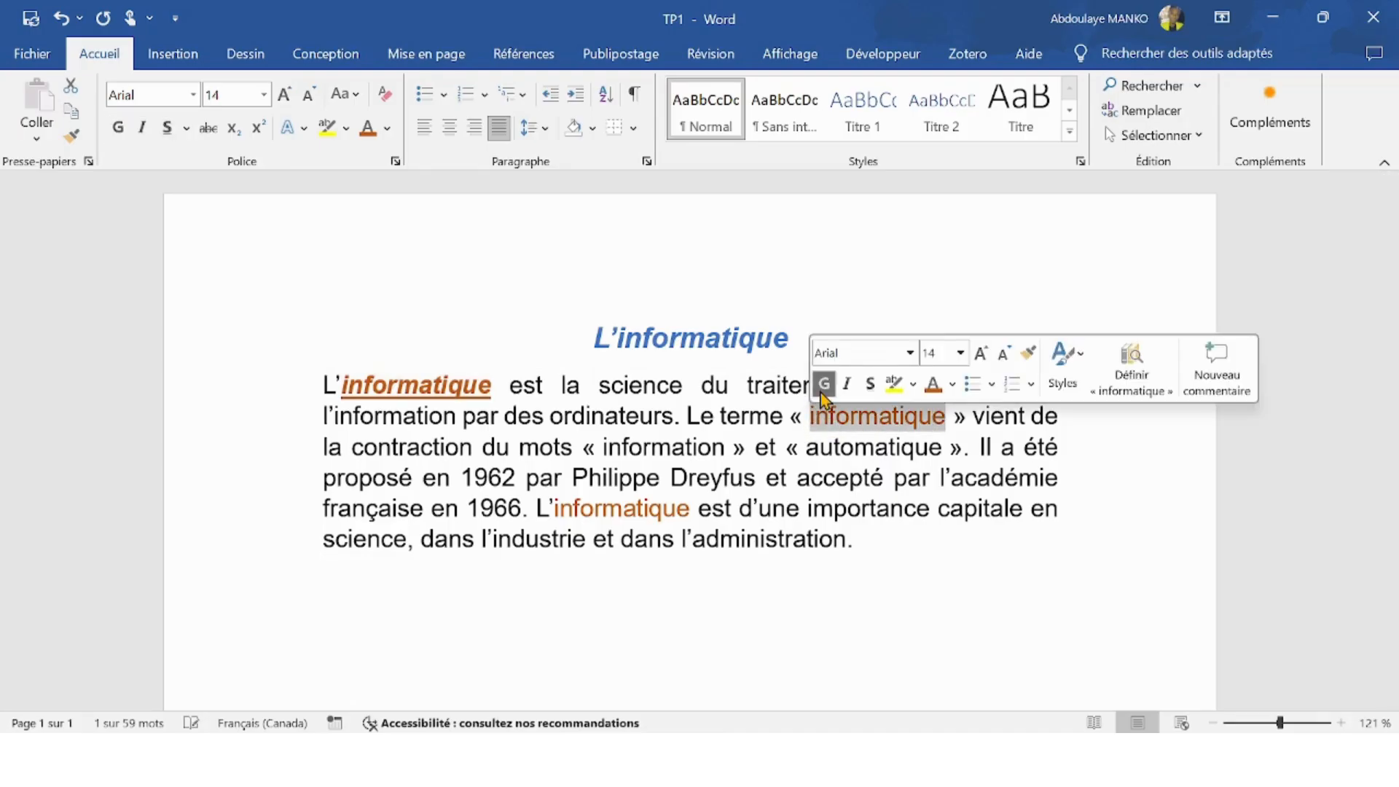
click(822, 390)
click(864, 385)
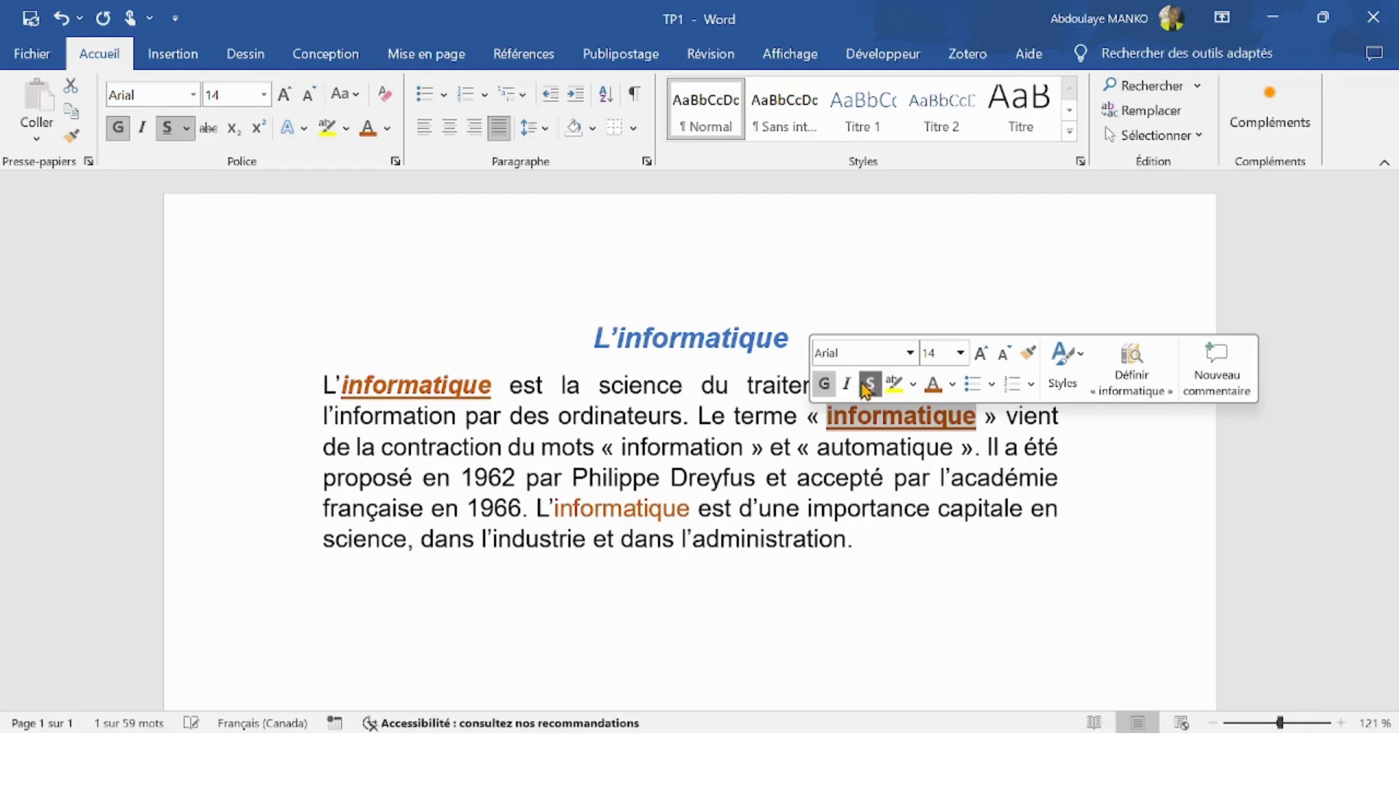
click(846, 384)
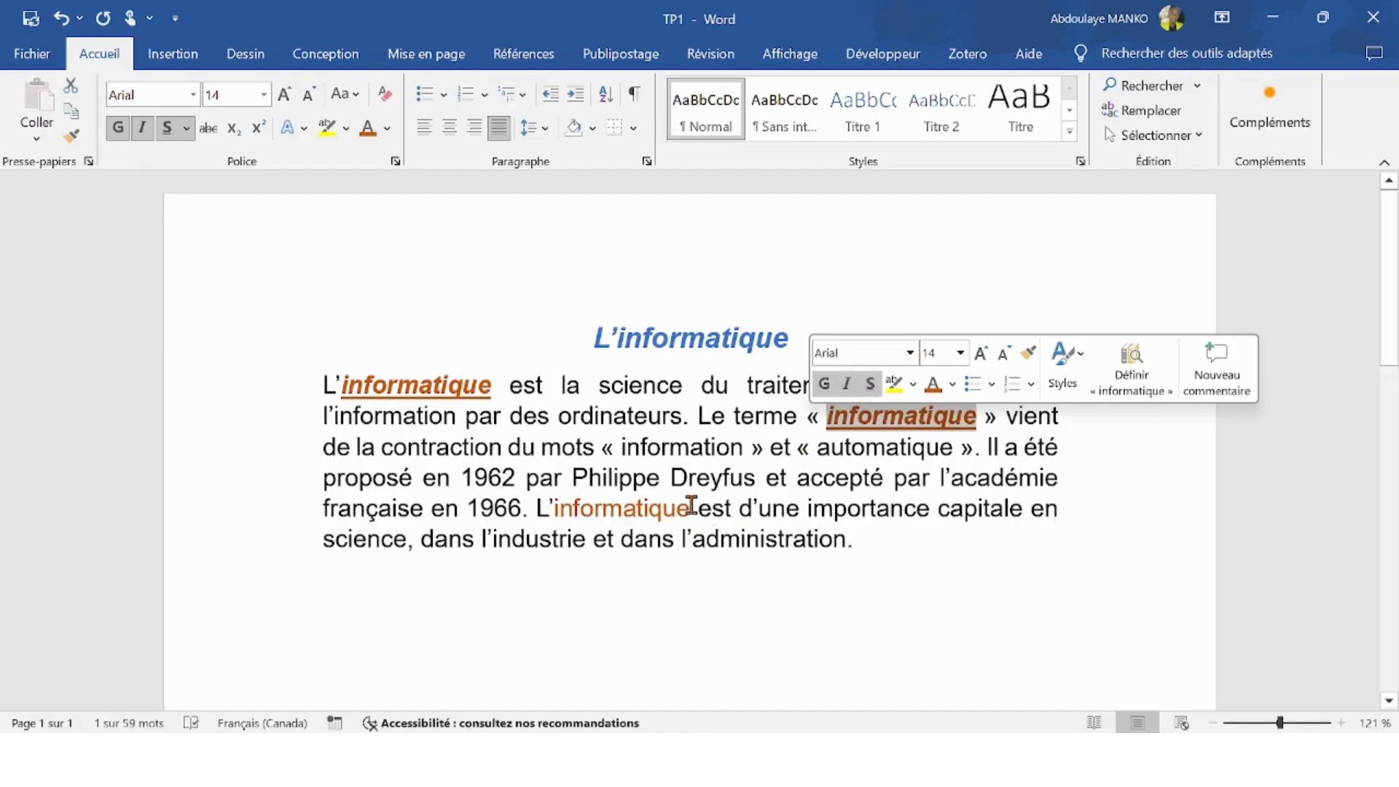
Step: Apply bold, underline and italic to the last "informatique", in the paragraph's fifth line, and clear the selection
drag(692, 507, 582, 505)
click(568, 476)
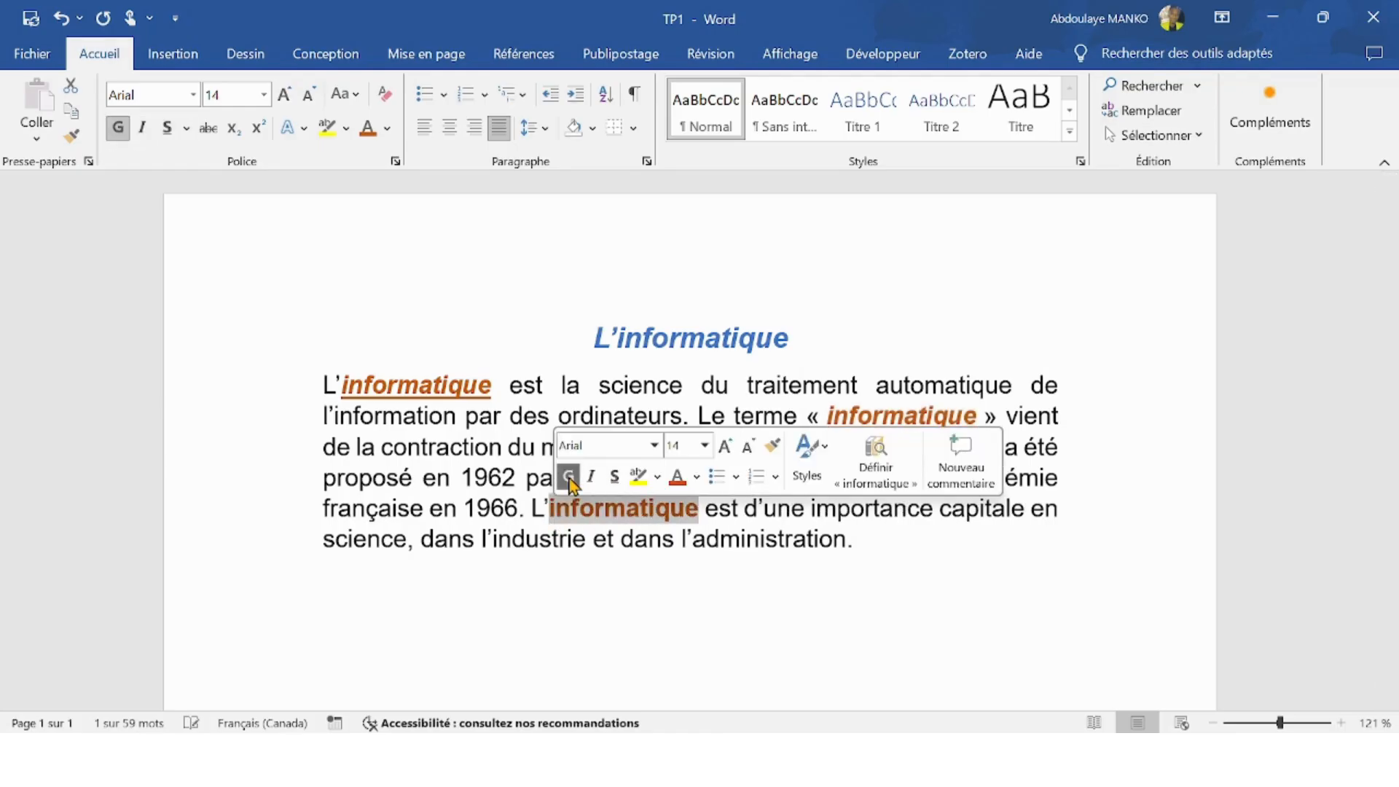
click(615, 477)
click(591, 477)
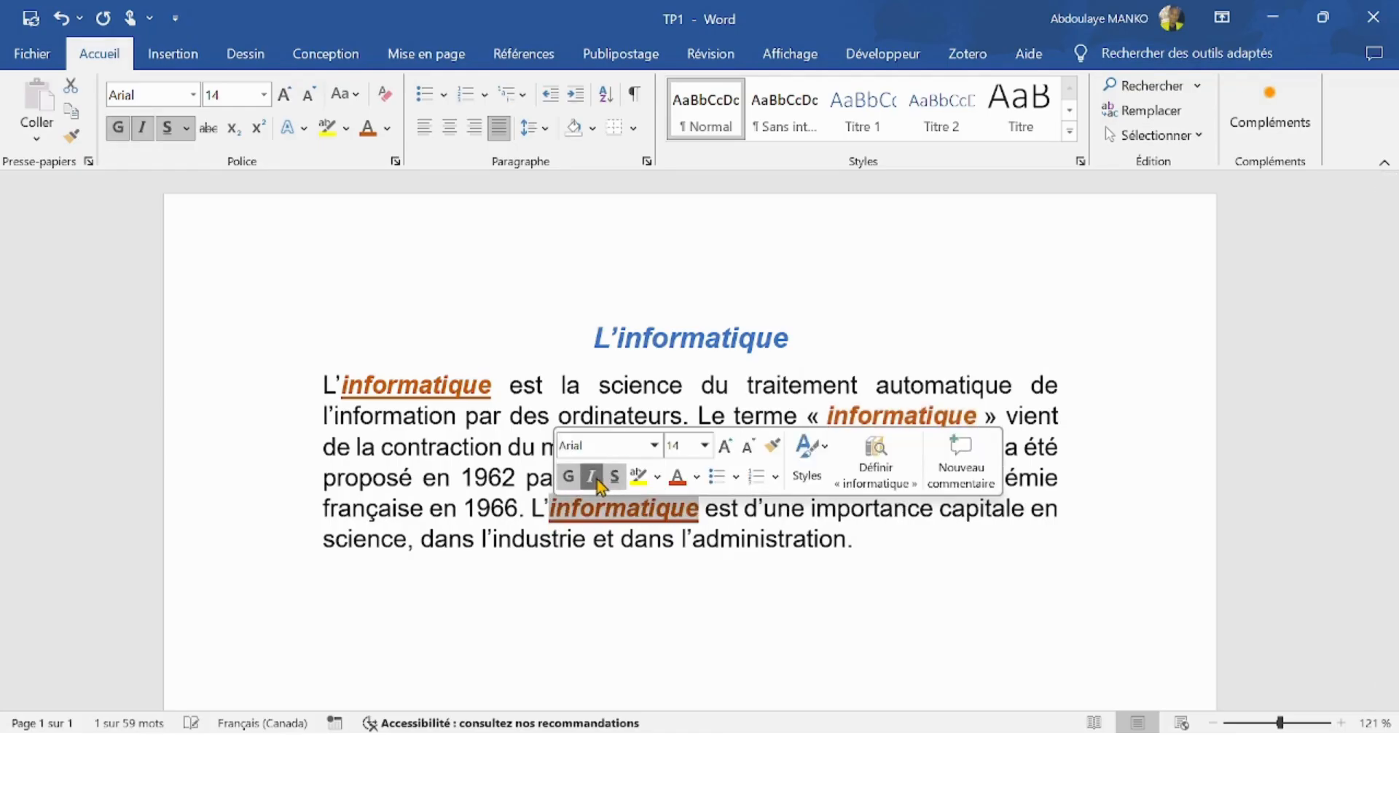
click(631, 582)
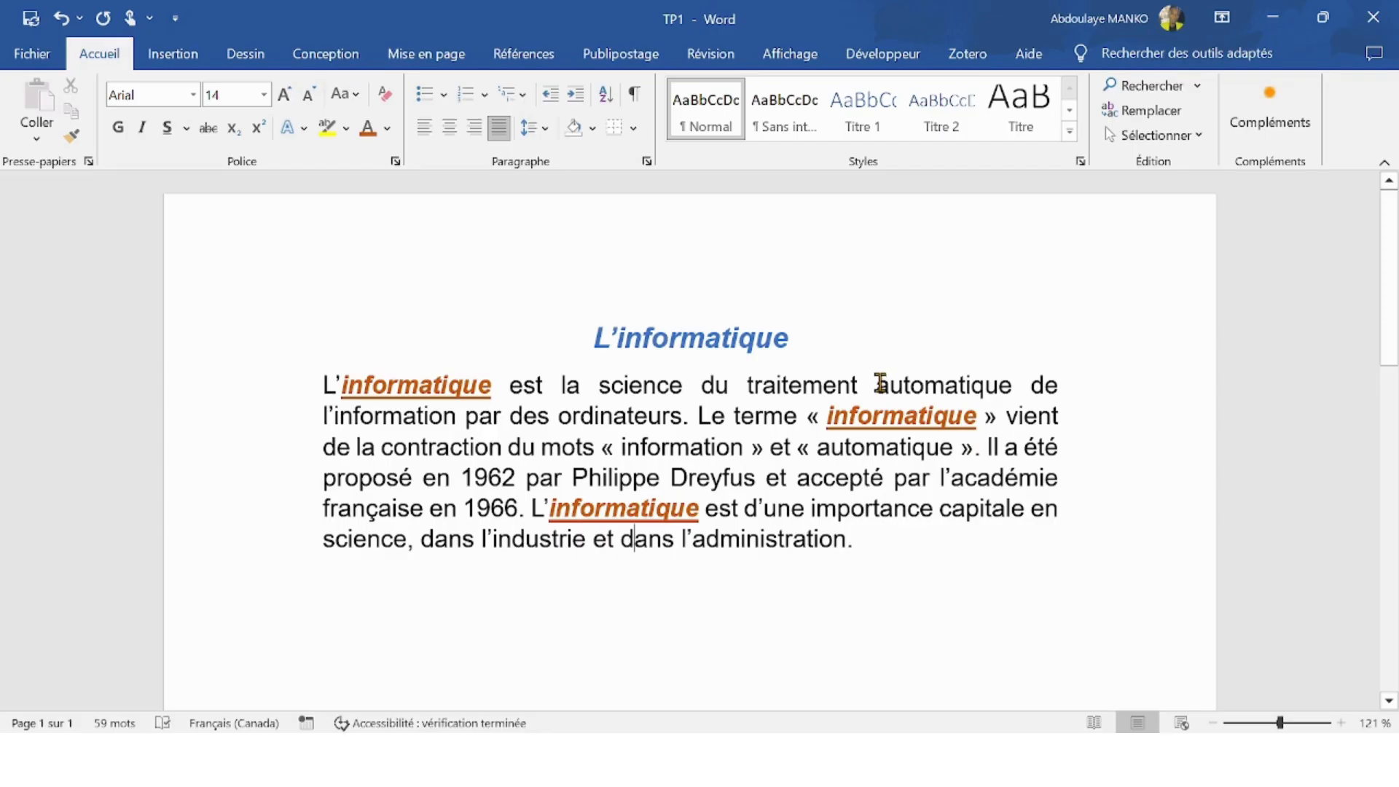
Step: Make the word "automatique" in the paragraph's first line bold, underlined and italic
drag(878, 384, 1014, 384)
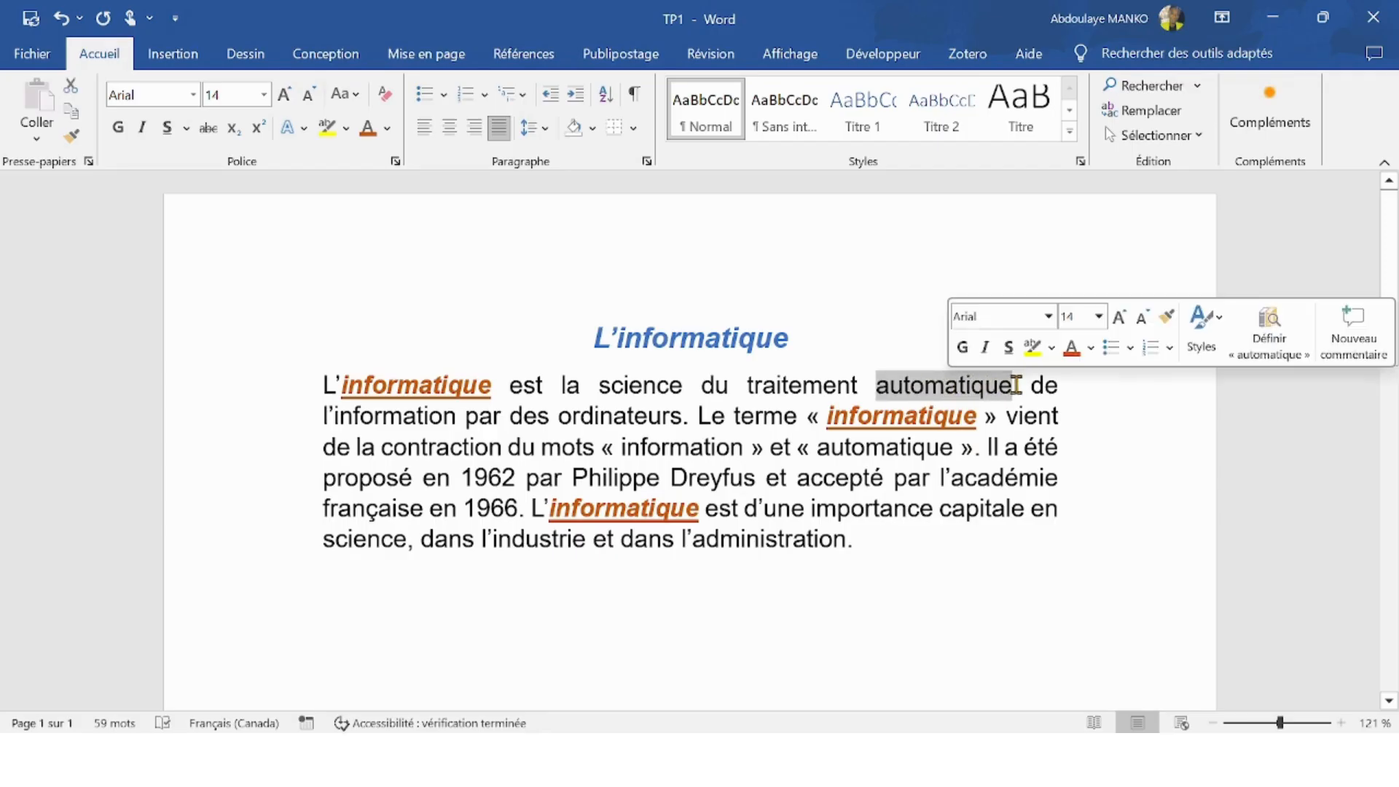
click(963, 348)
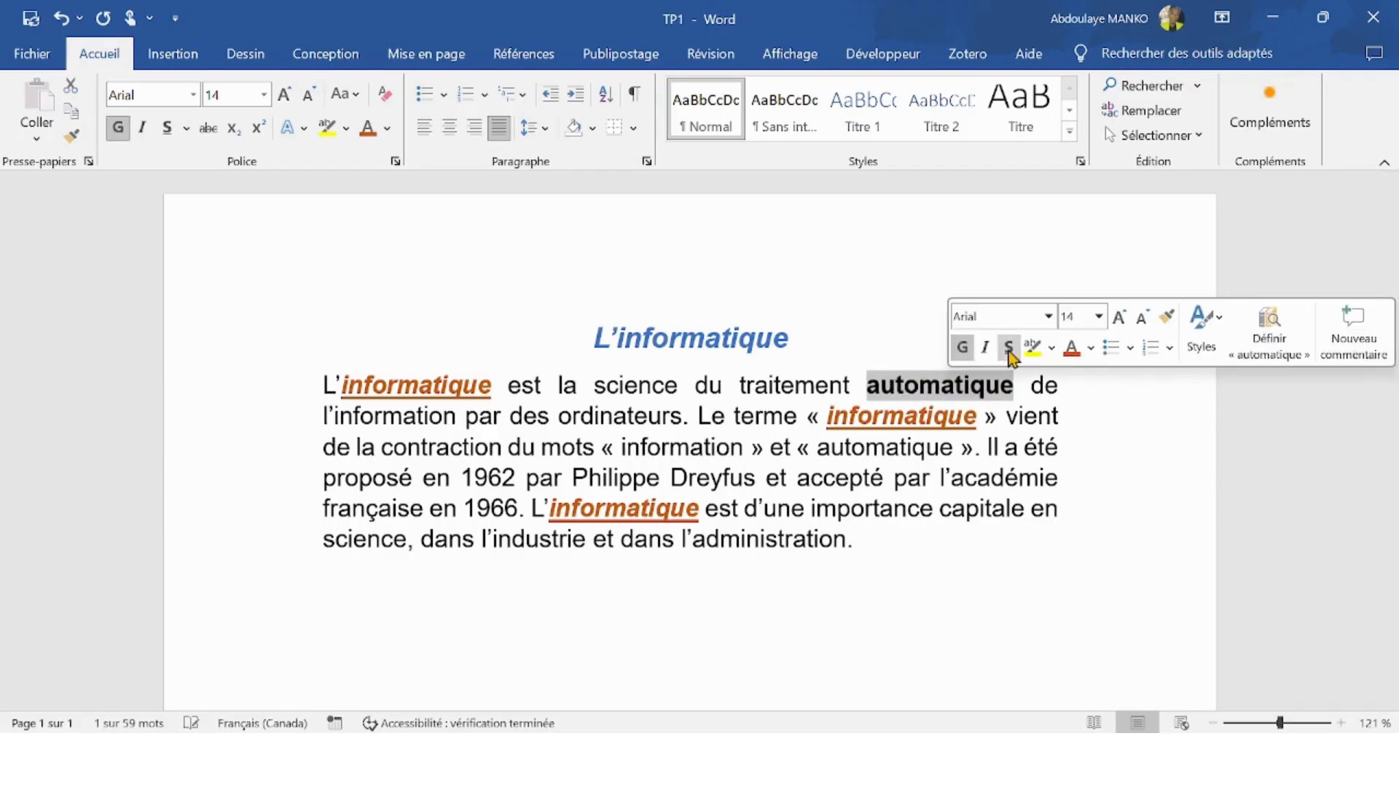
click(1008, 348)
click(987, 350)
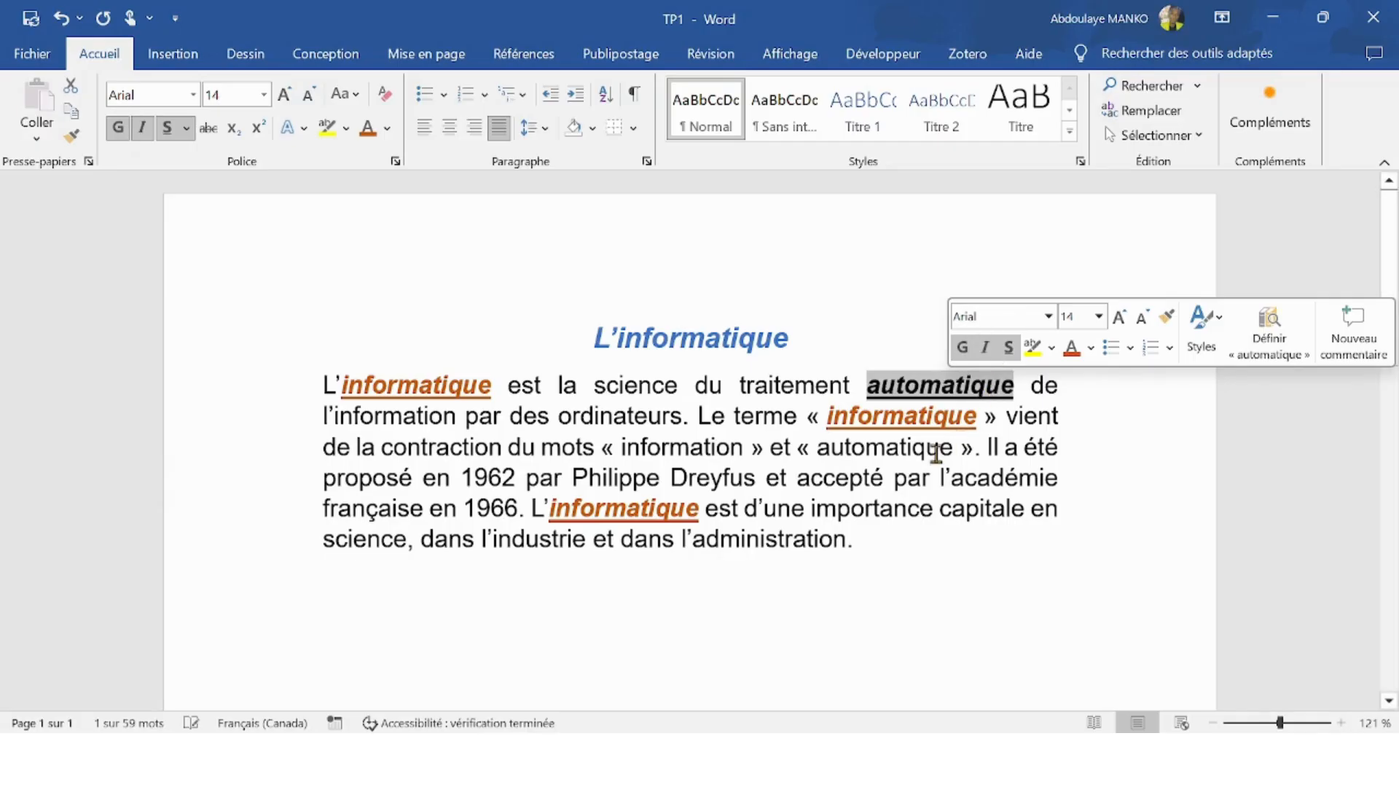
Step: Make the quoted word "automatique" in the paragraph's third line bold, underlined and italic, and clear the selection
drag(951, 448, 816, 449)
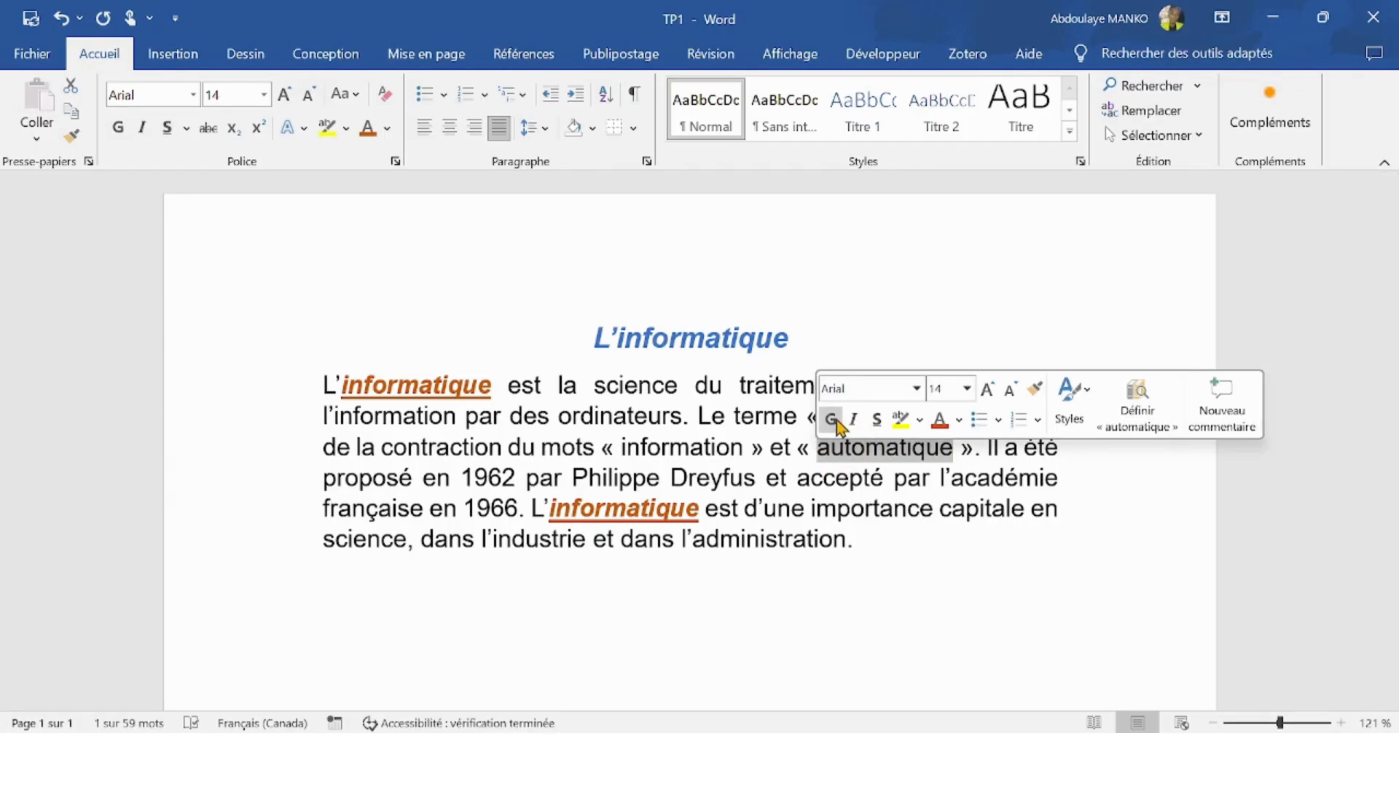
click(832, 420)
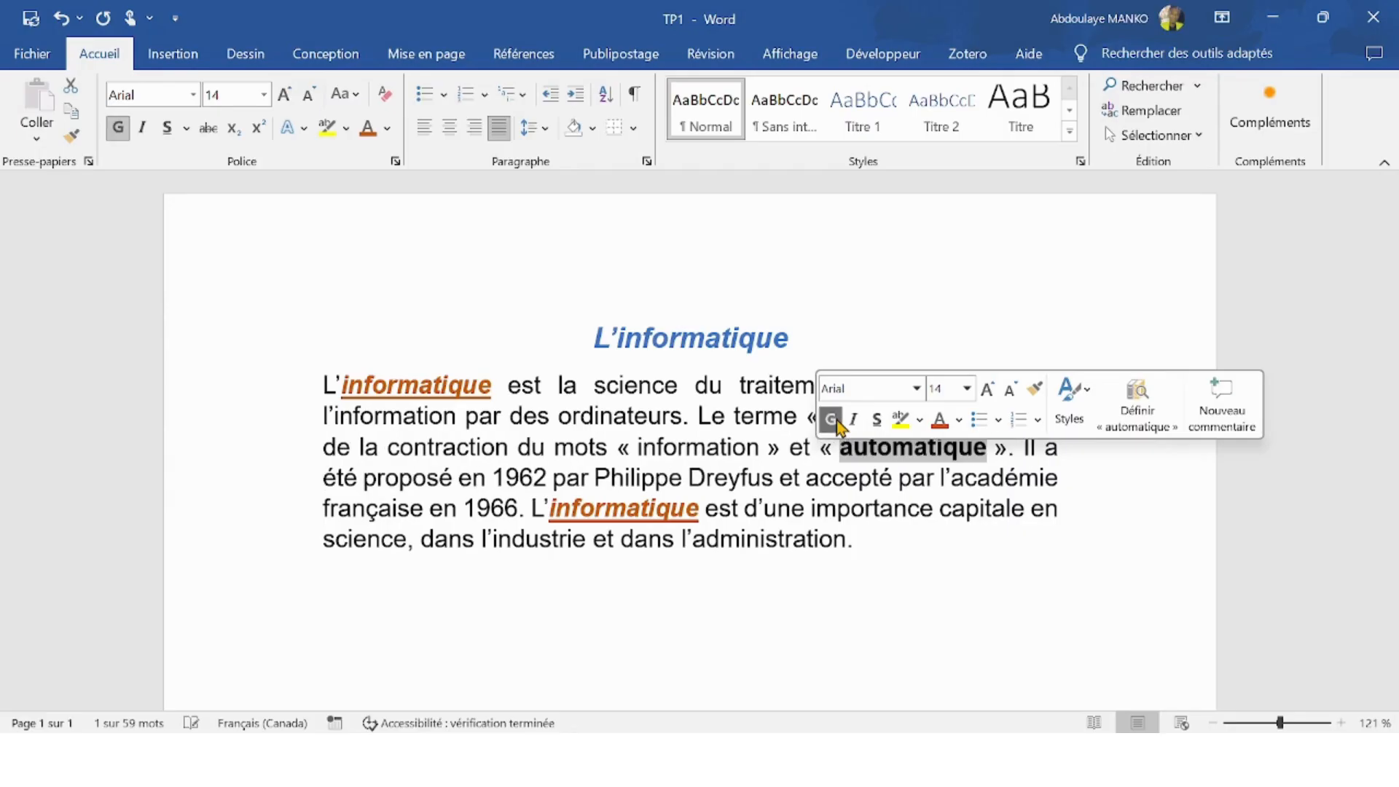
click(877, 420)
click(855, 420)
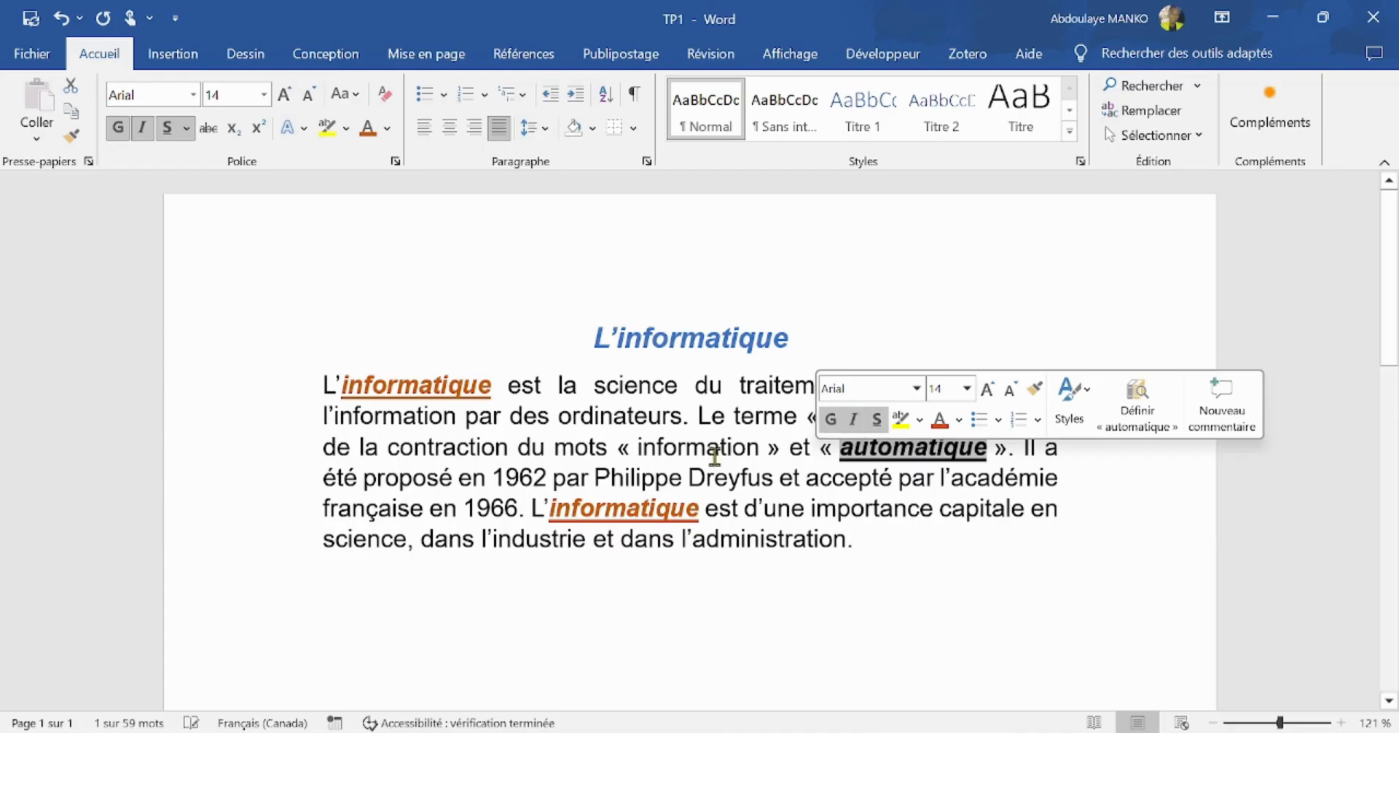
click(790, 299)
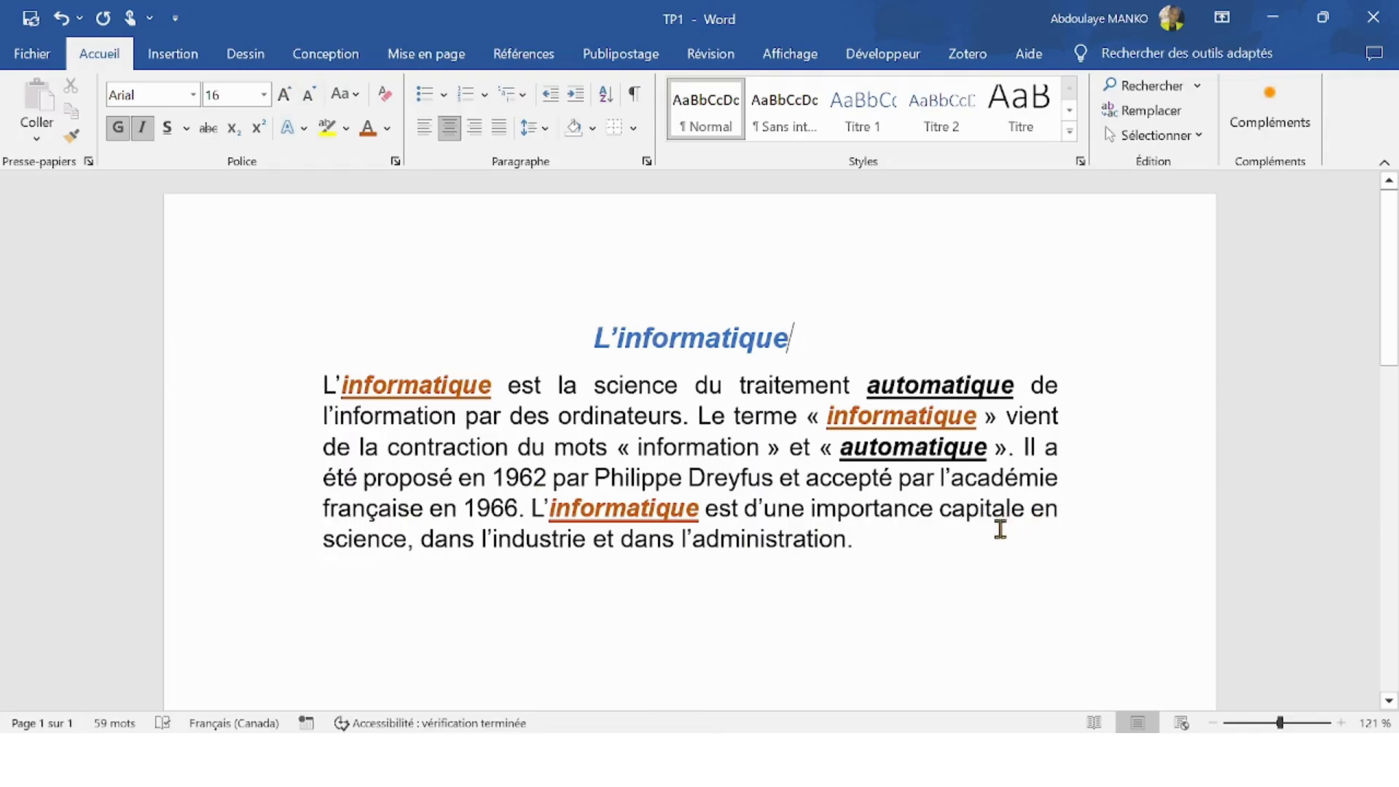
Step: Save the document with the formatted title and keywords
scroll(882, 674, down, 3)
scroll(882, 674, up, 3)
key(ctrl+s)
Step: Make the year 1962 in the paragraph's fourth line italic and colour it with the title's blue theme colour
drag(493, 475, 546, 478)
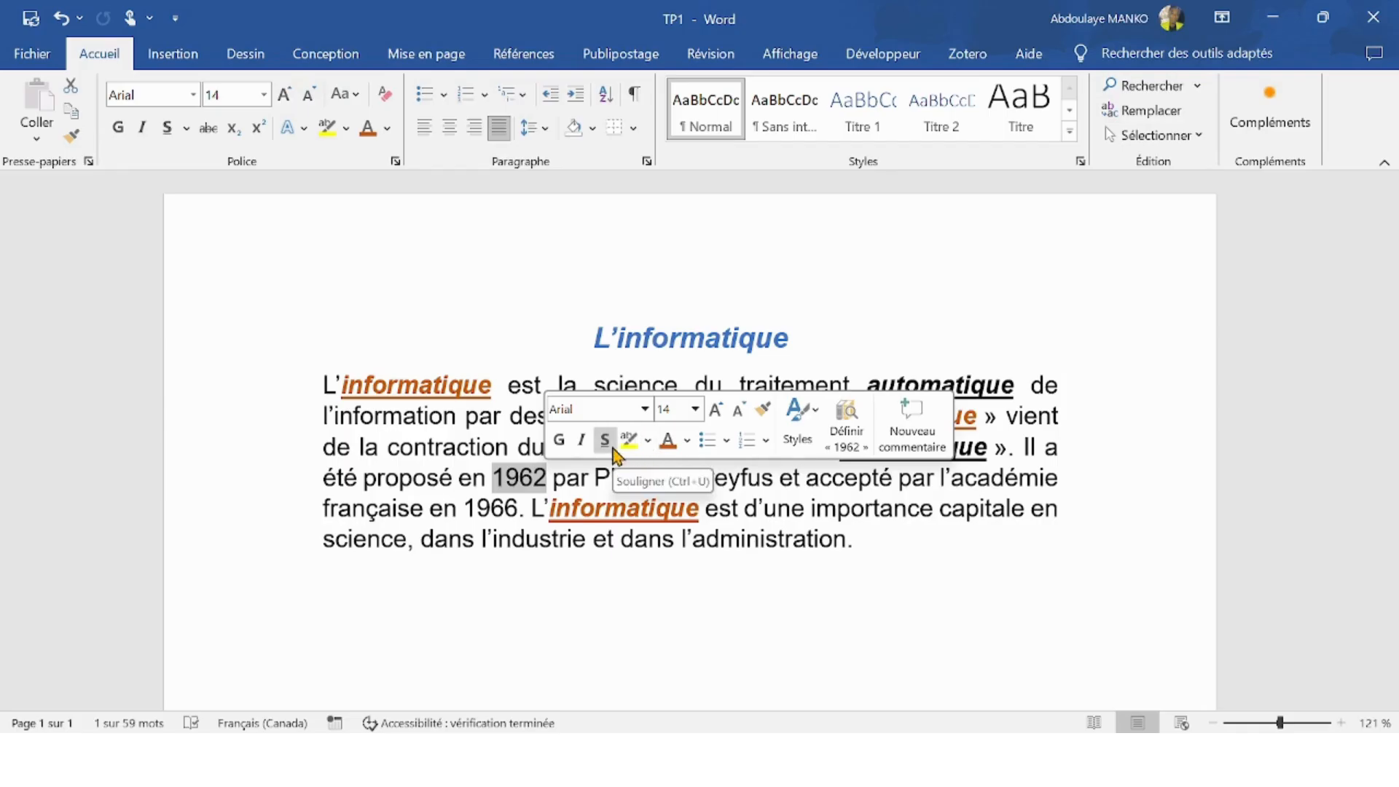
click(583, 443)
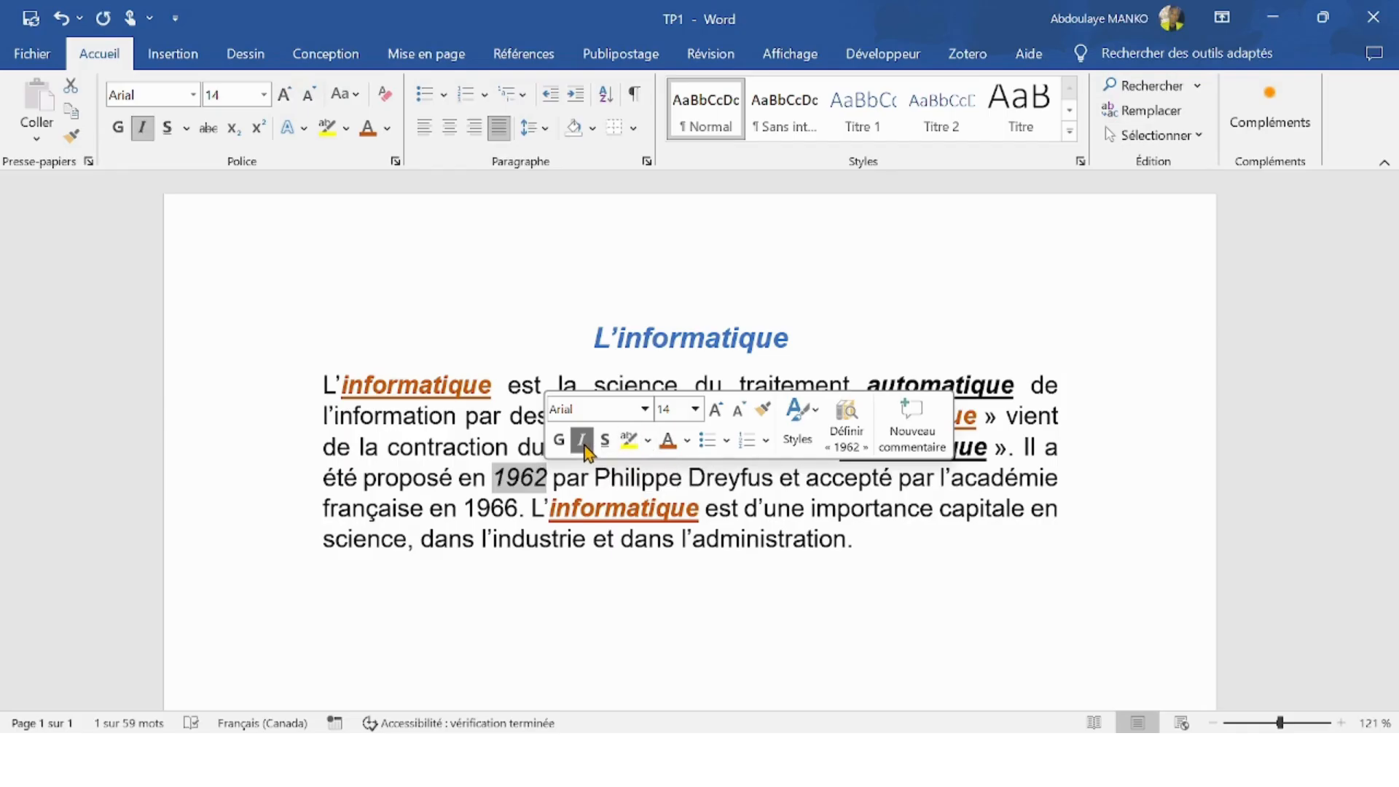
click(689, 441)
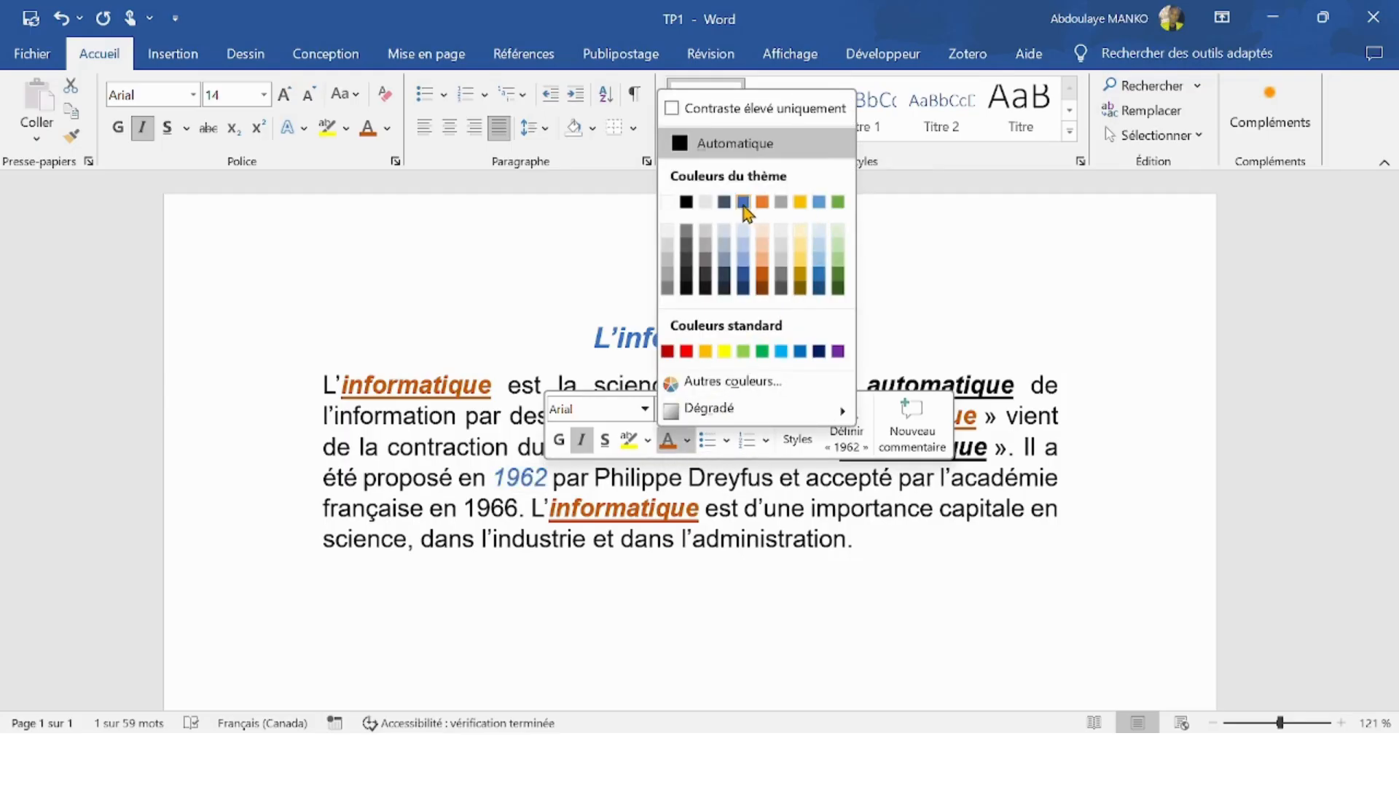
click(743, 202)
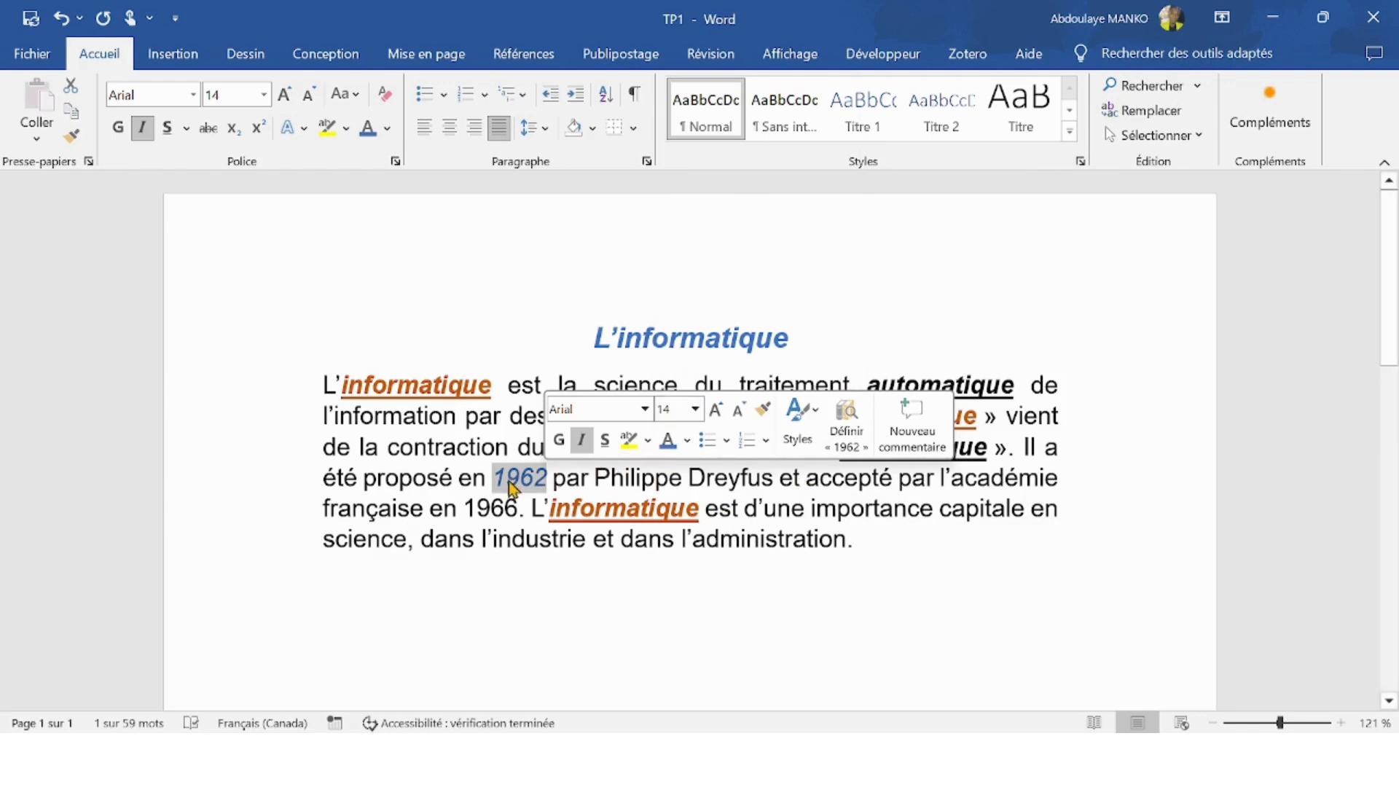
Step: Apply the same blue font colour and italic to the year 1966 in the fifth line, and clear the selection
drag(471, 512, 520, 514)
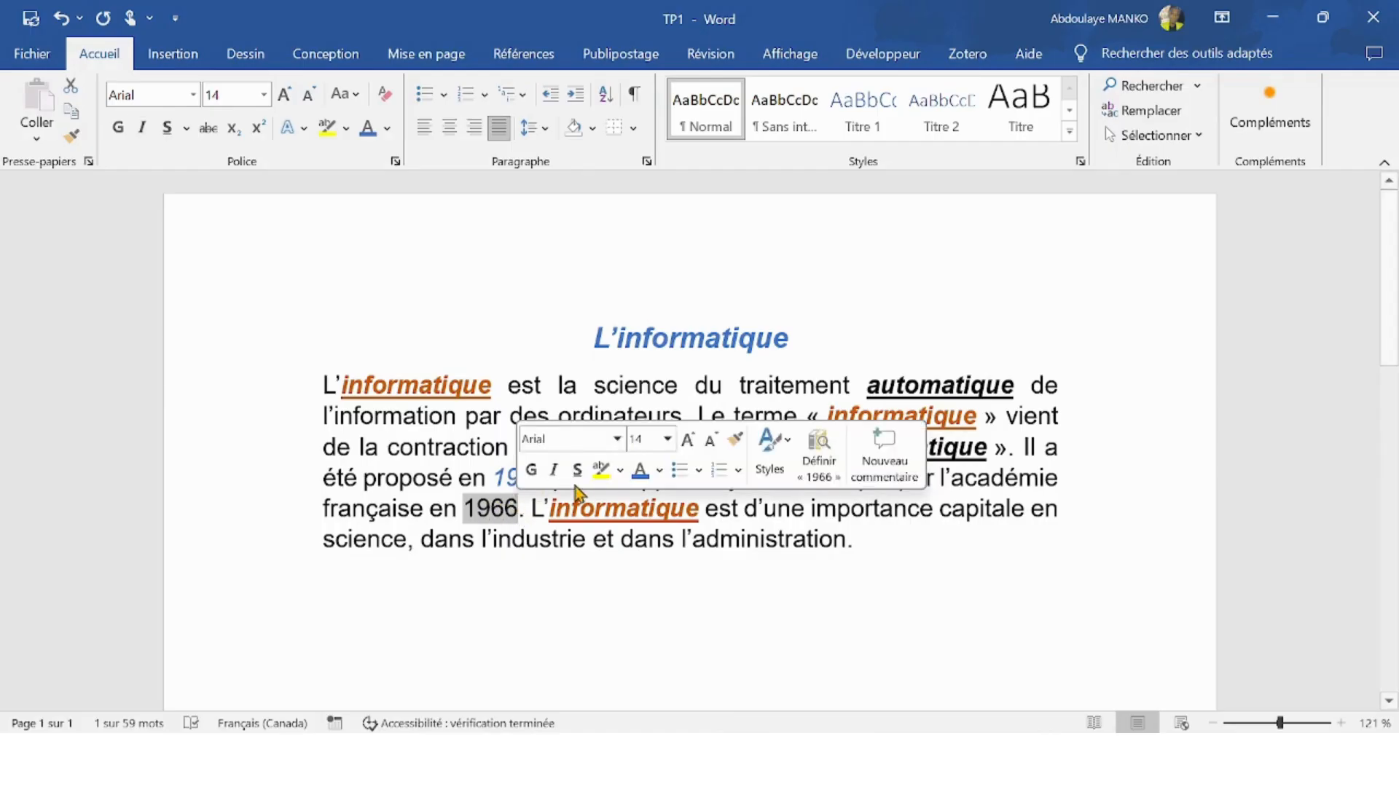
click(644, 475)
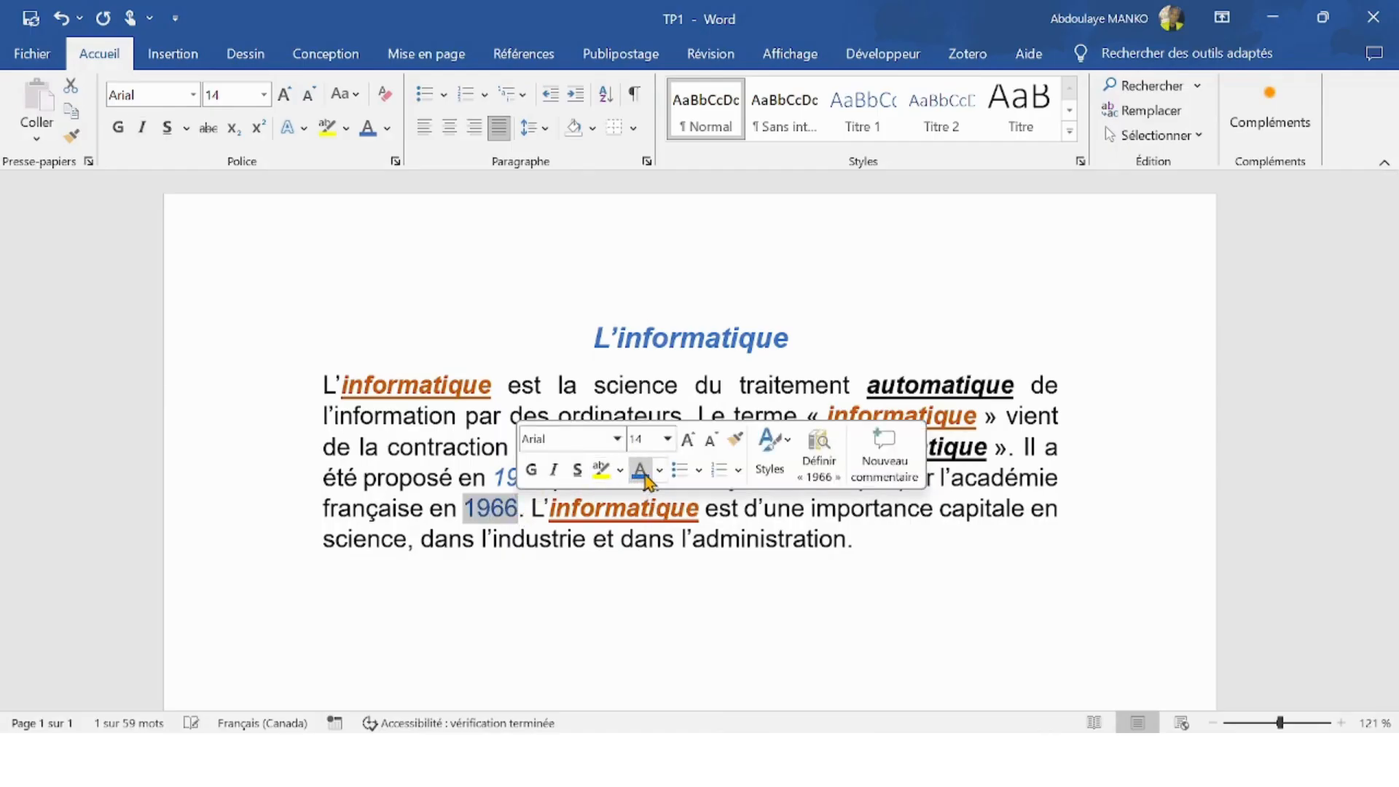
click(554, 470)
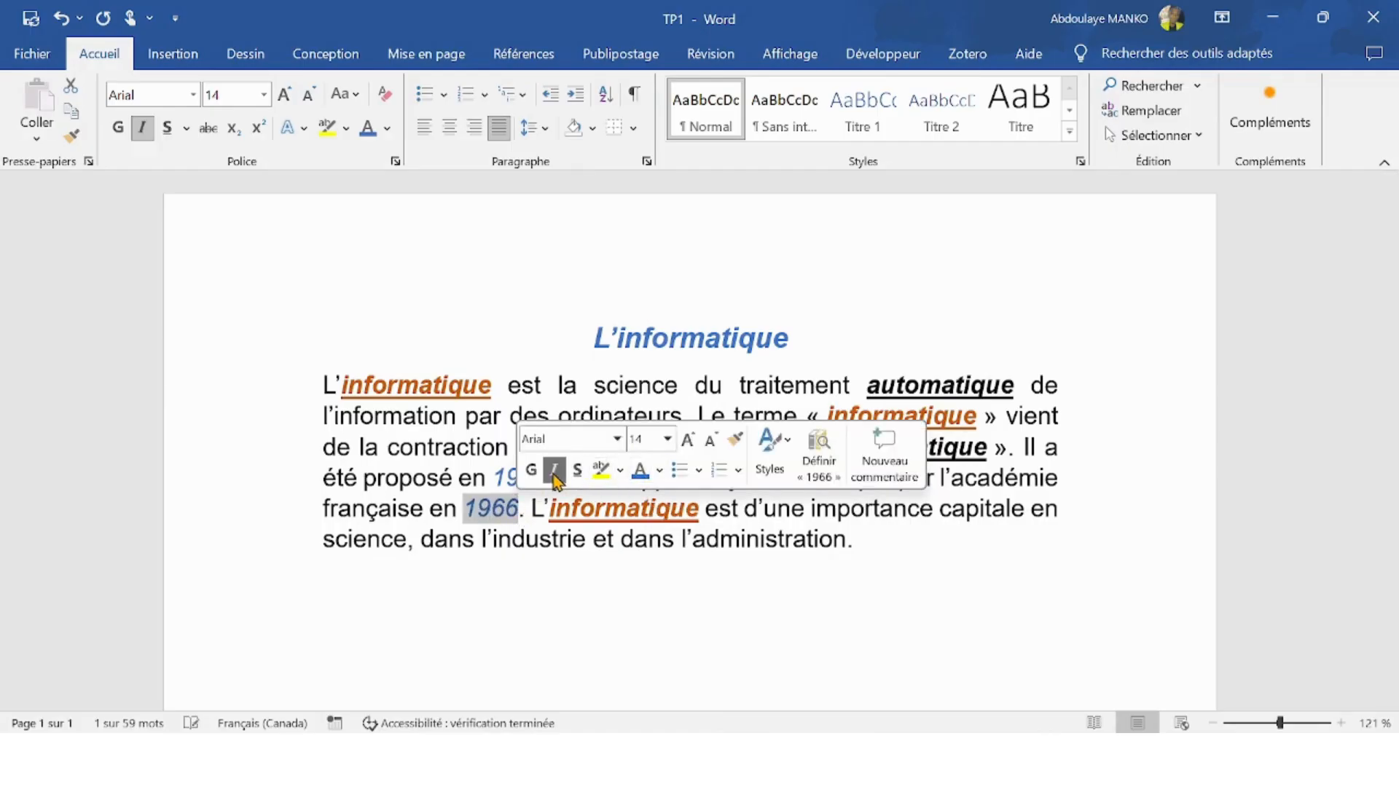
click(550, 612)
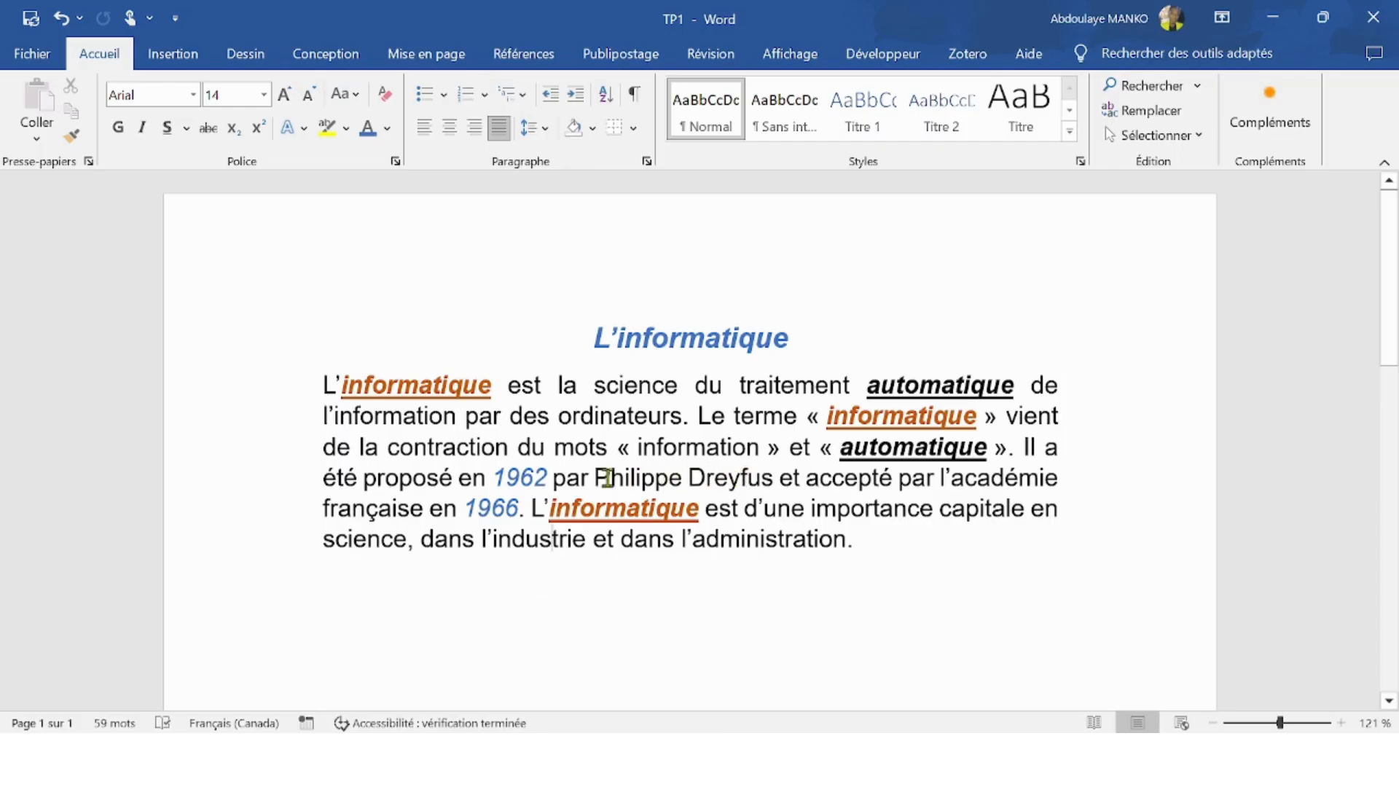
drag(593, 477, 777, 483)
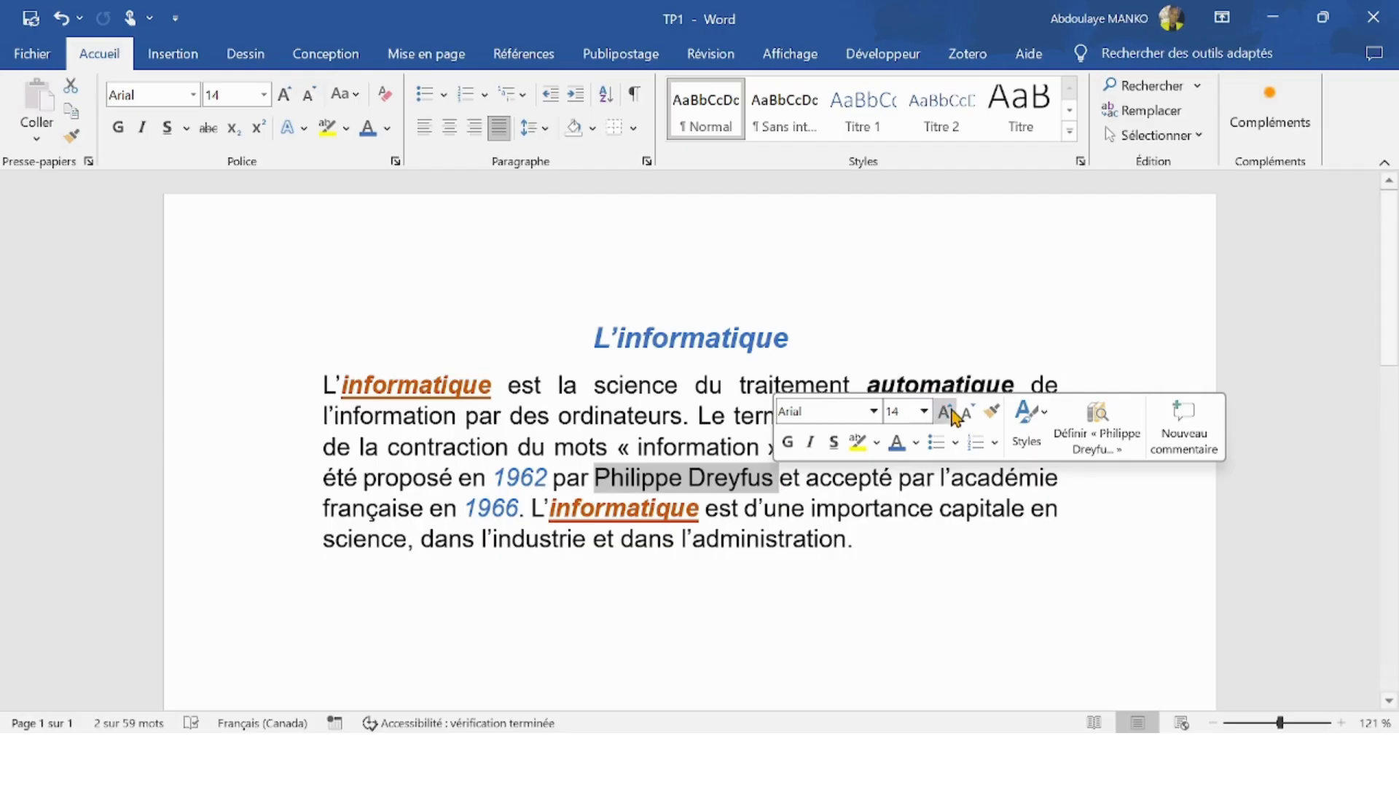
click(62, 20)
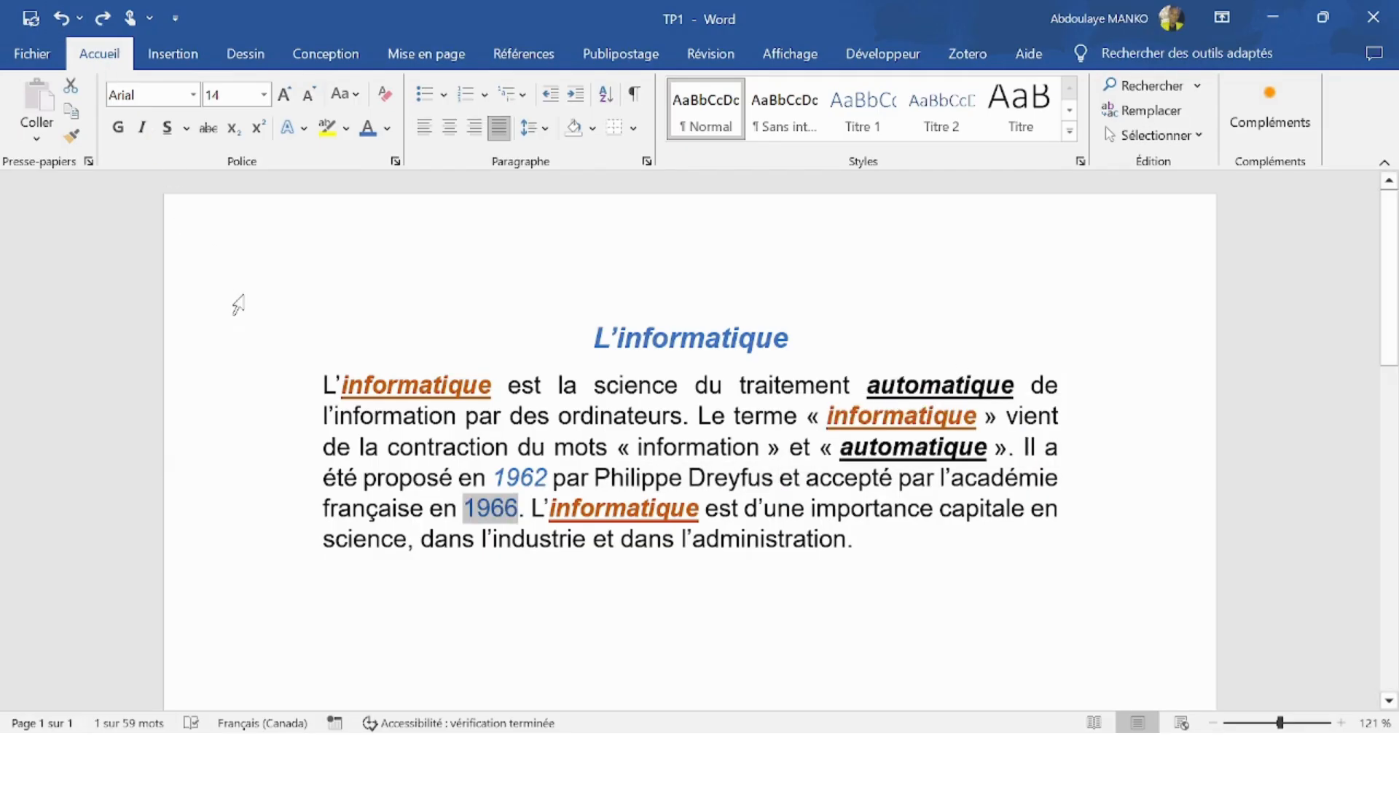
click(283, 401)
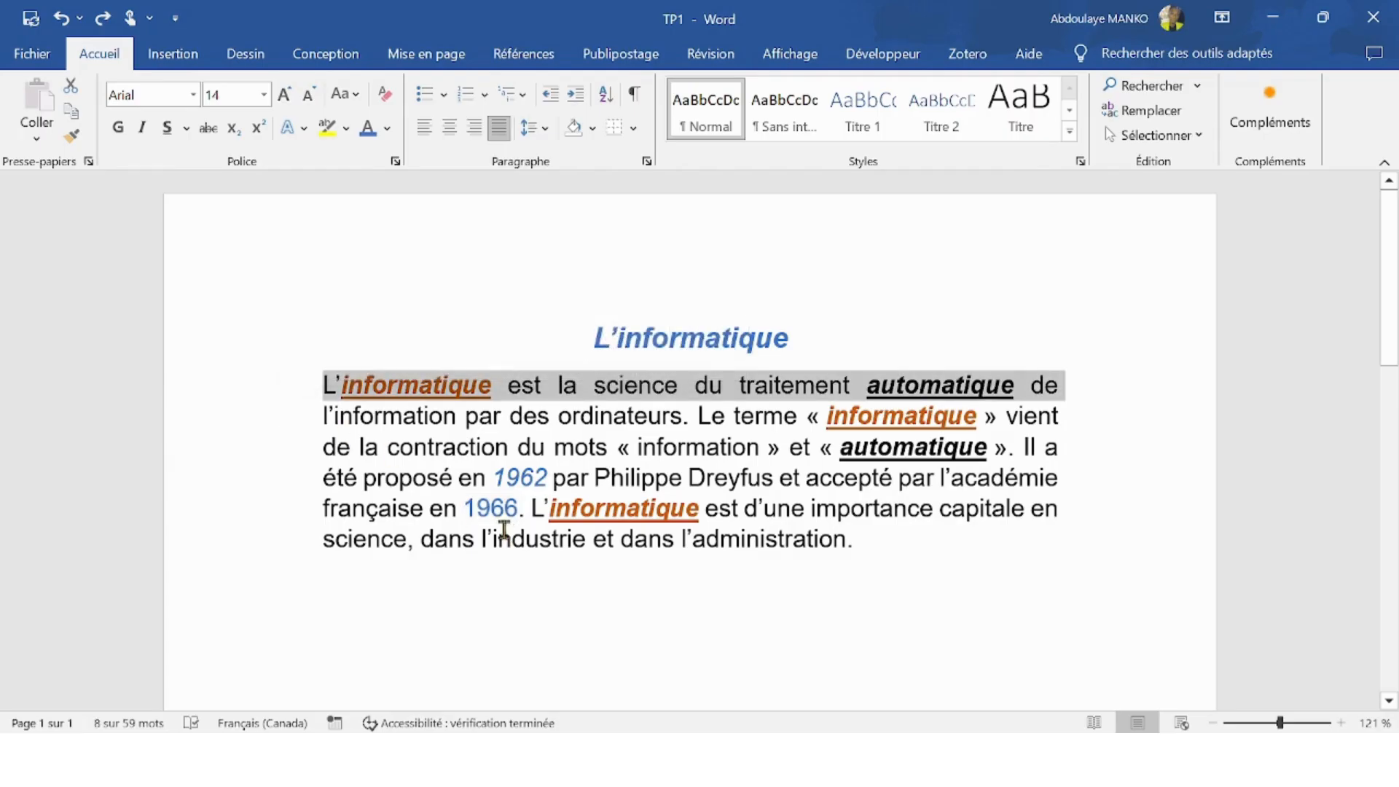
click(100, 25)
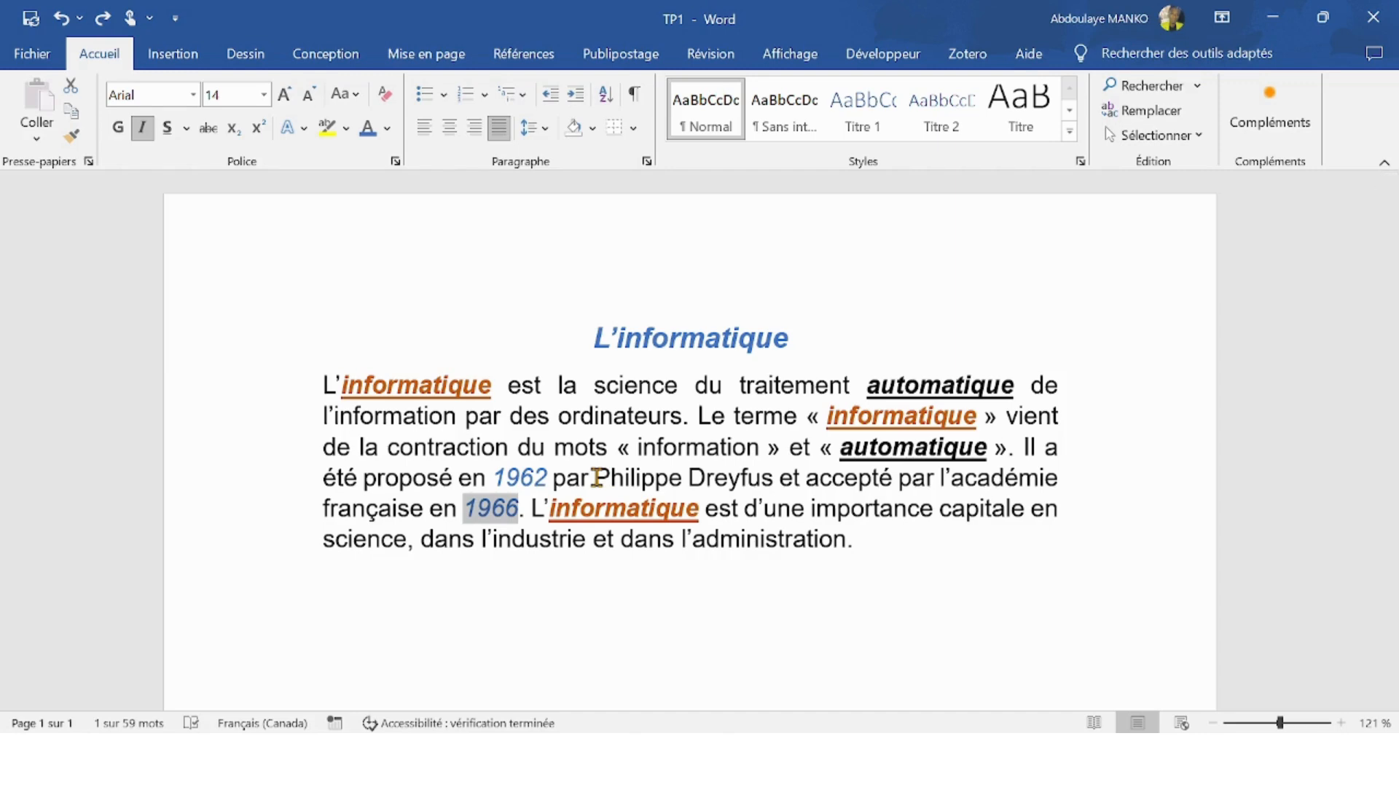
Step: Convert the person's full name in the paragraph's fourth line to capitals, save the document and clear the selection
drag(596, 477, 774, 474)
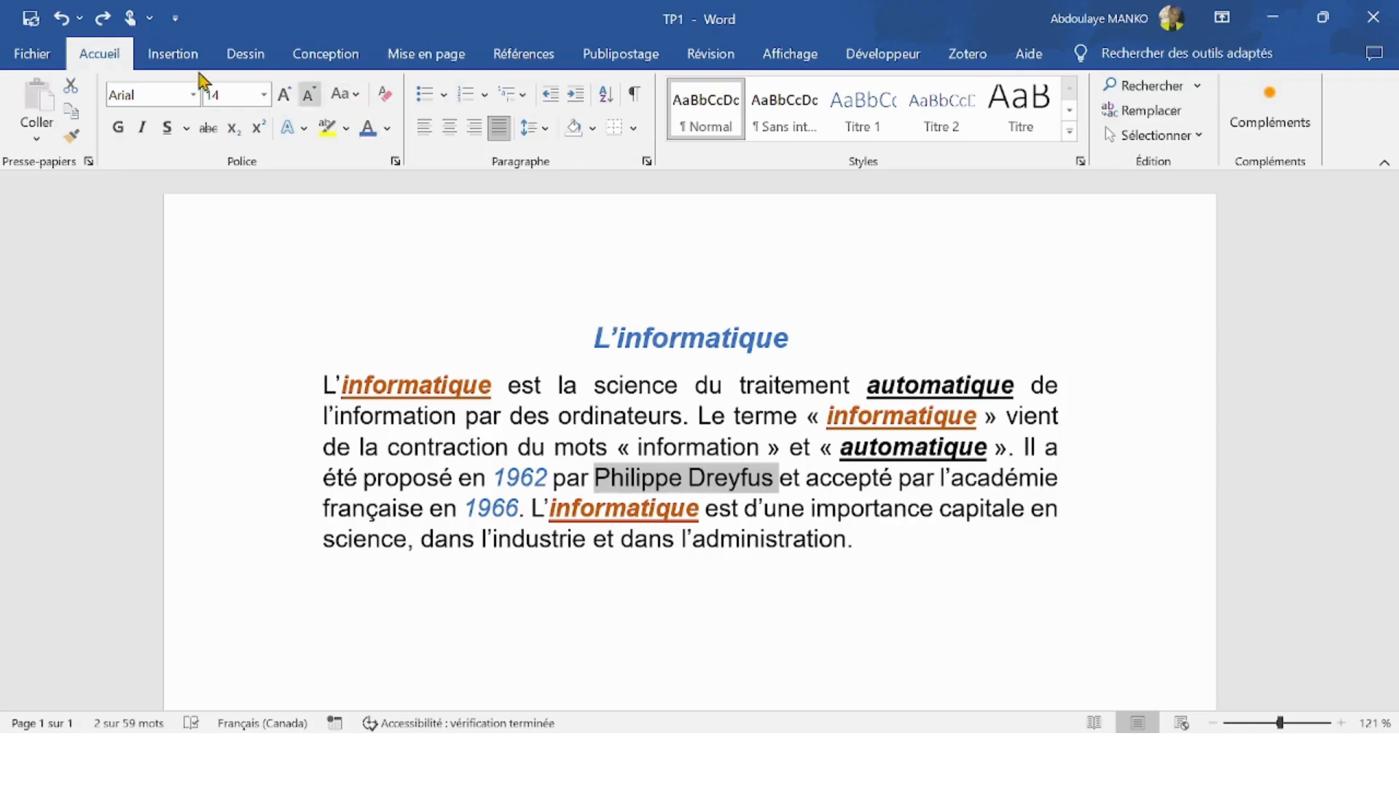
click(357, 95)
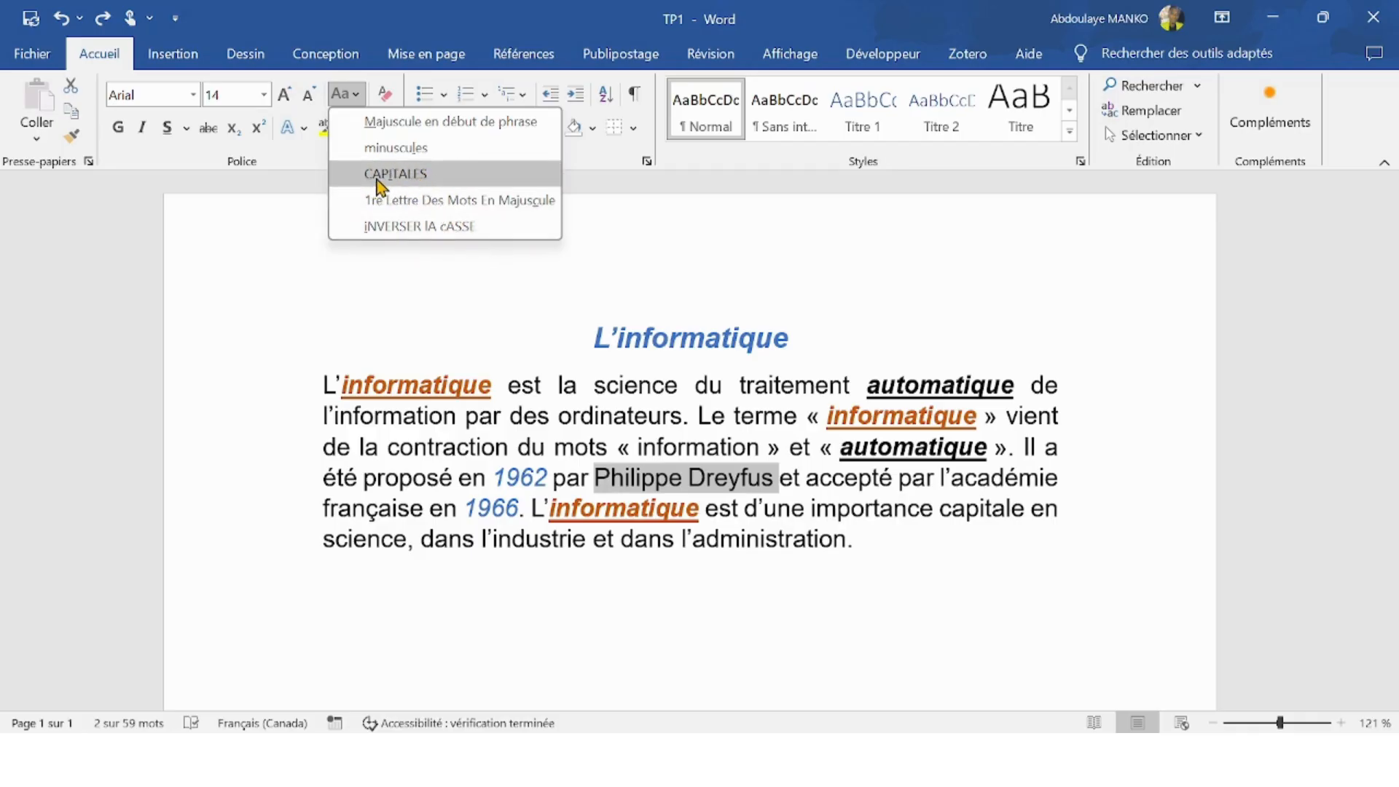
click(417, 175)
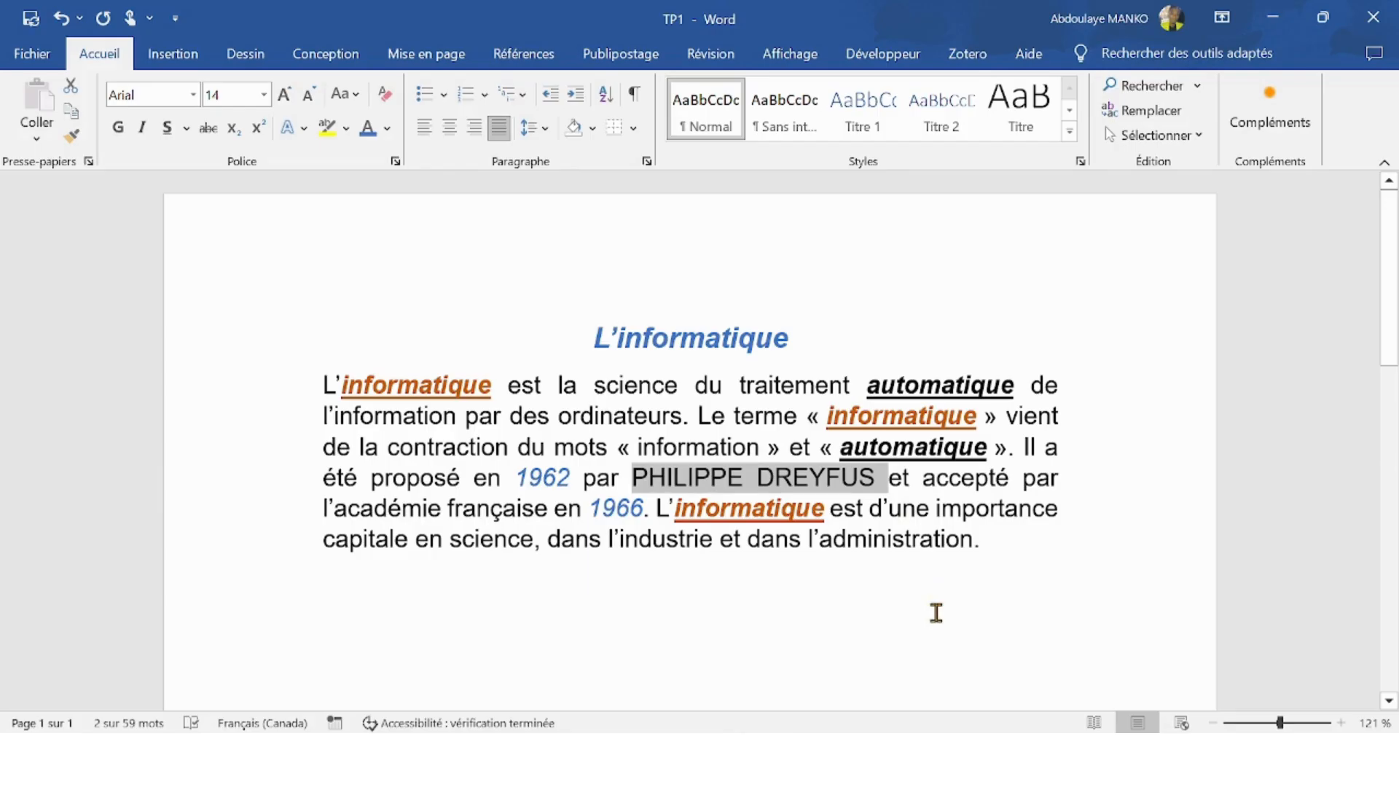
key(ctrl+s)
click(937, 612)
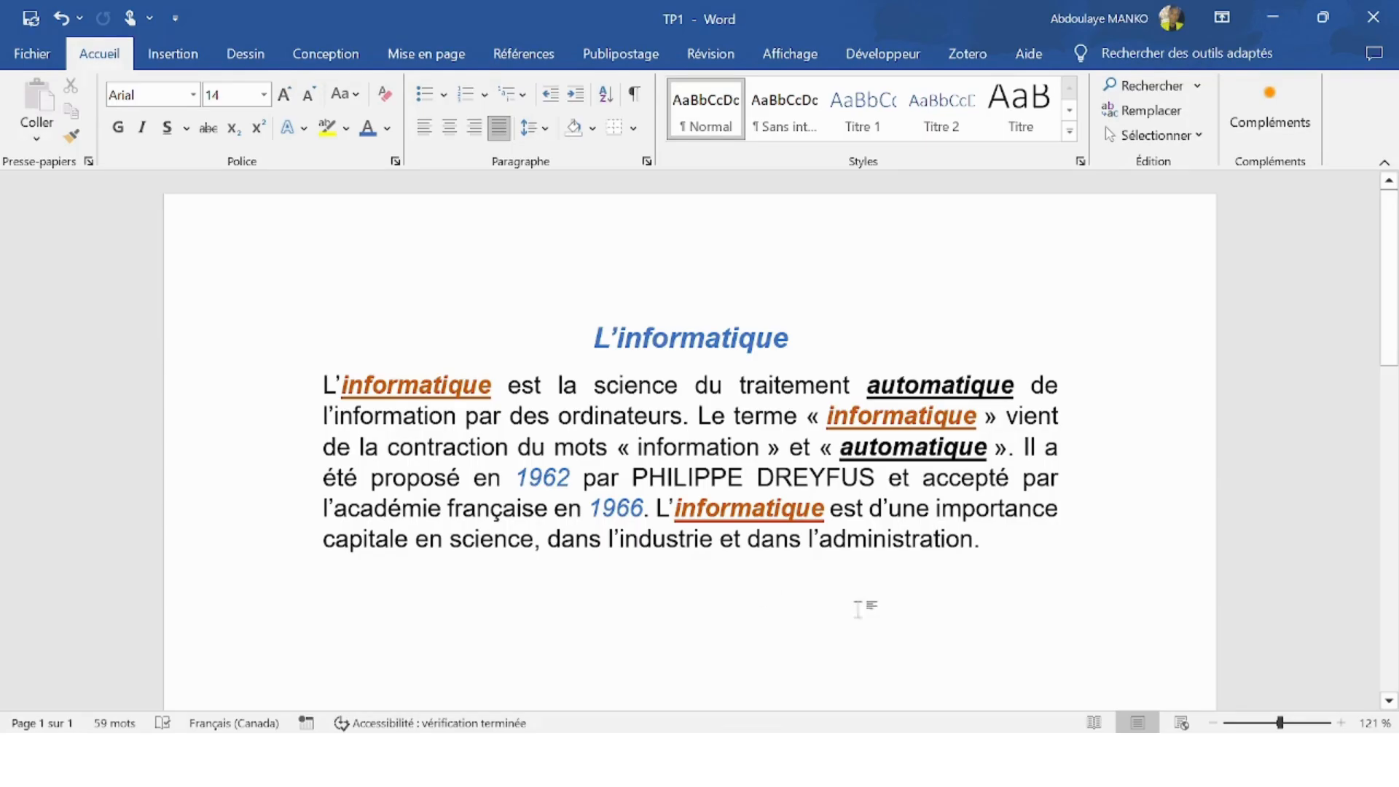
Step: Open the document's print preview and view the page at 10 % and 47 % zoom
click(35, 54)
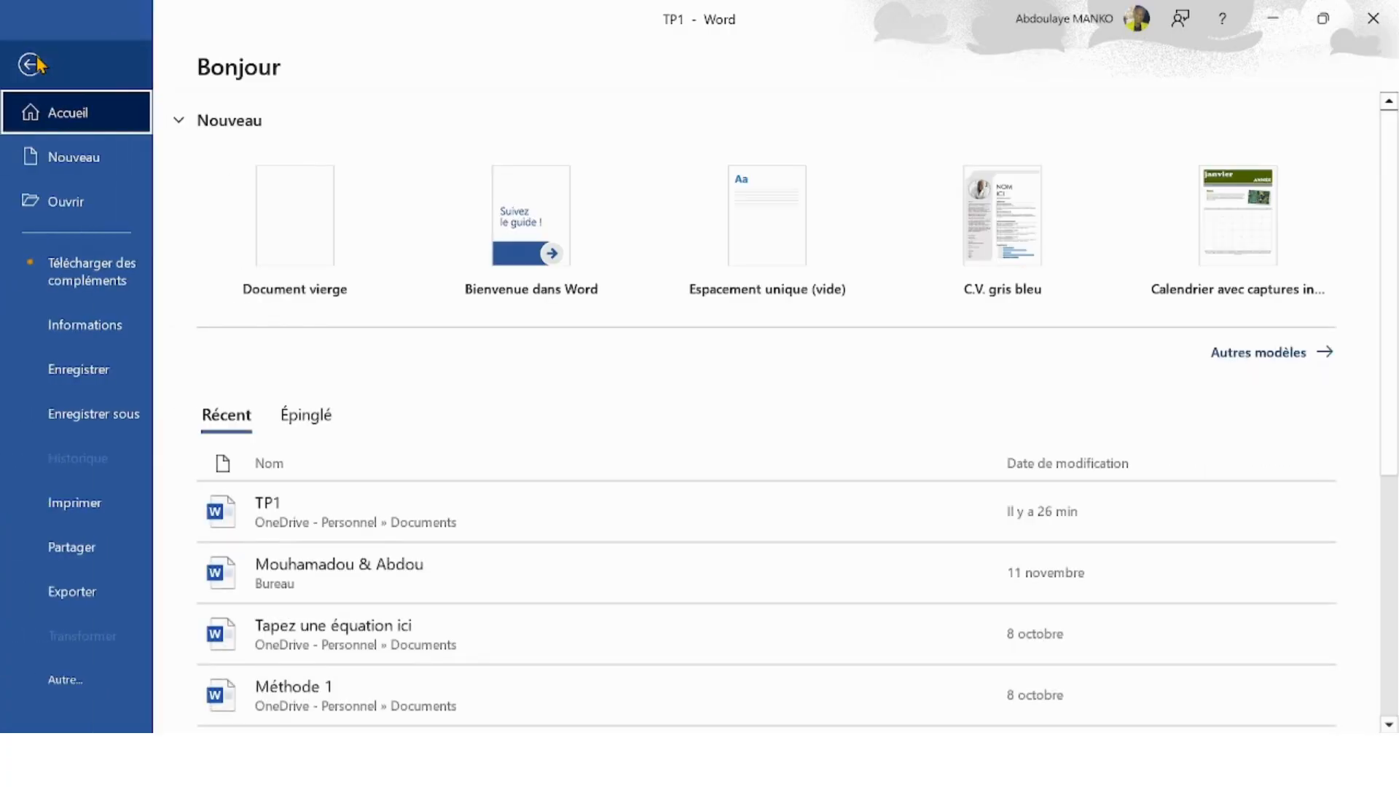
click(72, 505)
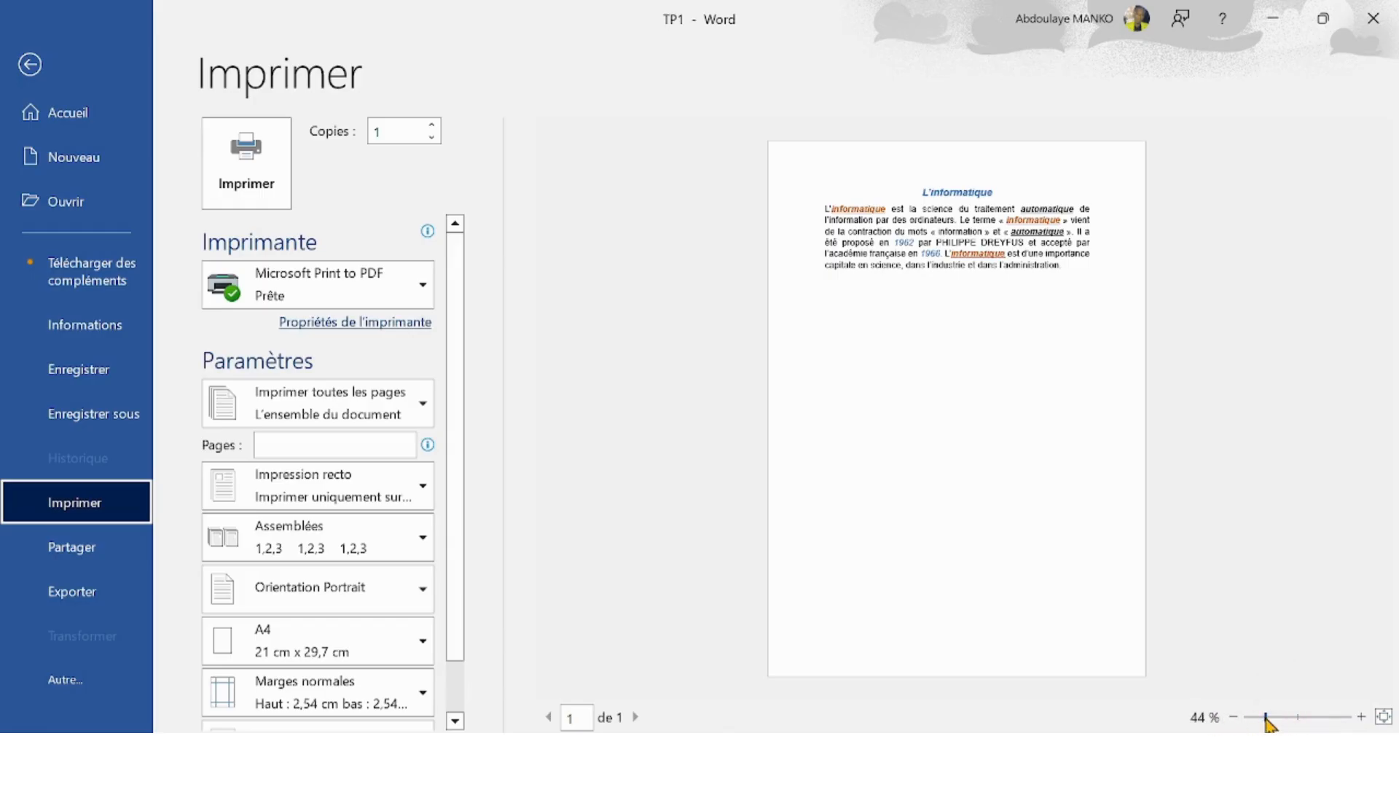
mouse_move(1266, 722)
mouse_down()
mouse_move(1333, 720)
mouse_move(1243, 727)
mouse_up()
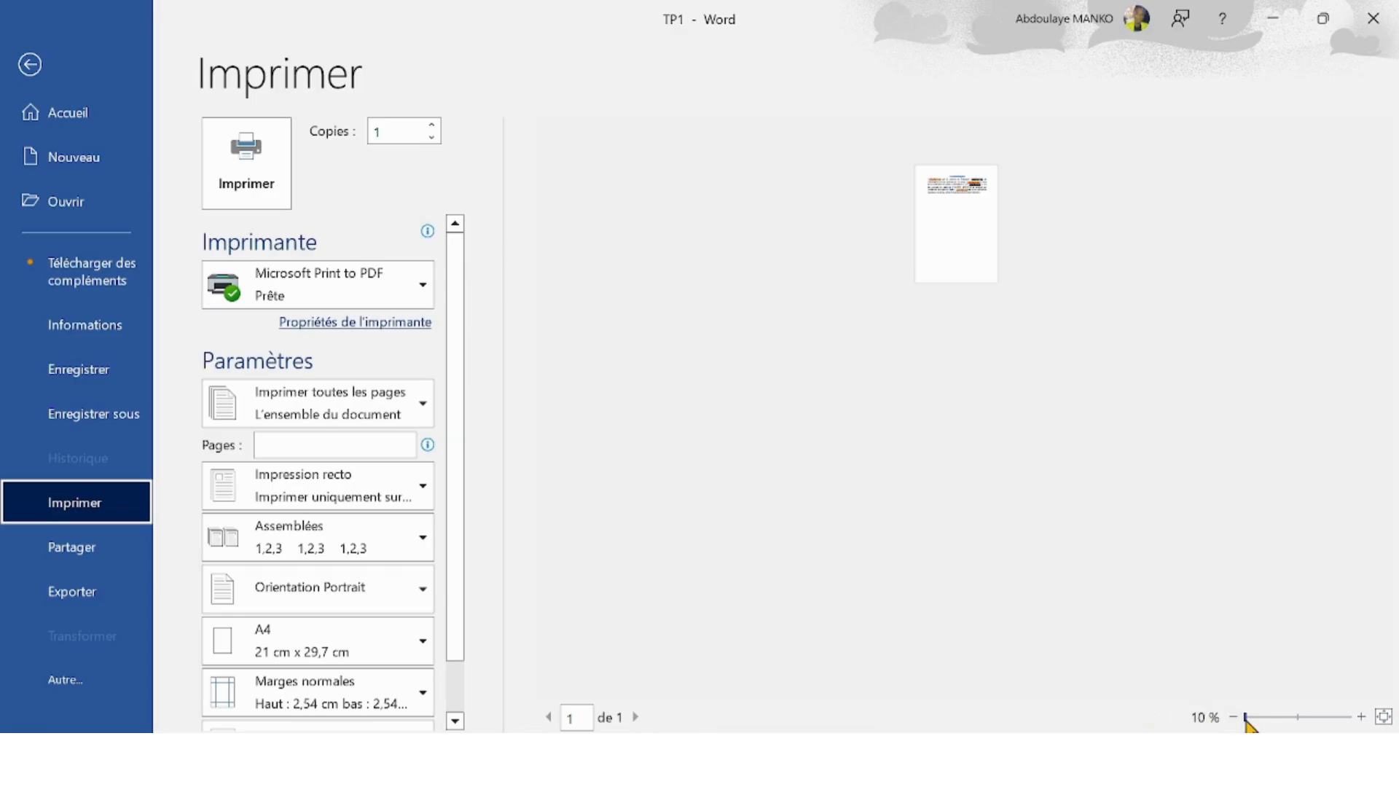
drag(1246, 717, 1268, 718)
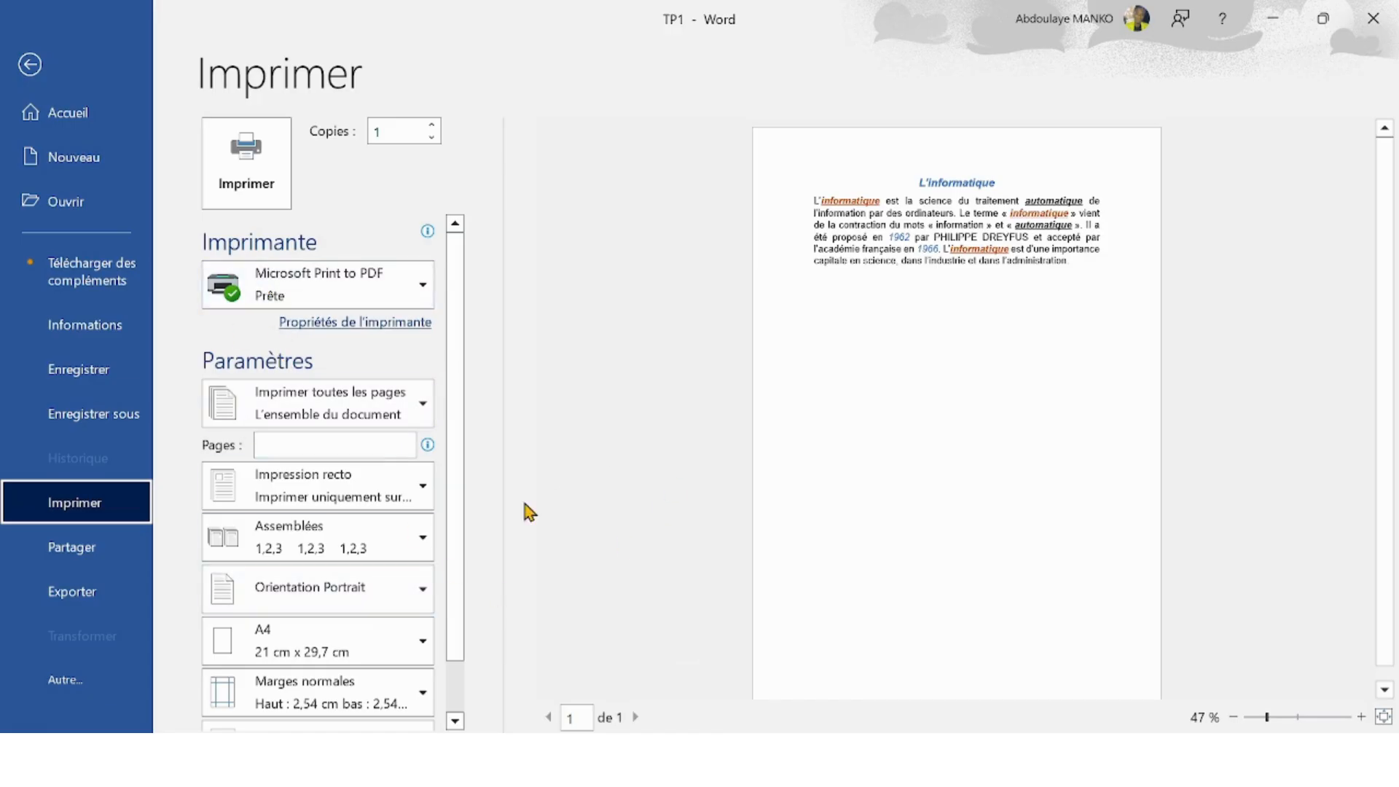
scroll(358, 536, down, 3)
scroll(353, 502, up, 3)
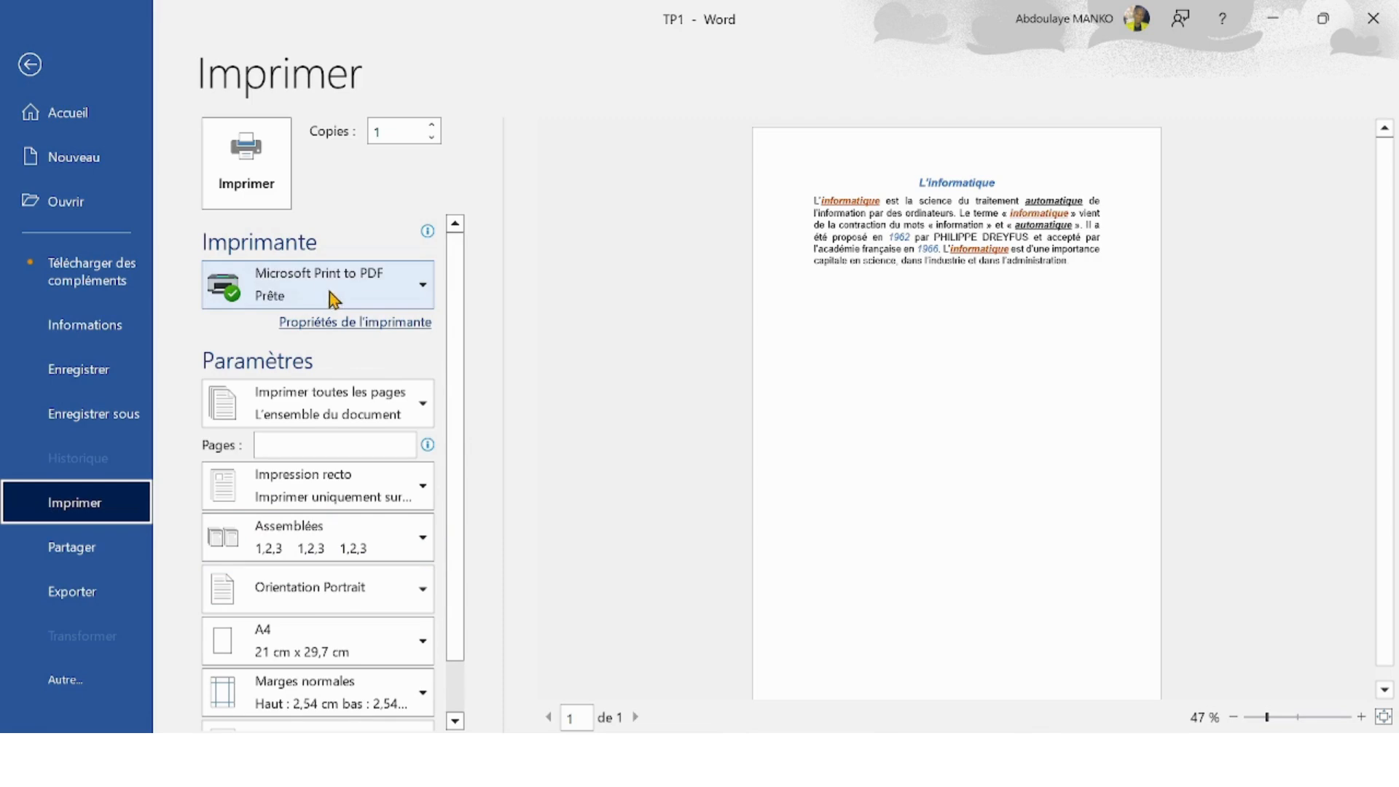
Step: Examine the available printers, the page range options and the orientation, paper size and margin settings for printing
click(424, 294)
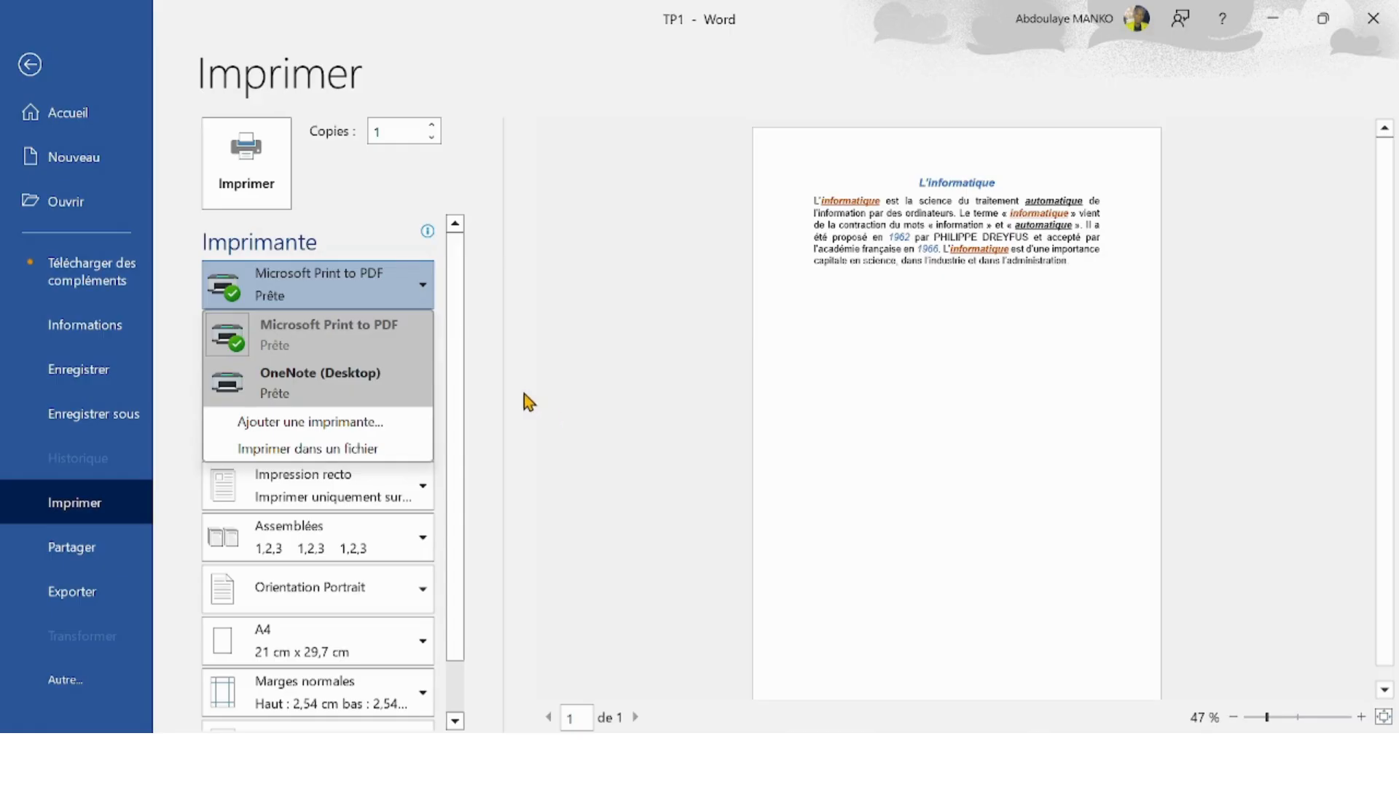
key(Escape)
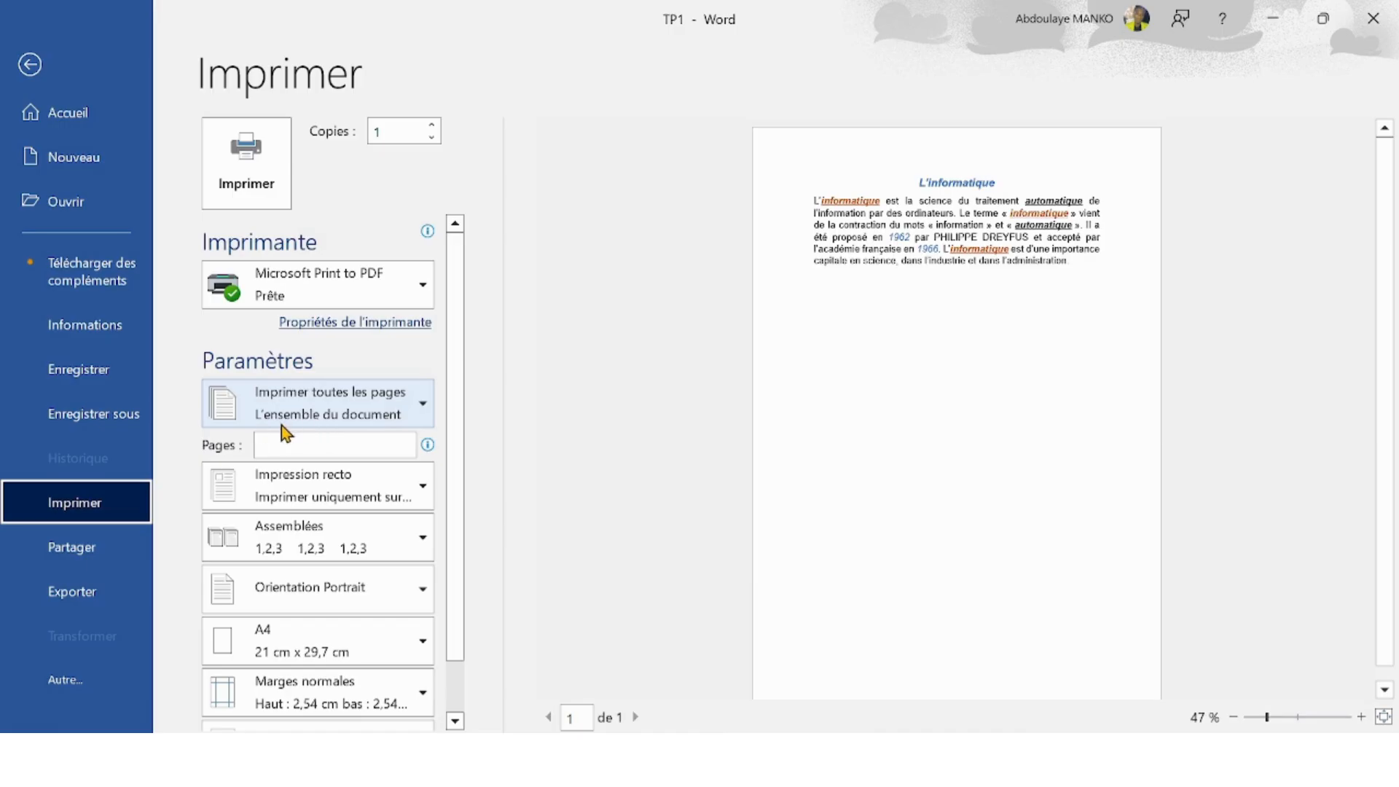
click(410, 420)
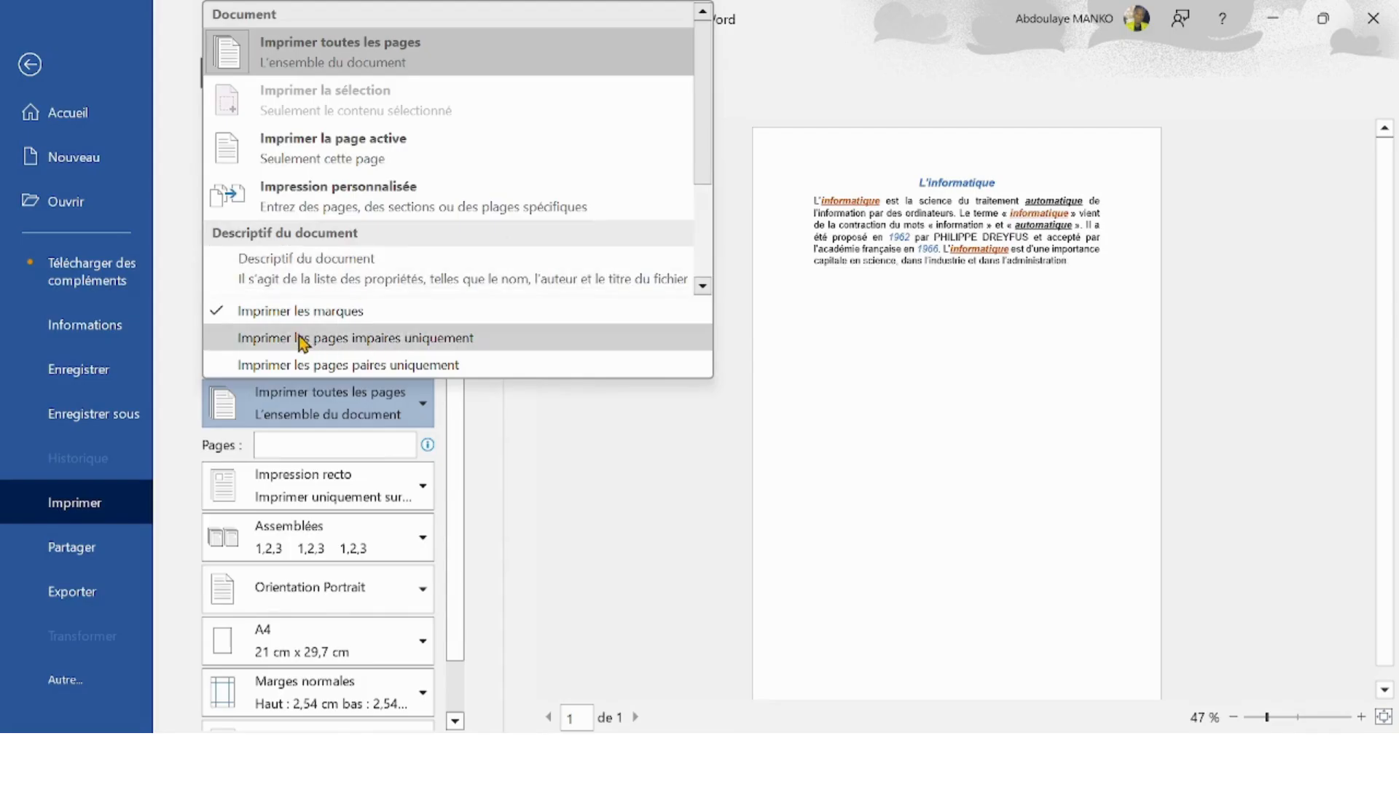
click(601, 481)
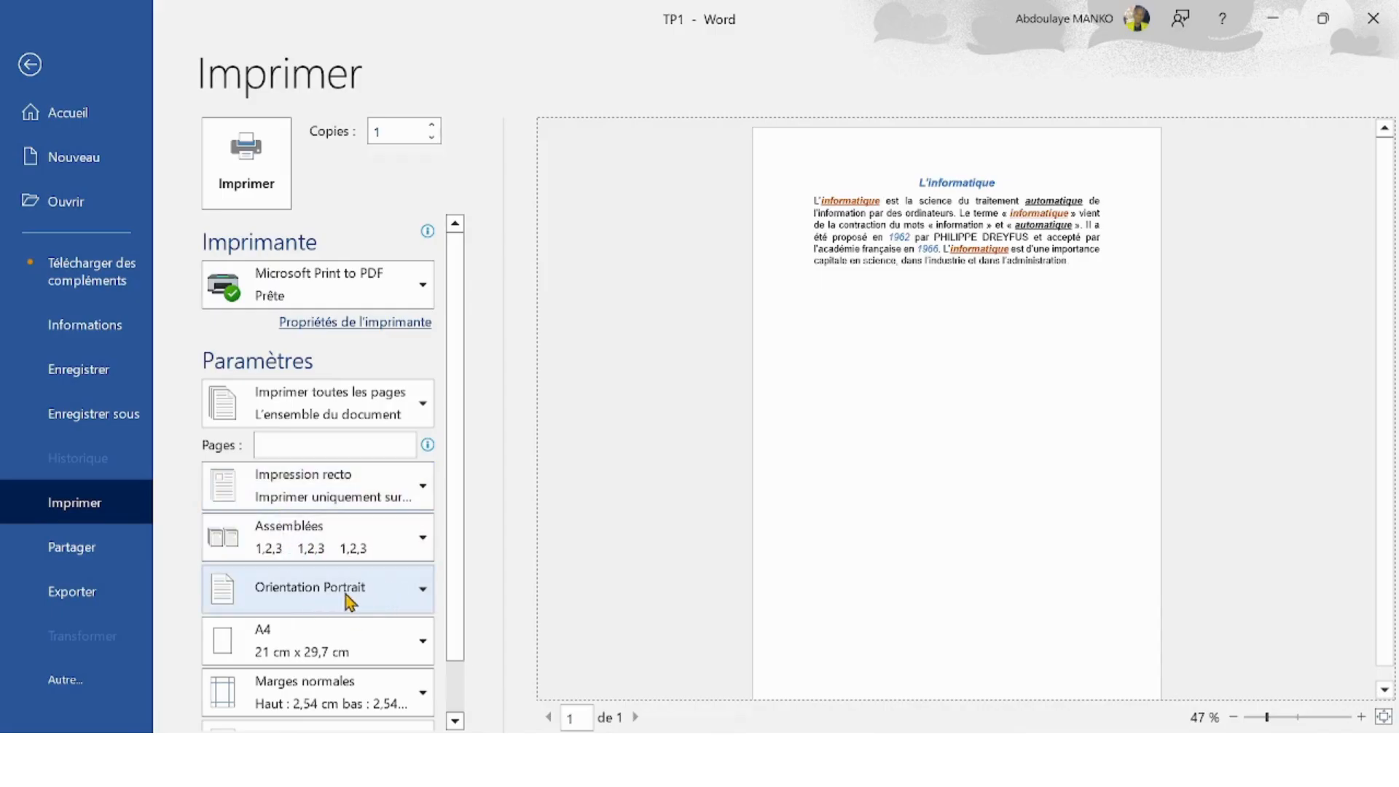
scroll(334, 649, down, 1)
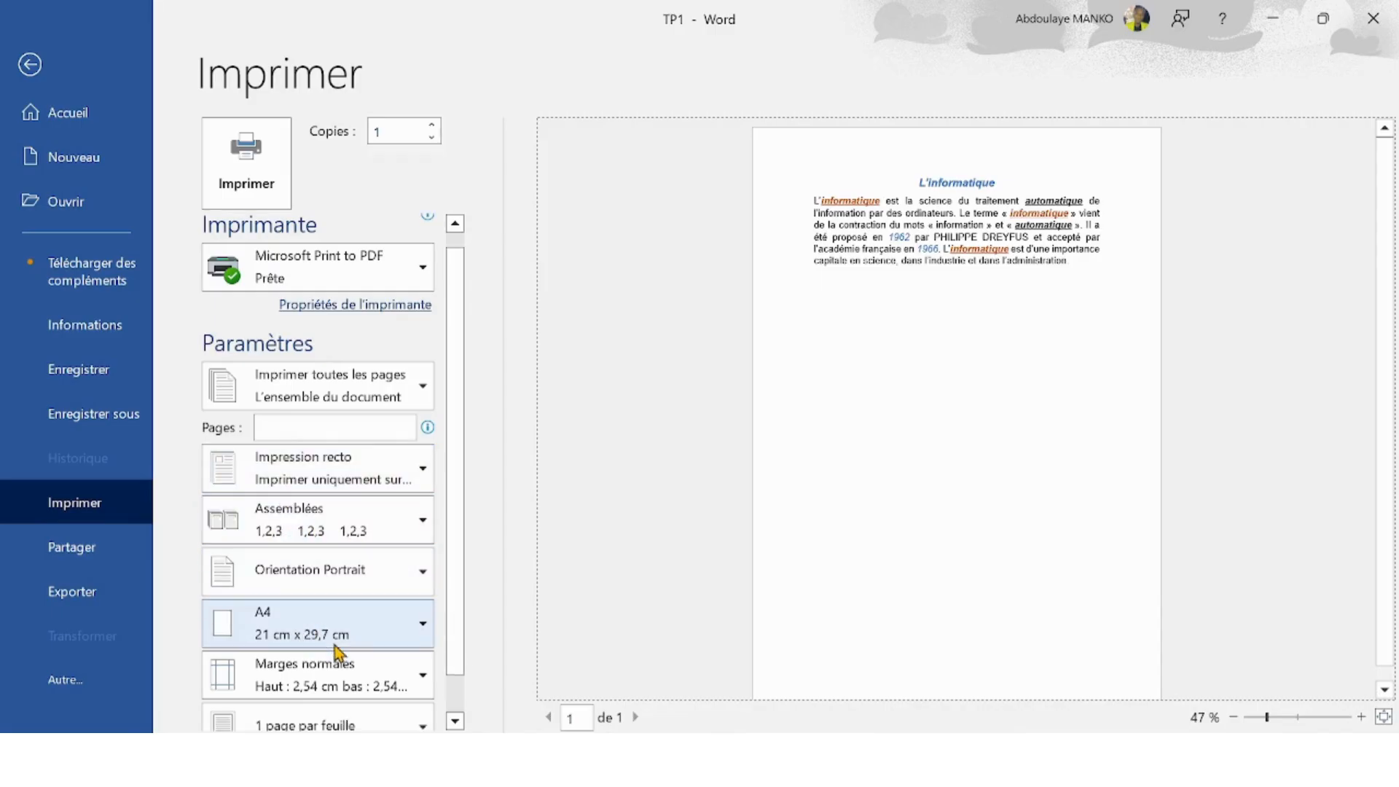
scroll(335, 650, up, 1)
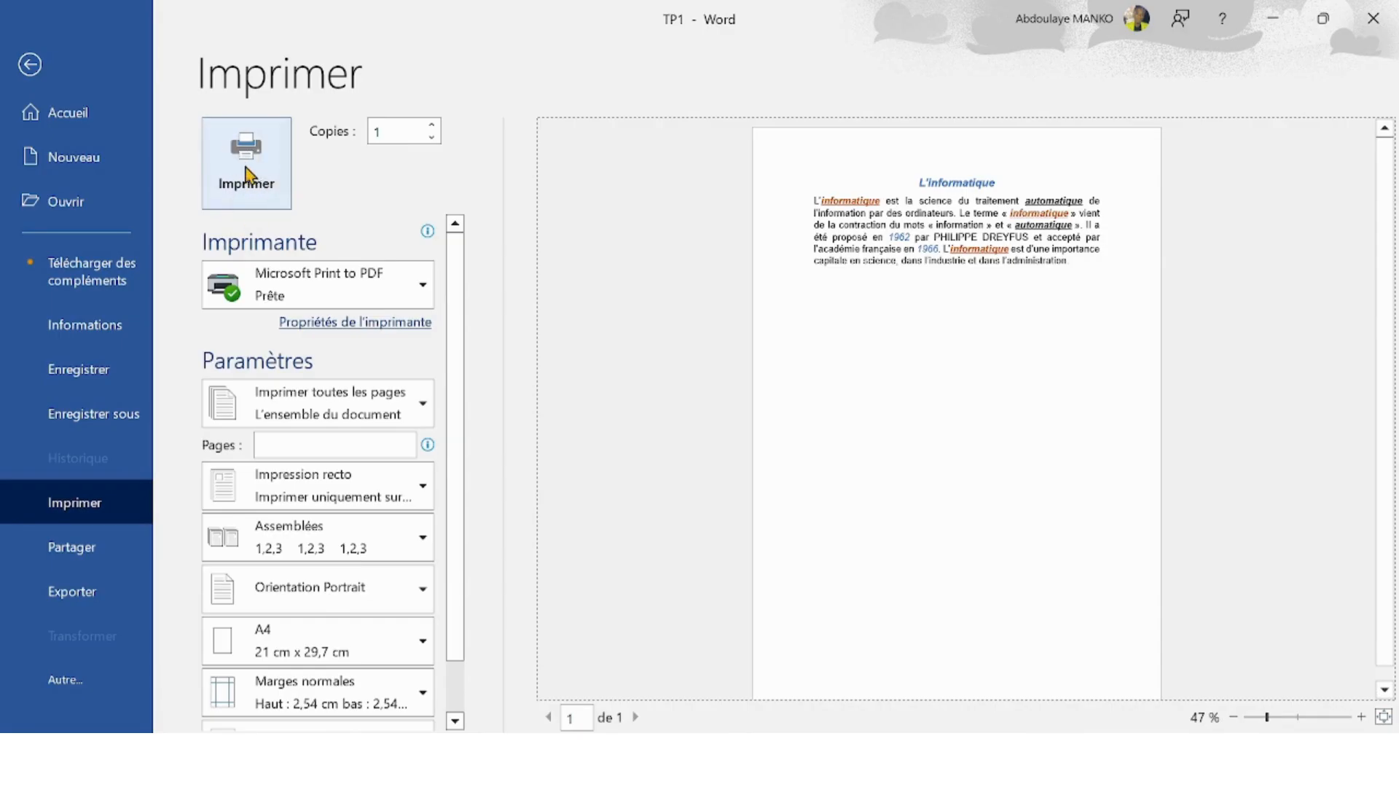